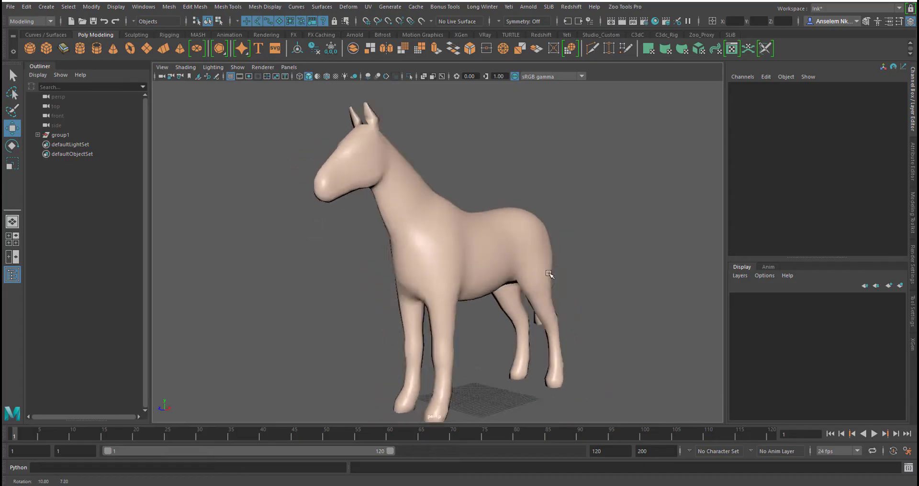
Step: Select the horse mesh and freeze its transformations
alt+drag(526, 318, 494, 290)
drag(469, 260, 467, 268)
alt+drag(499, 307, 591, 229)
click(590, 231)
alt+drag(566, 289, 557, 291)
drag(476, 164, 504, 289)
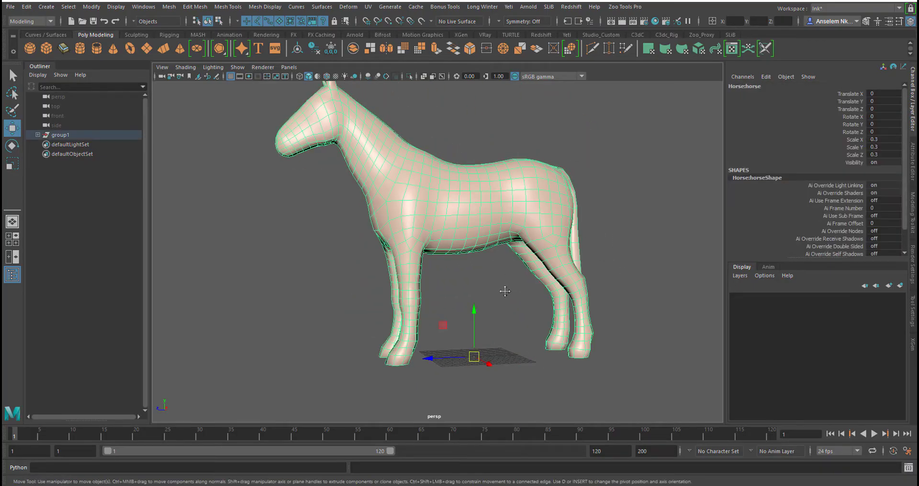
key(f)
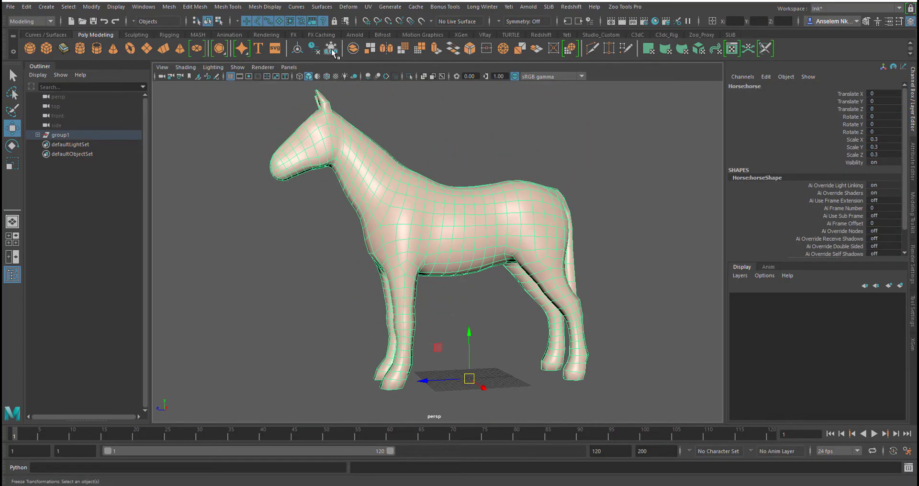
click(331, 49)
alt+drag(410, 117, 478, 234)
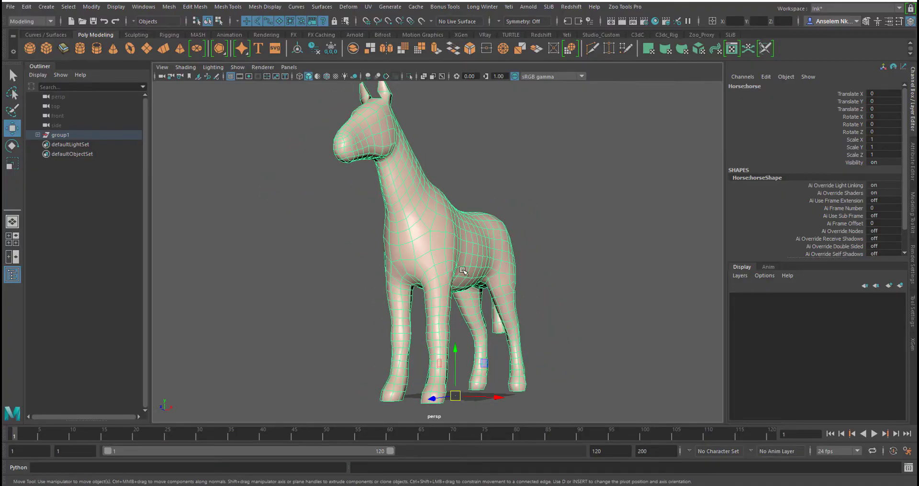
Step: Undo the last history deletion on the horse mesh after checking the model from the front
alt+drag(491, 305, 525, 307)
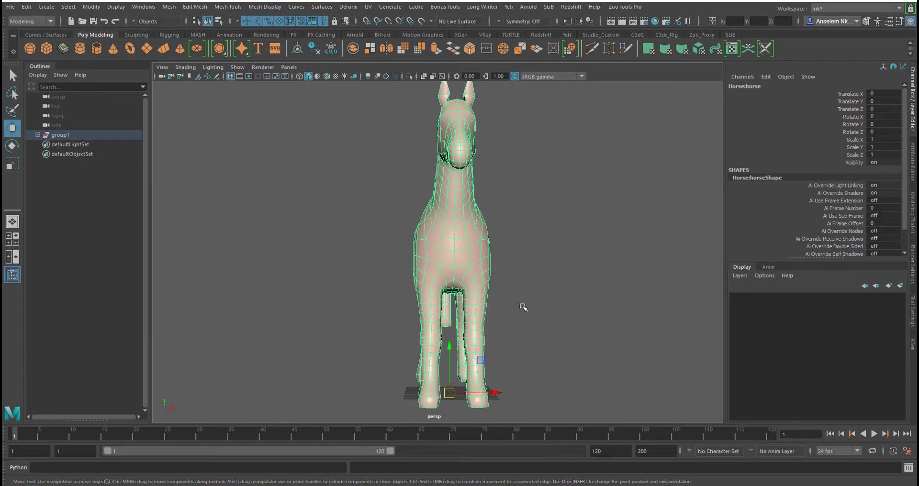
alt+drag(523, 306, 498, 303)
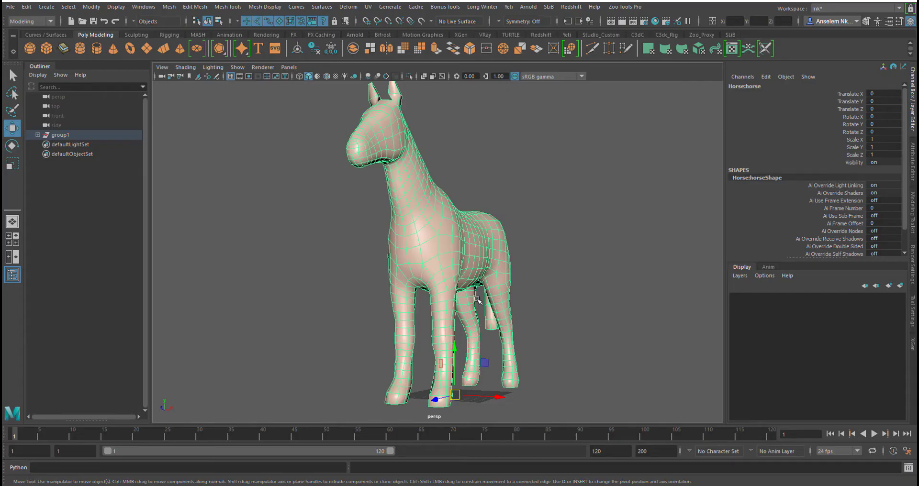
mouse_move(483, 297)
alt+mouse_down()
mouse_move(459, 306)
mouse_move(328, 311)
mouse_move(533, 308)
mouse_move(479, 300)
alt+mouse_up()
key(ctrl+z)
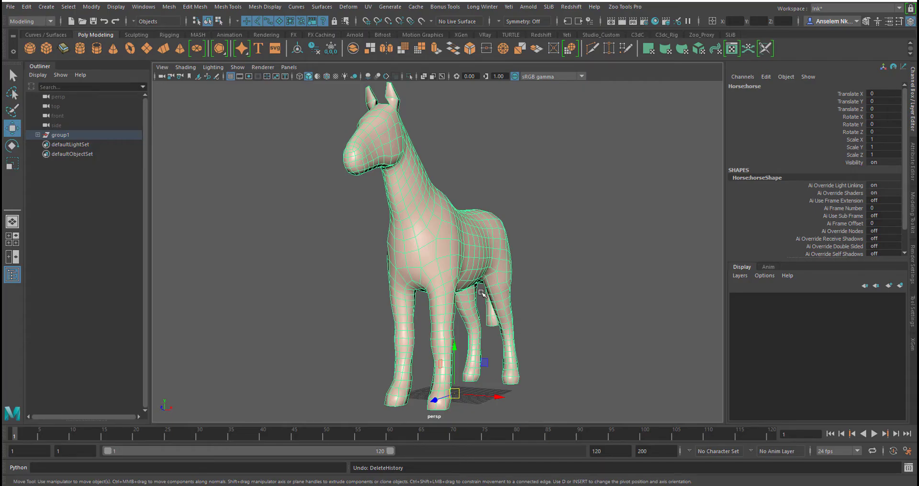
key(y)
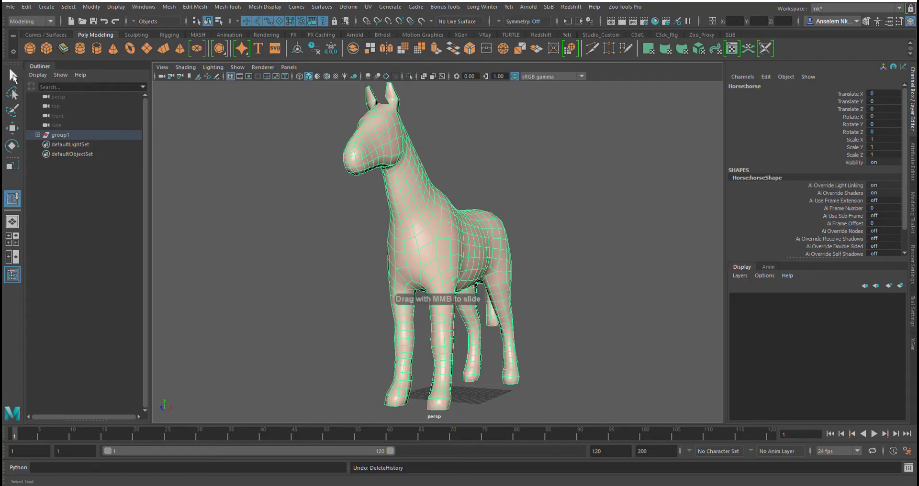
Step: Switch to the Rigging tools, activate the Joint Tool with Projected Centering enabled, and turn on X-ray display for joints
click(34, 21)
click(19, 41)
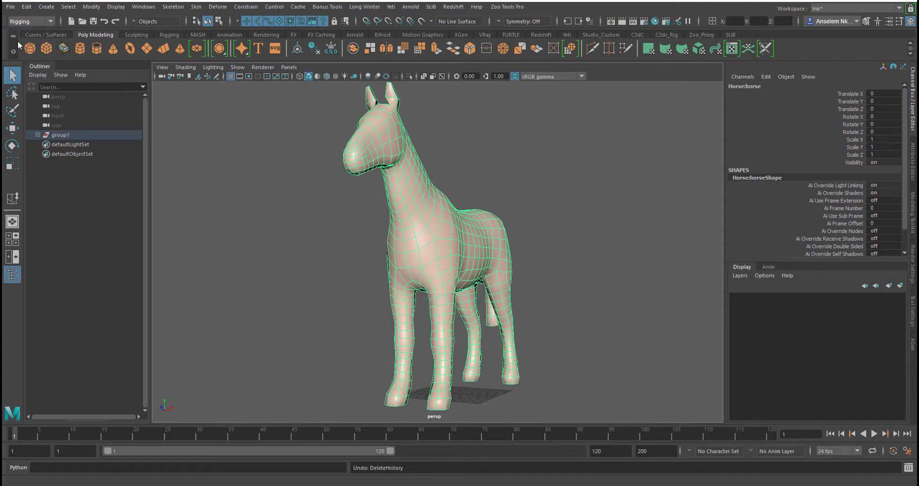
click(168, 34)
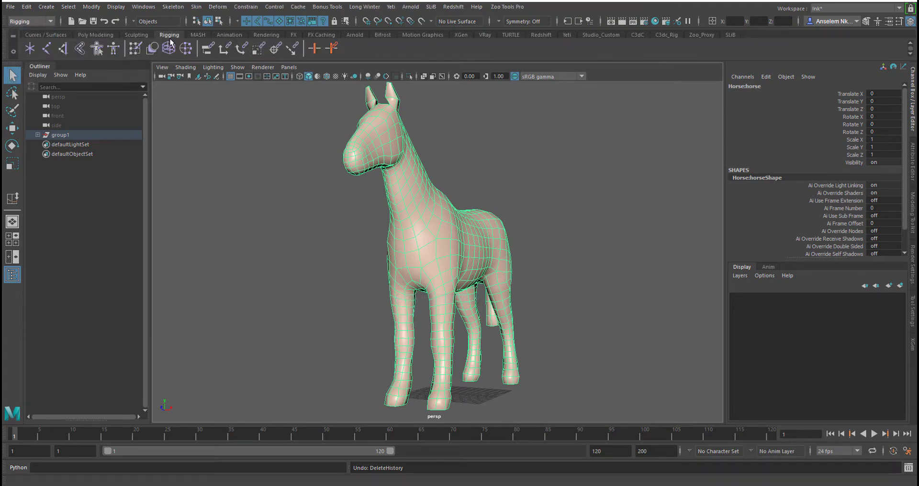
double_click(46, 48)
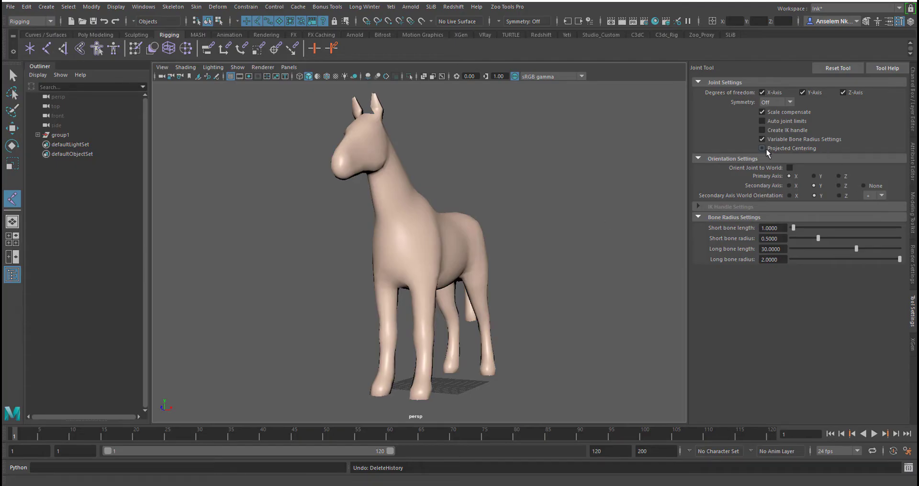
click(441, 76)
Step: Preview the horse mesh in X-ray shading and return it to opaque shading
alt+middle_drag(474, 269, 478, 236)
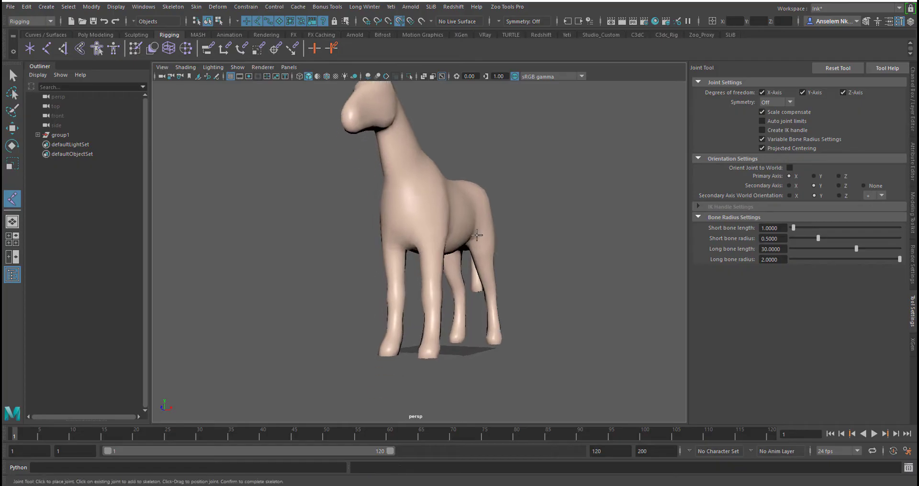
alt+drag(436, 230, 447, 228)
alt+right_drag(447, 228, 462, 254)
alt+middle_drag(461, 254, 444, 265)
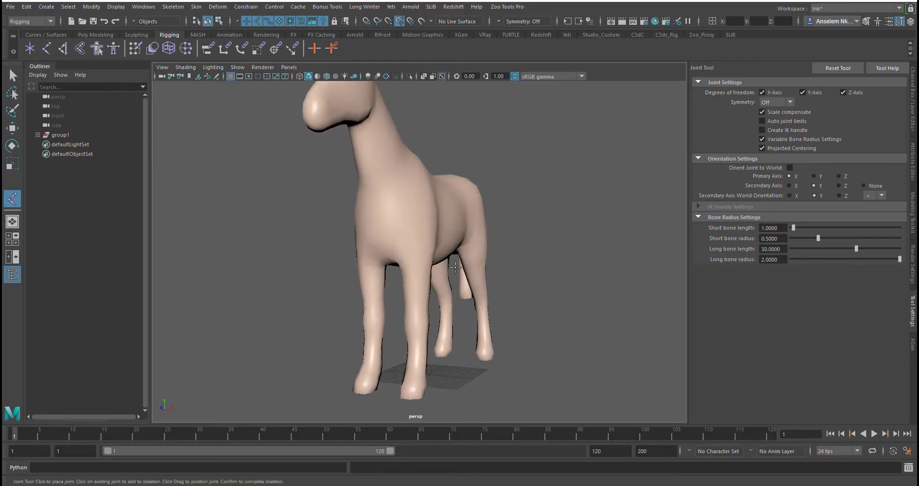
click(424, 76)
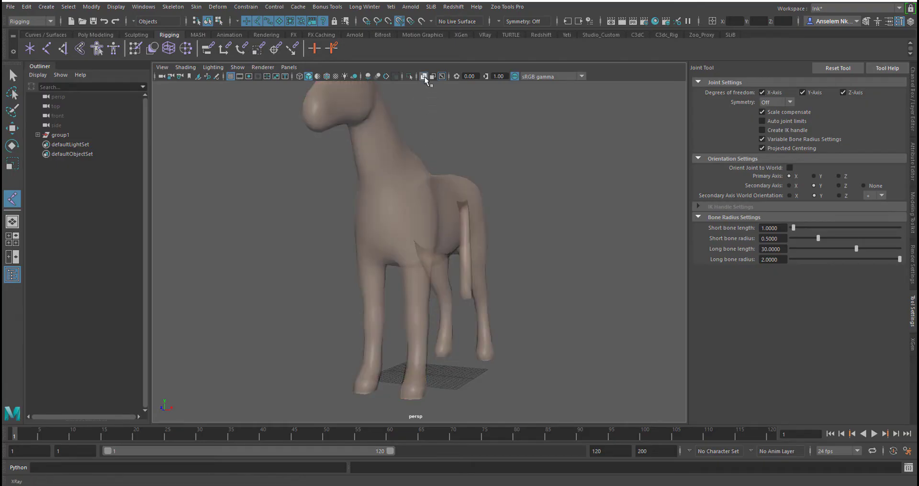
click(424, 76)
alt+drag(499, 235, 459, 265)
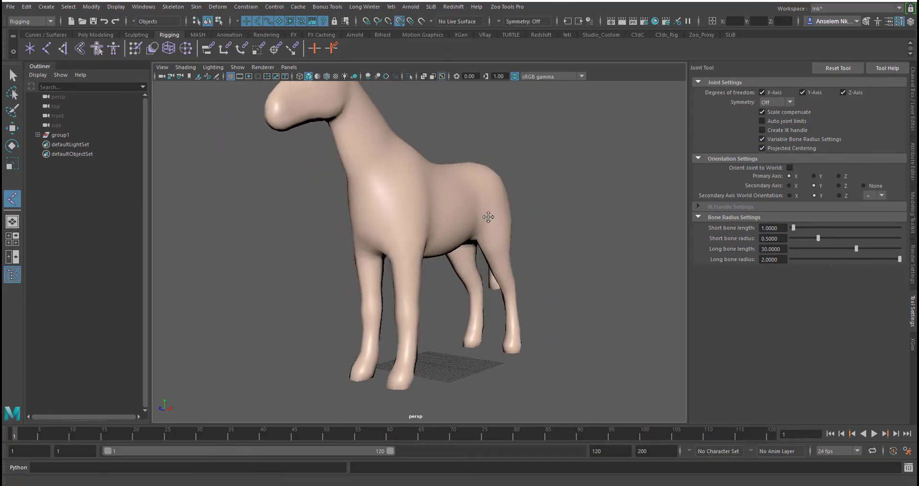
alt+middle_drag(488, 217, 515, 234)
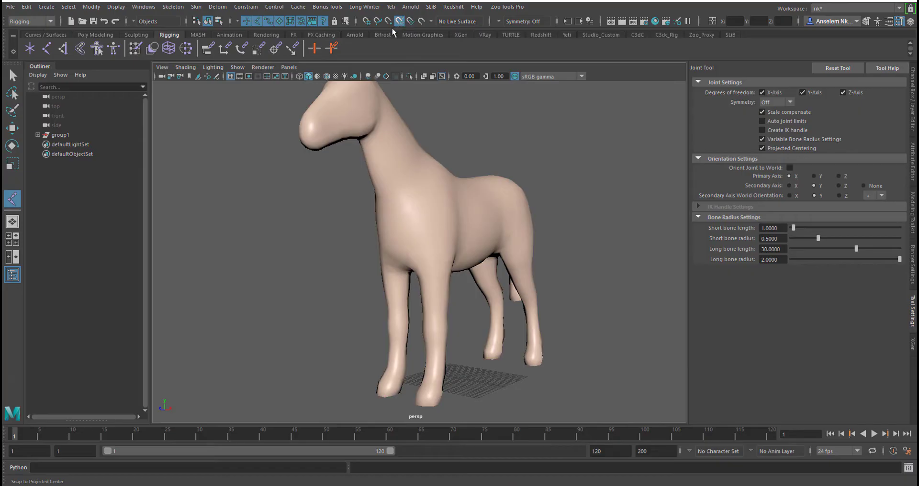
alt+drag(479, 261, 419, 249)
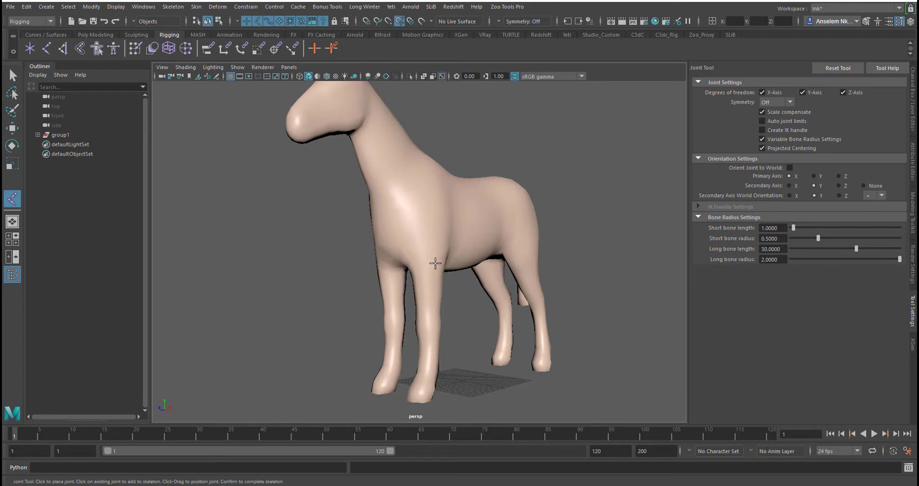
click(423, 259)
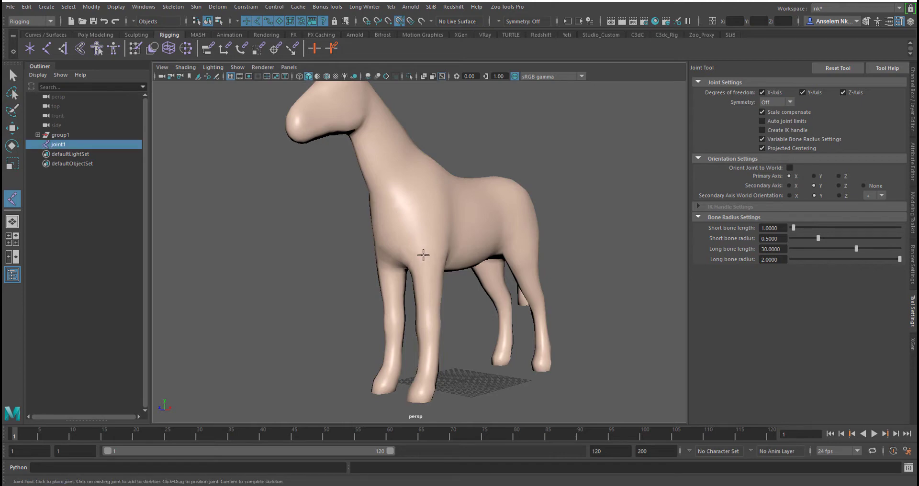
click(427, 326)
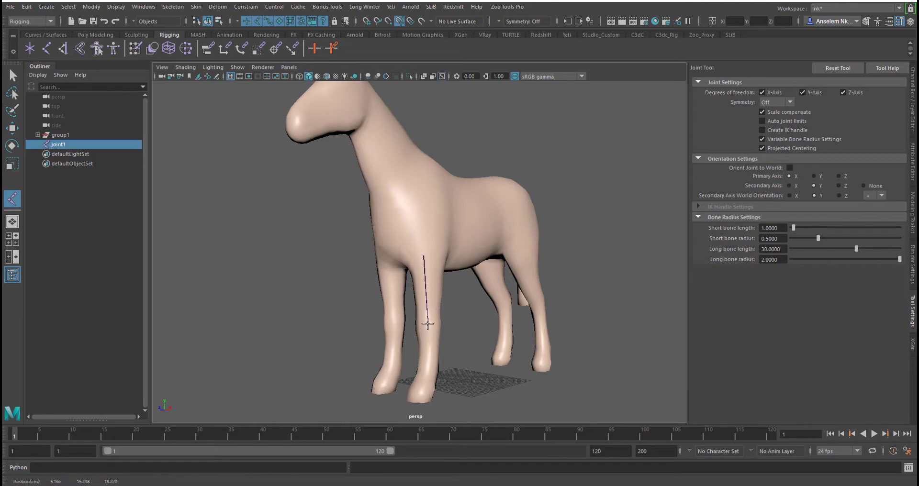
click(425, 385)
alt+drag(426, 384, 423, 315)
key(Return)
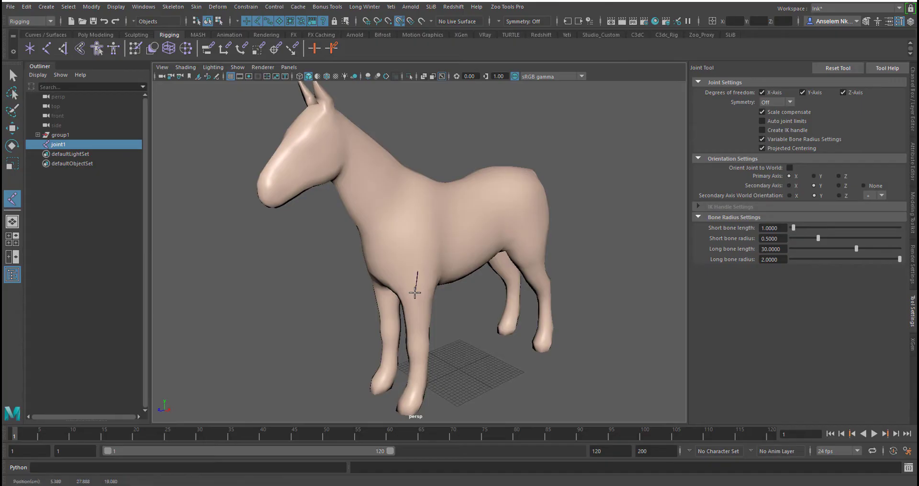
key(ctrl+z)
key(ctrl+z)
key(ctrl+z)
Step: Draw a four-joint chain down the horse's left front leg from the upper leg through the knee and ankle to the hoof
click(415, 295)
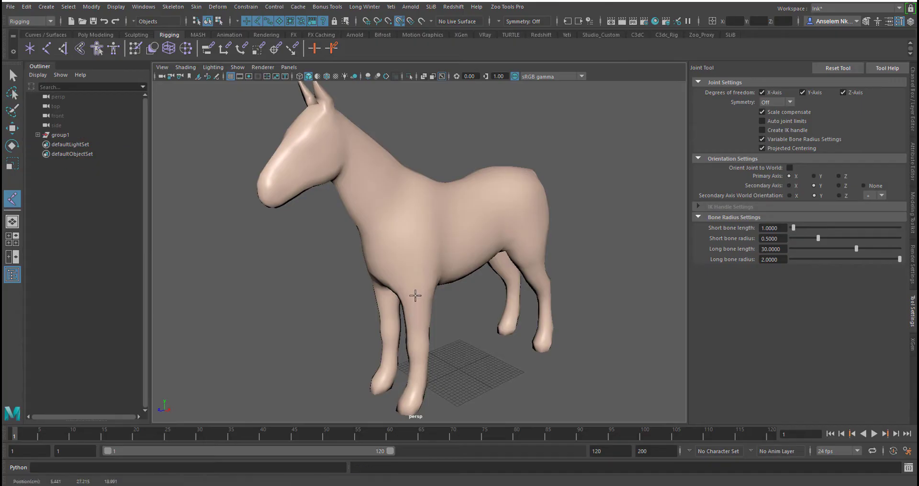
click(415, 347)
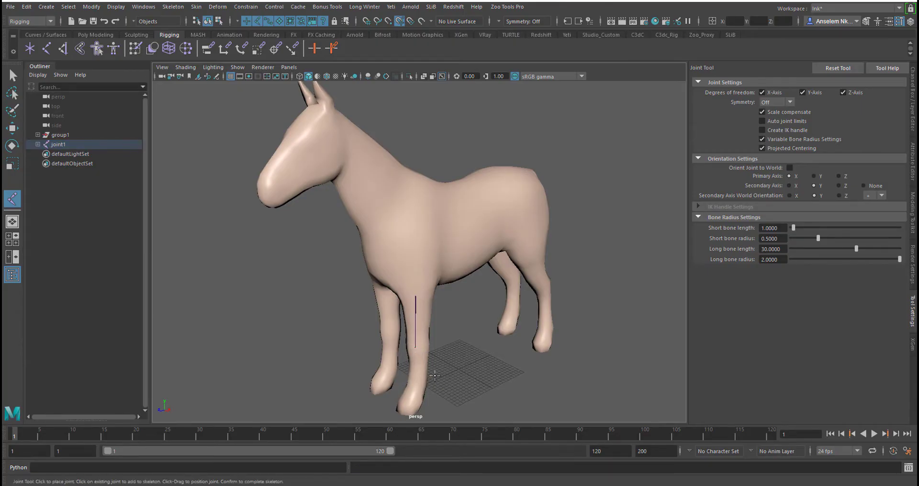
alt+drag(415, 348, 445, 361)
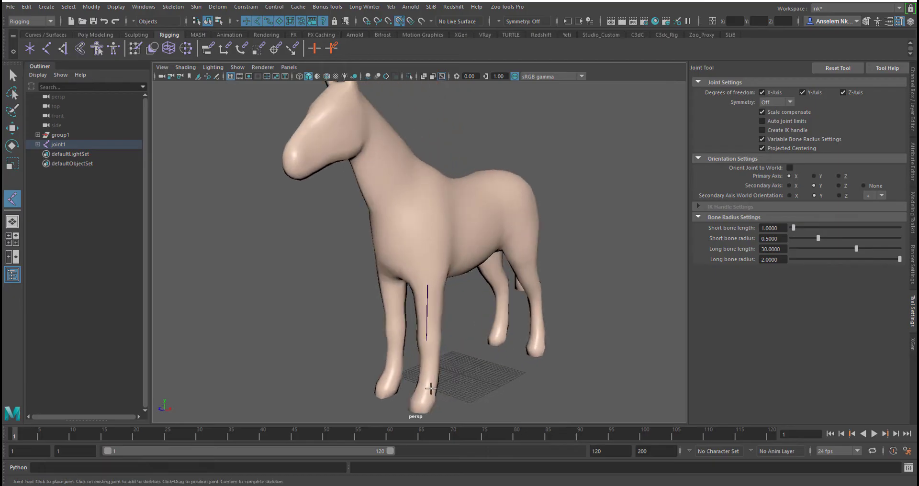
alt+drag(436, 396, 413, 400)
alt+drag(492, 365, 507, 345)
scroll(507, 346, up, 4)
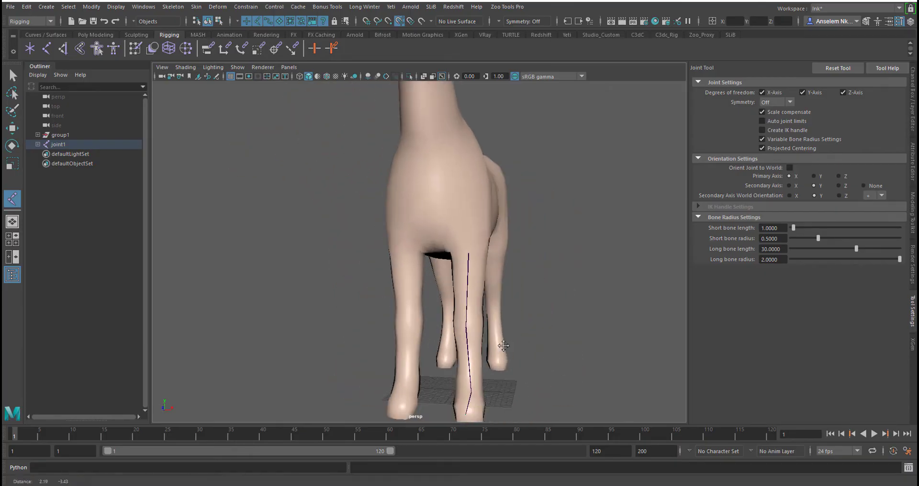
key(Return)
Step: Move the hoof, knee and ankle joints sideways along X to straighten the chain inside the left front leg
key(w)
alt+middle_drag(455, 252, 444, 188)
alt+right_drag(467, 272, 519, 330)
alt+middle_drag(519, 330, 490, 291)
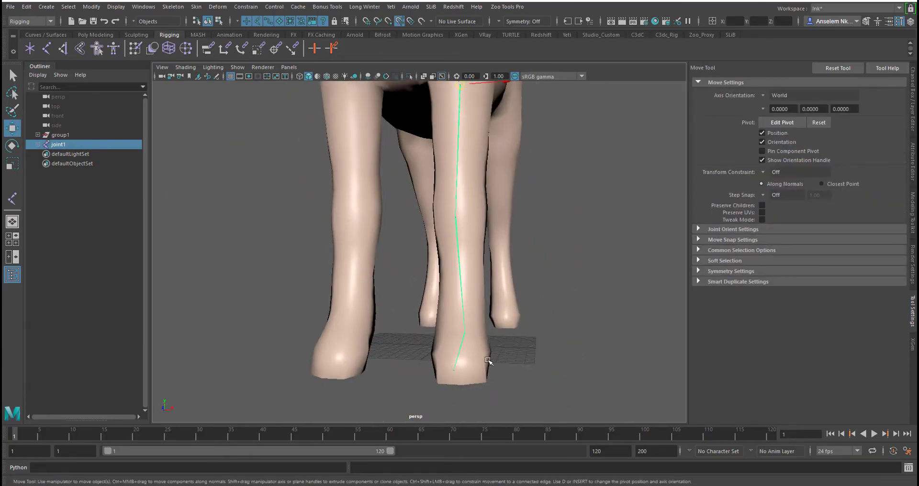
click(454, 371)
drag(494, 372, 506, 373)
click(455, 214)
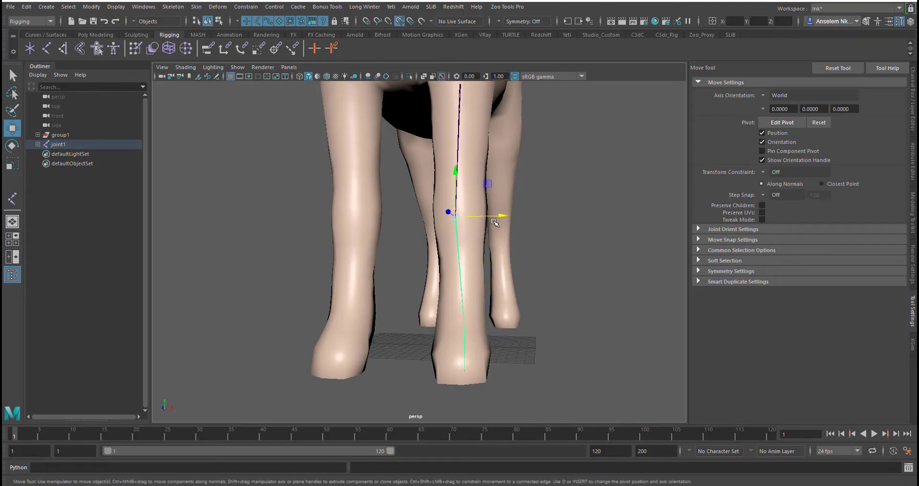
drag(492, 215, 499, 216)
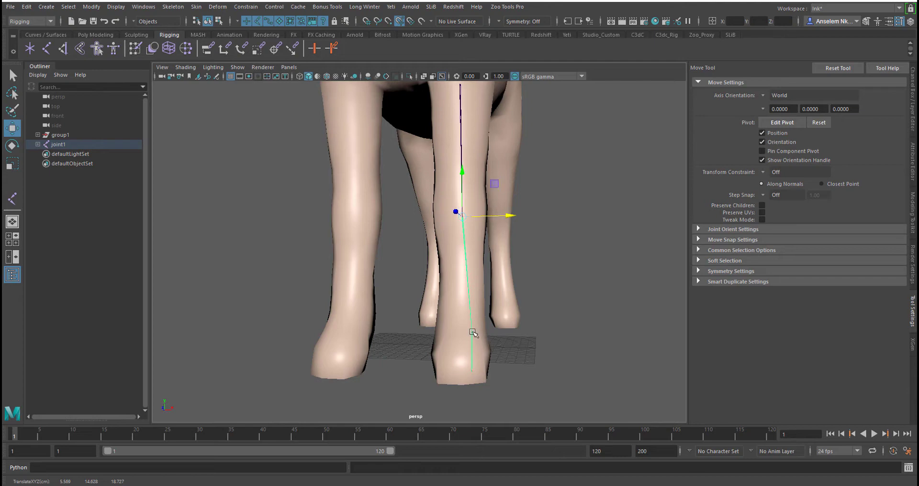
middle_drag(473, 333, 472, 335)
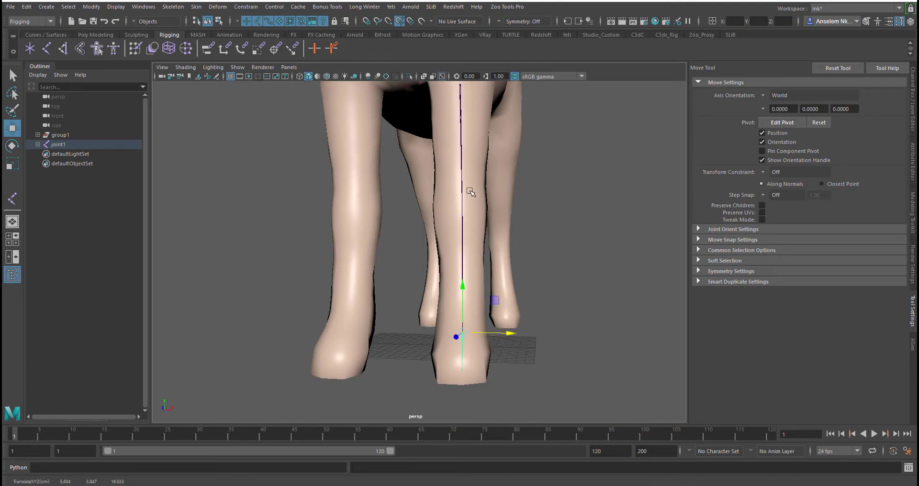
alt+drag(471, 191, 344, 259)
Step: Try to change the radius of the selected front ankle joint
click(911, 103)
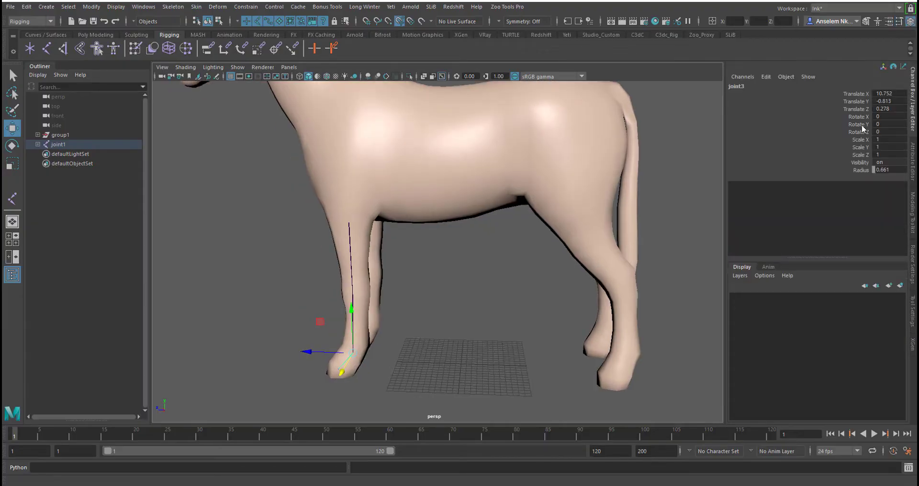
click(851, 171)
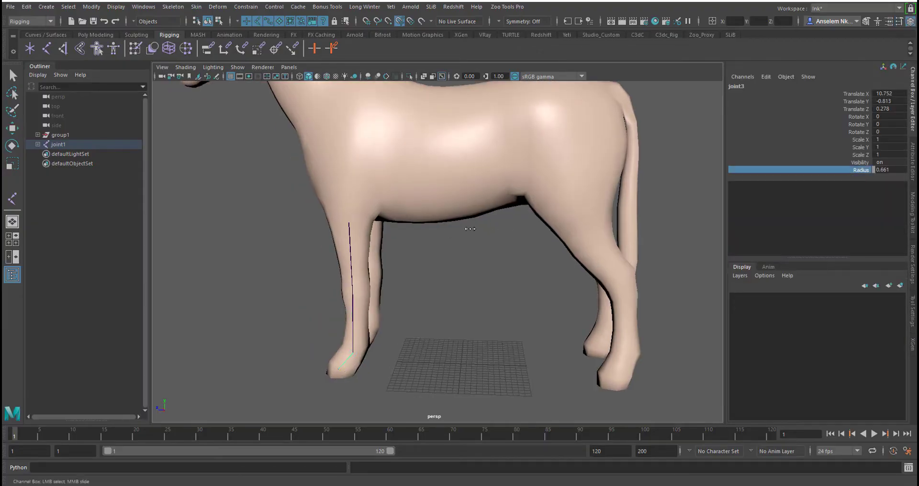
middle_drag(600, 226, 537, 225)
key(ctrl+z)
alt+drag(420, 256, 486, 223)
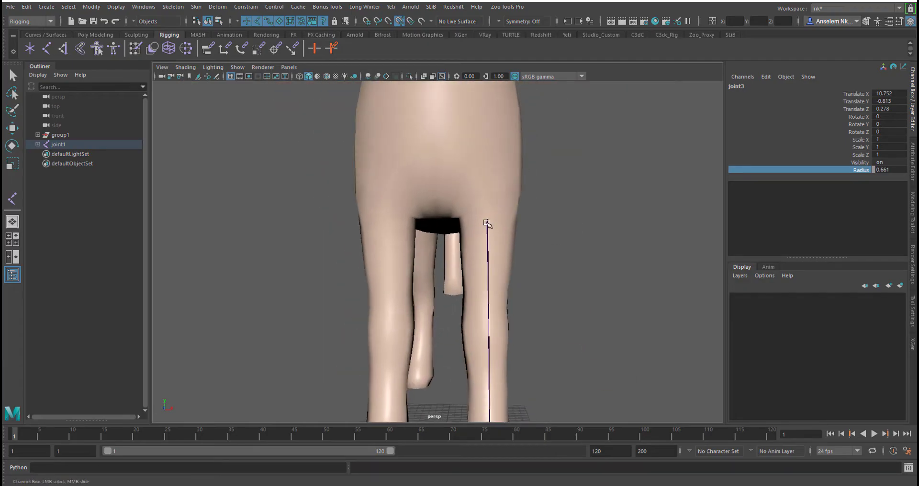
alt+drag(546, 238, 498, 232)
click(46, 49)
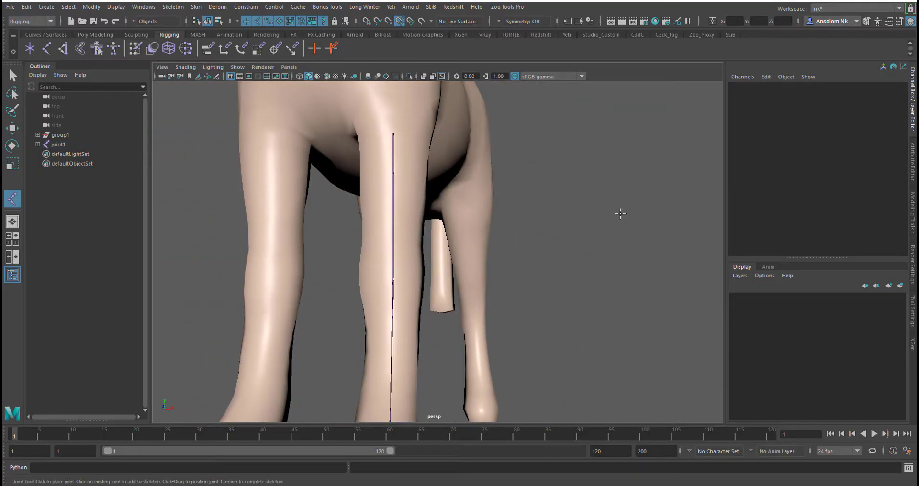
mouse_move(581, 260)
alt+mouse_down()
mouse_move(484, 272)
mouse_move(553, 252)
mouse_move(544, 267)
alt+mouse_up()
click(492, 179)
click(548, 274)
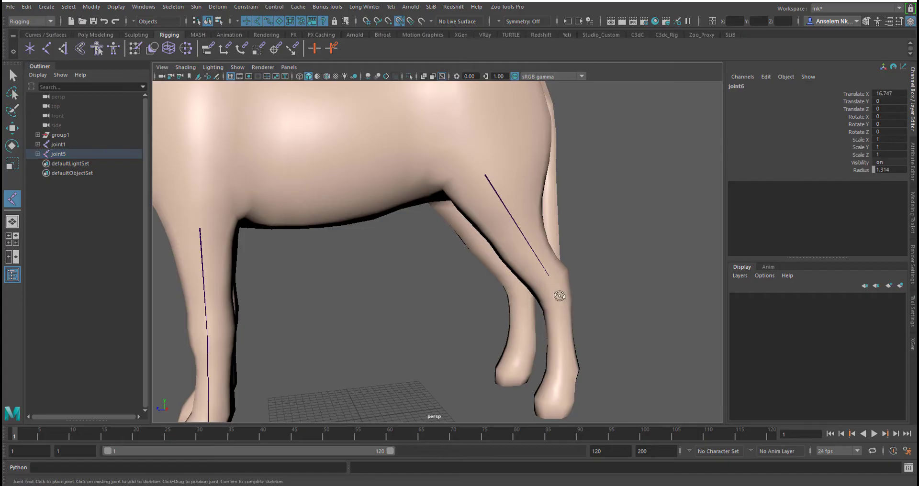
alt+drag(576, 316, 277, 235)
key(ctrl+z)
key(ctrl+z)
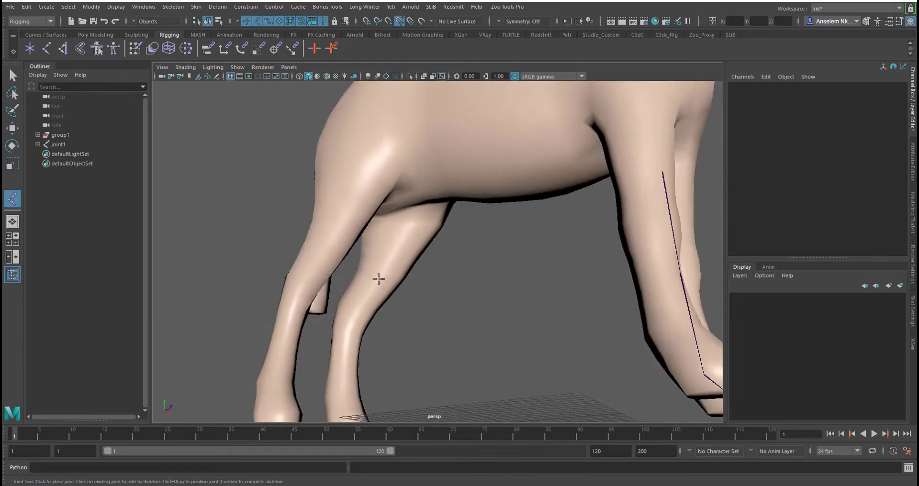
Step: Draw a five-joint chain down the horse's left hind leg from the thigh through the hock and ankle to the hoof
click(403, 221)
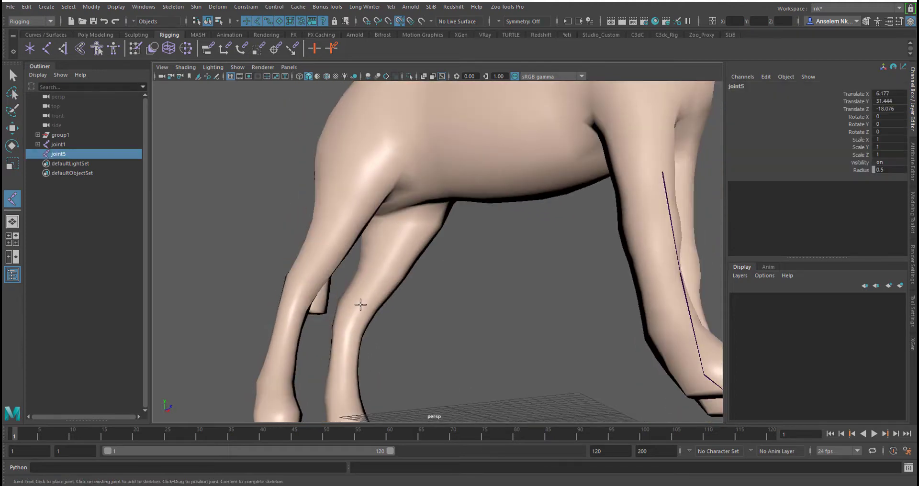
click(358, 303)
mouse_move(361, 344)
alt+mouse_down()
mouse_move(432, 244)
mouse_move(398, 309)
alt+mouse_up()
click(400, 304)
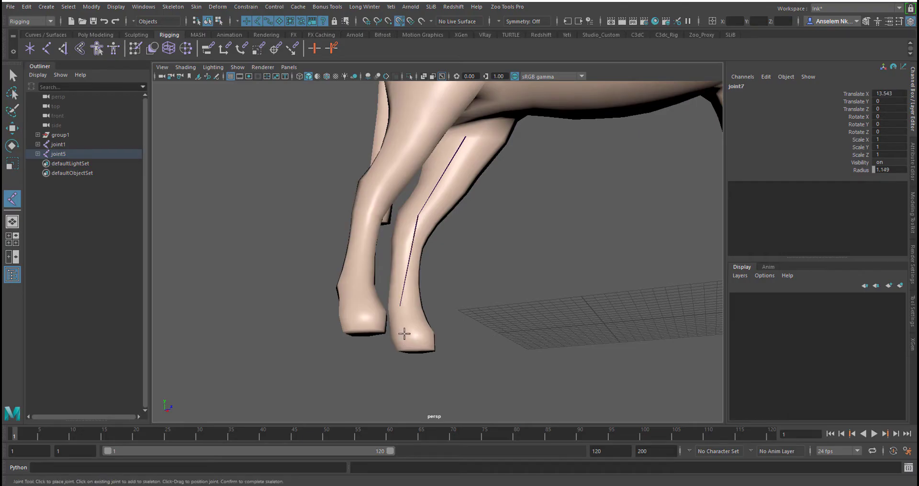
click(407, 334)
click(424, 340)
Step: Examine the placement of the front and hind leg joint chains from several angles, finish joint creation and clear the selection
alt+drag(478, 289, 326, 311)
alt+middle_drag(475, 203, 561, 303)
mouse_move(561, 303)
alt+mouse_down()
mouse_move(453, 307)
mouse_move(563, 298)
alt+mouse_up()
alt+right_drag(563, 298, 478, 263)
mouse_move(479, 264)
alt+mouse_down()
mouse_move(494, 259)
mouse_move(473, 261)
alt+mouse_up()
alt+right_drag(474, 261, 520, 272)
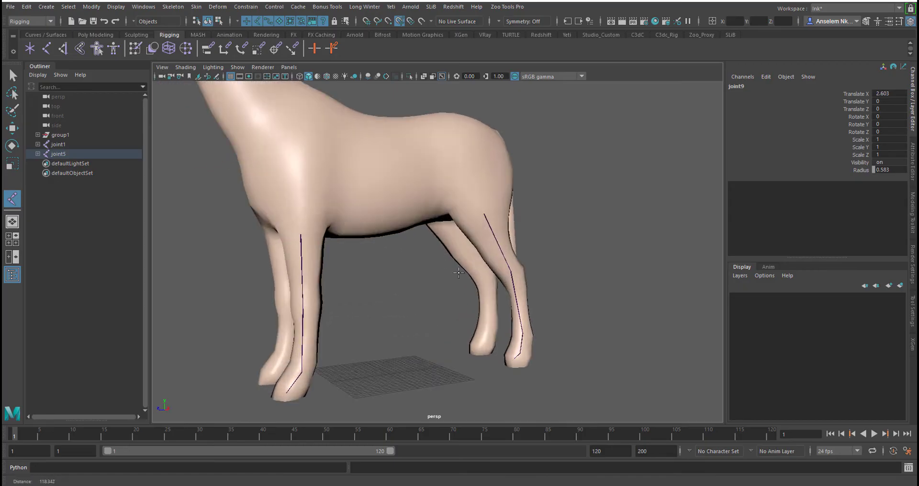
alt+drag(443, 273, 410, 273)
alt+middle_drag(410, 273, 402, 316)
click(10, 77)
mouse_move(578, 229)
alt+mouse_down()
mouse_move(486, 228)
mouse_move(570, 231)
alt+mouse_up()
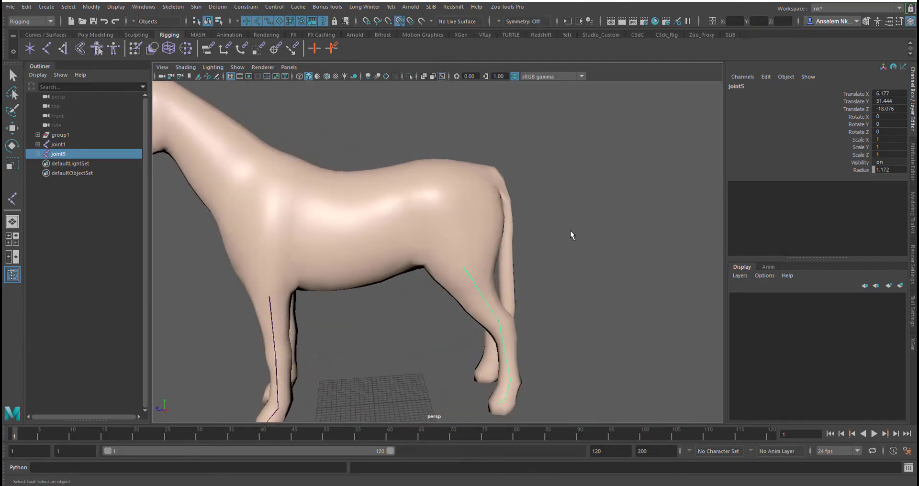
click(573, 283)
alt+drag(573, 282, 454, 250)
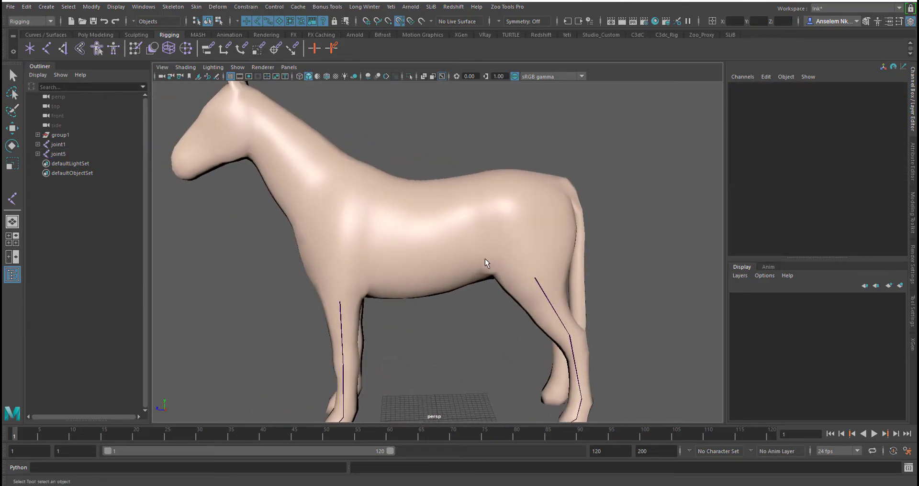
Step: Draw a seven-joint spine chain along the horse's back from the hips forward to the base of the neck
click(11, 200)
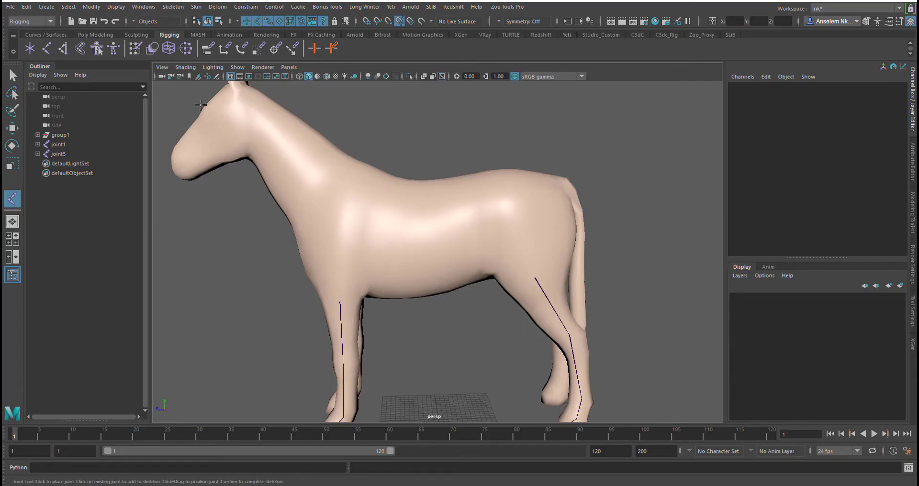
alt+drag(458, 196, 384, 199)
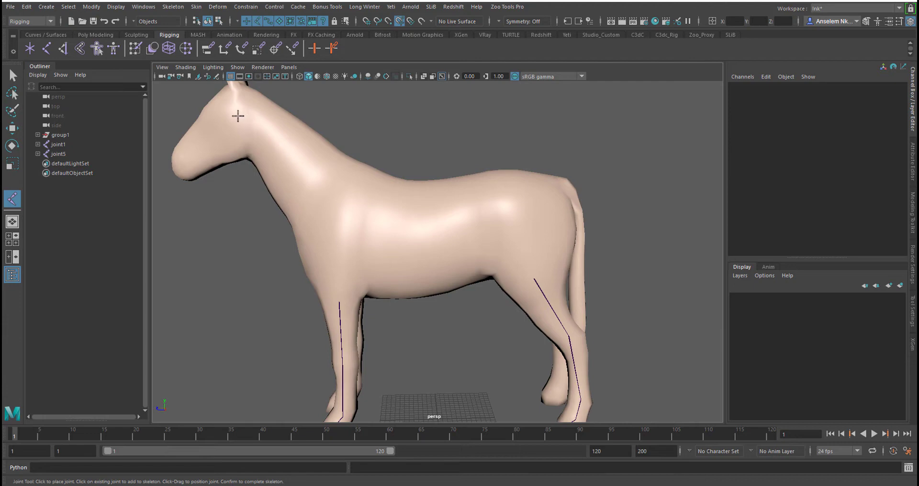
click(529, 193)
click(495, 196)
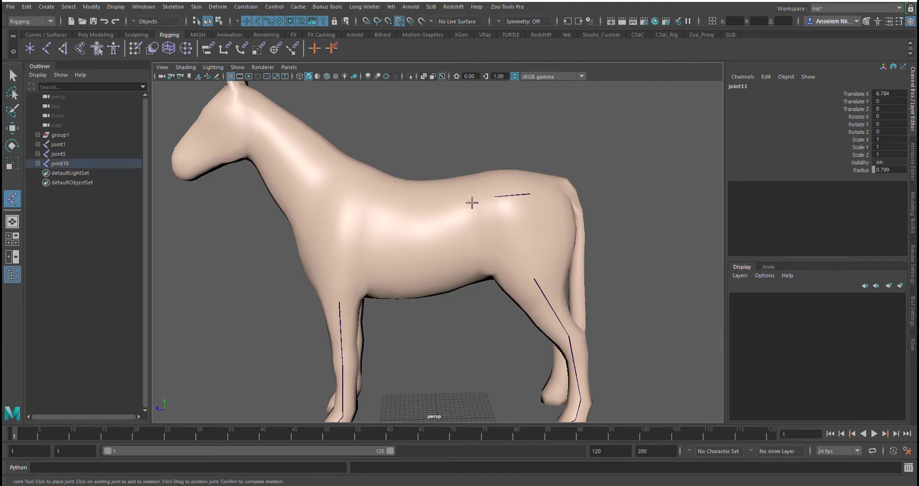
click(449, 205)
click(419, 202)
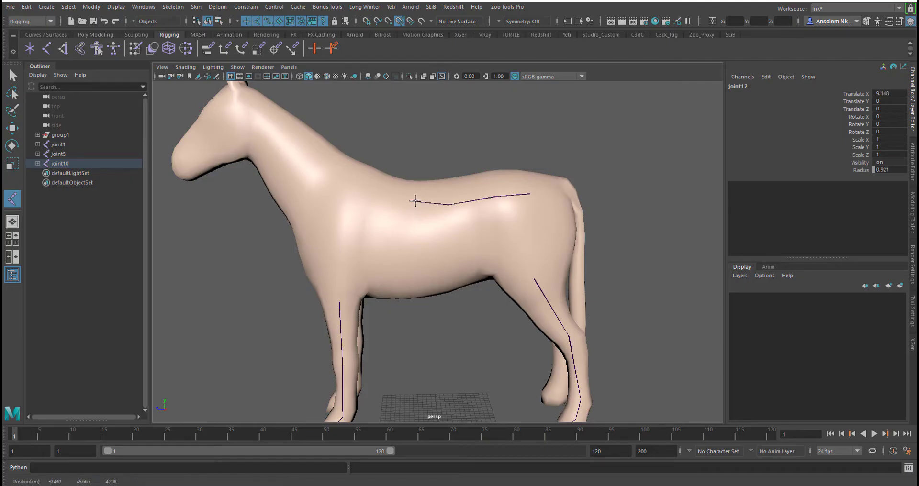
click(382, 197)
click(349, 185)
click(330, 176)
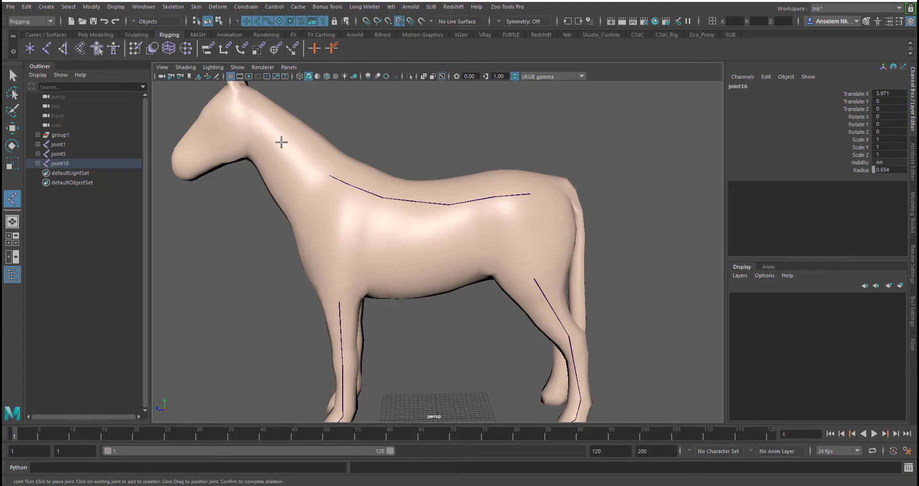
Step: Extend the spine chain with a joint at the top of the neck and an end joint inside the head
click(260, 125)
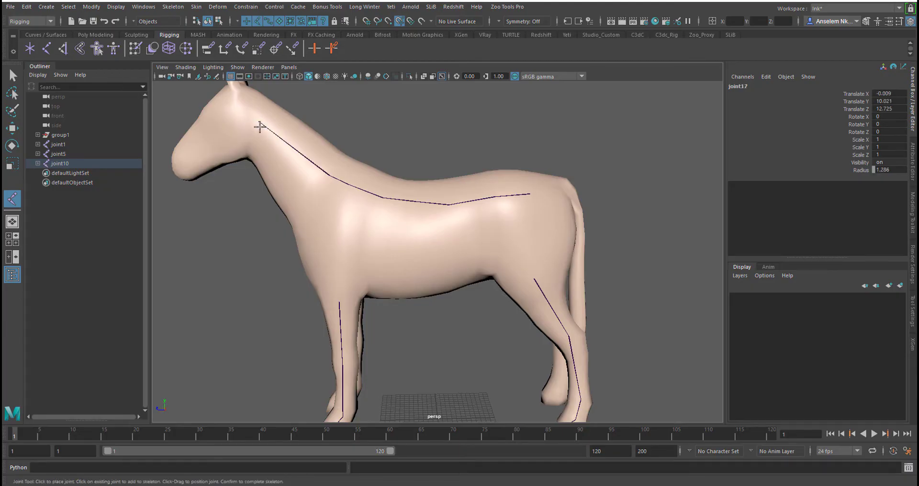
alt+middle_drag(310, 174, 394, 198)
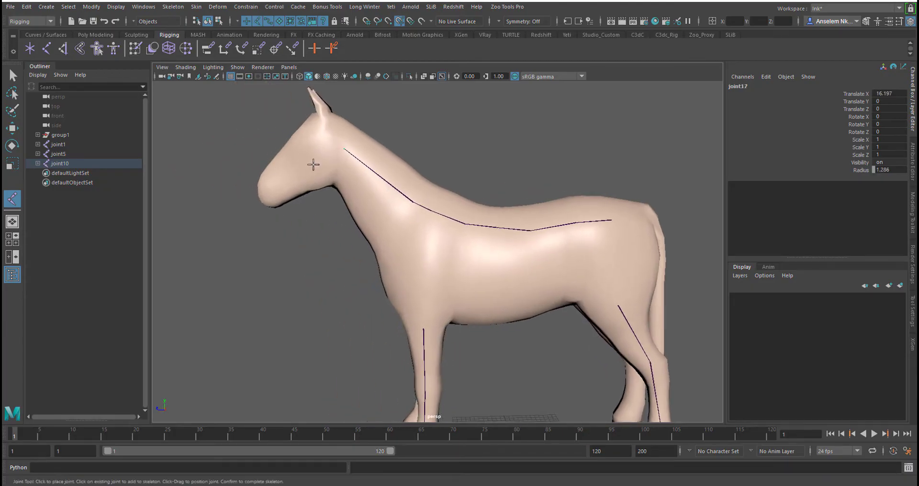
click(302, 167)
alt+drag(407, 191, 322, 148)
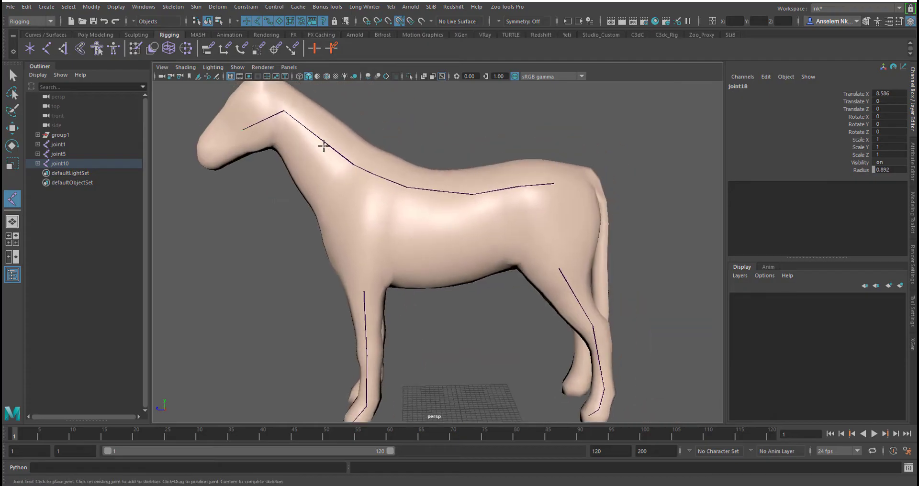
Step: Move the upper neck joint slightly forward and place the head's end joint lower and closer to the muzzle
click(13, 75)
click(285, 110)
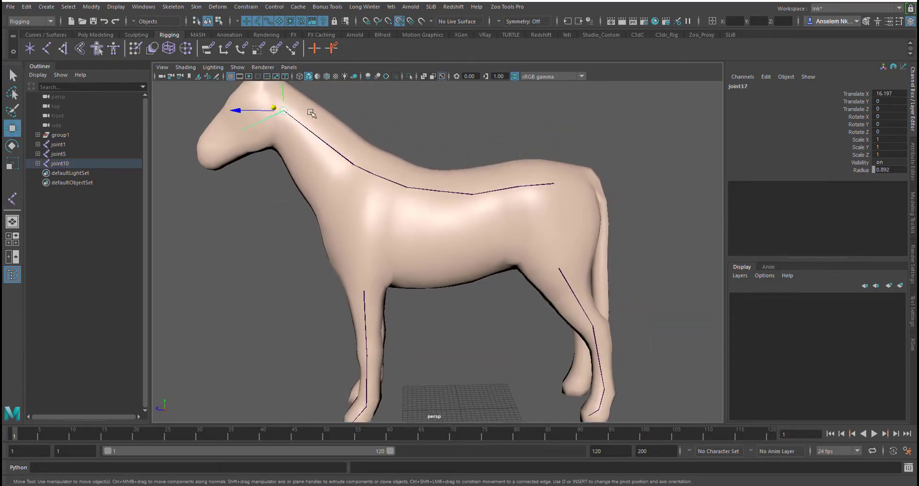
drag(256, 111, 203, 103)
click(230, 131)
middle_drag(201, 102, 199, 102)
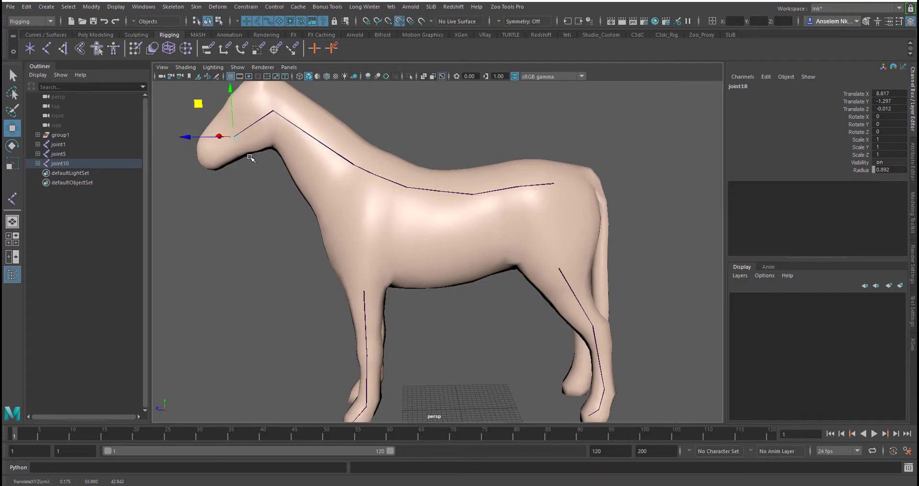
alt+drag(199, 103, 314, 194)
Step: Draw a separate joint chain from the root of the tail down through its lower half
alt+drag(490, 206, 421, 168)
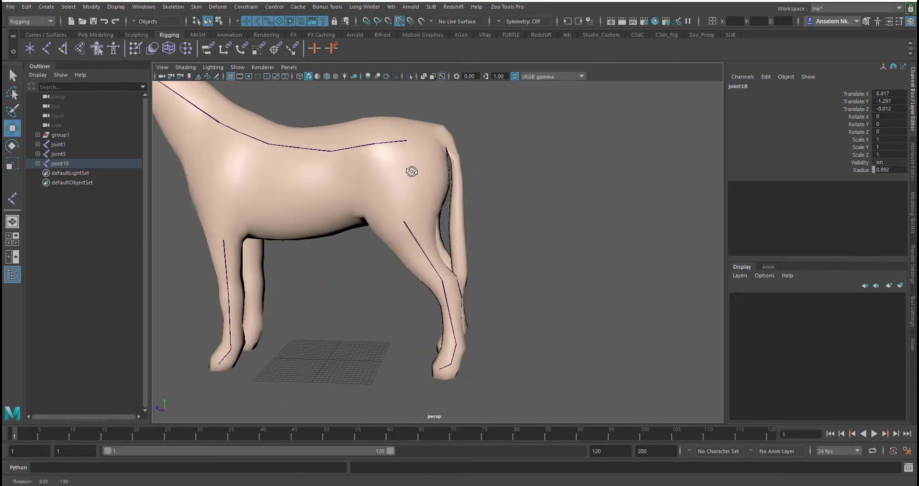
click(13, 198)
alt+drag(453, 197, 450, 184)
alt+right_drag(450, 184, 452, 134)
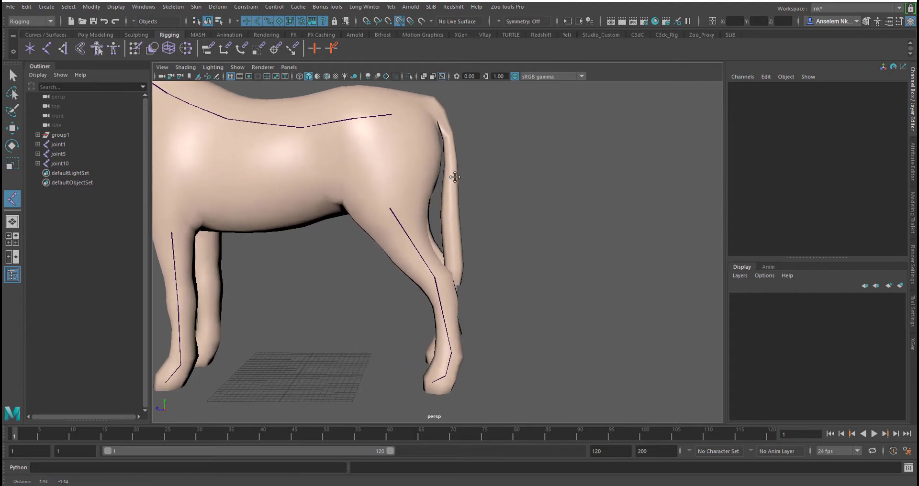
click(445, 147)
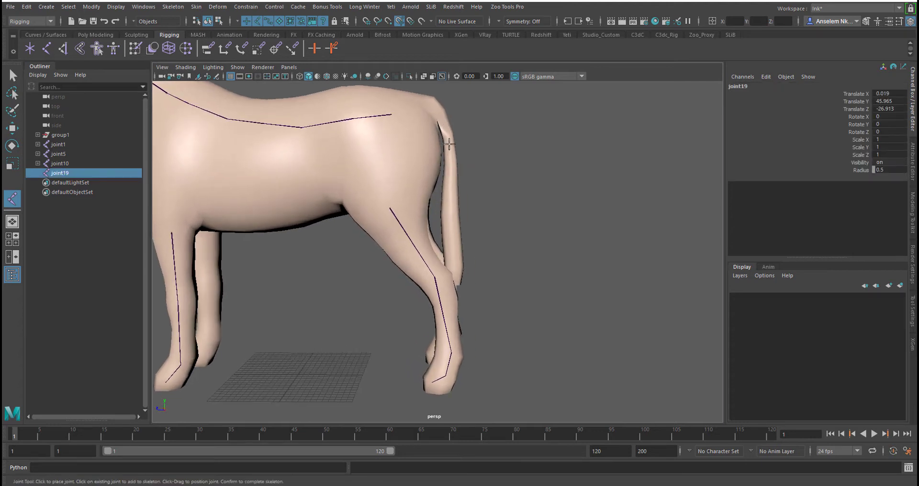
click(449, 144)
click(450, 173)
click(450, 196)
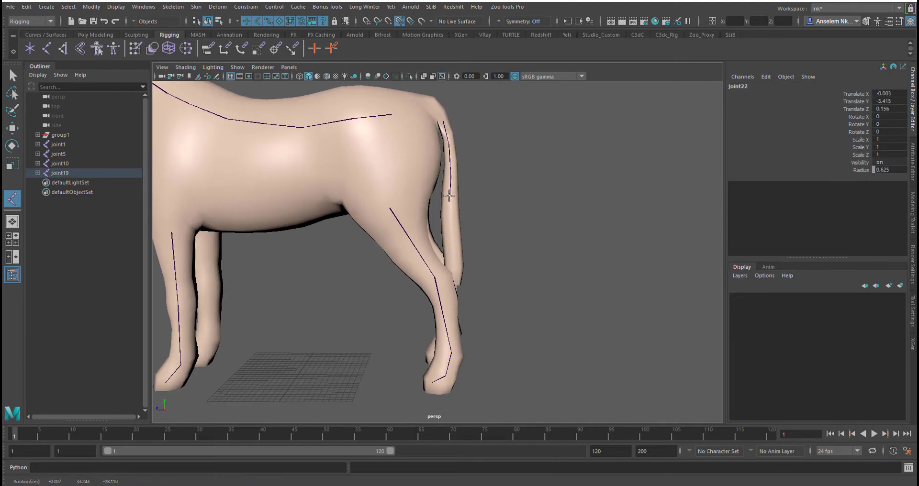
click(450, 218)
click(450, 241)
Step: Continue the tail chain down to the tip of the tail and finish it
alt+middle_drag(498, 257, 467, 209)
scroll(471, 206, up, 2)
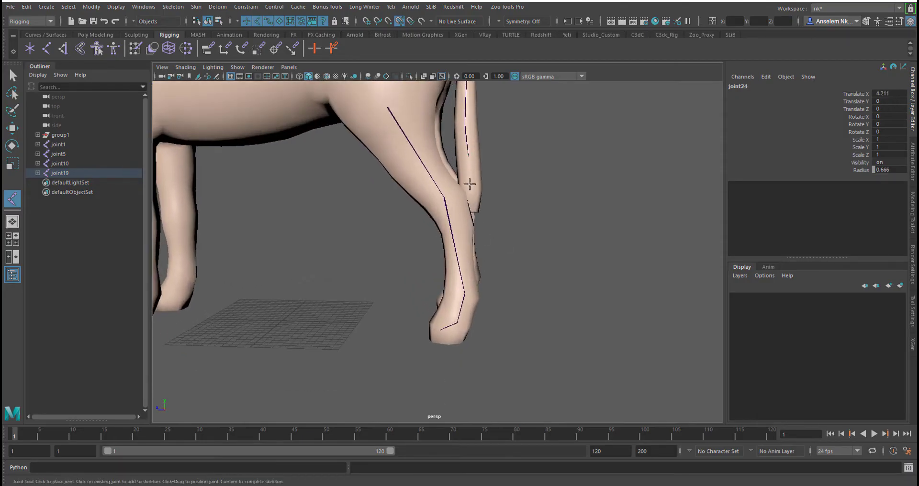
click(470, 207)
click(470, 204)
alt+drag(536, 207, 389, 239)
click(13, 78)
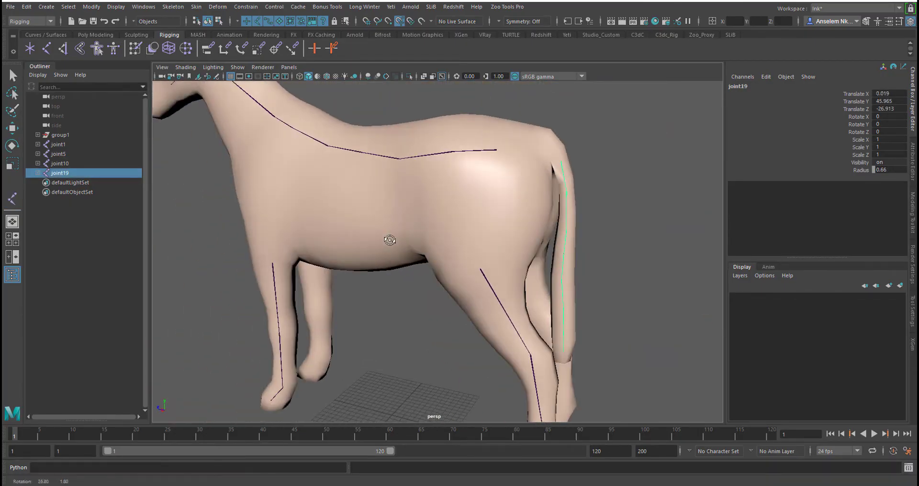
Step: Parent the tail chain's root joint to the hip joint at the start of the spine chain
alt+drag(562, 169, 522, 192)
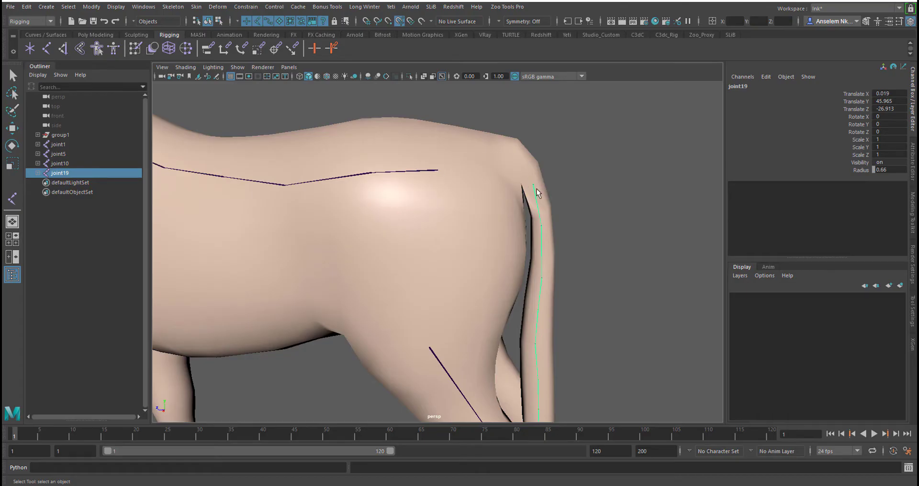
shift+drag(441, 164, 422, 193)
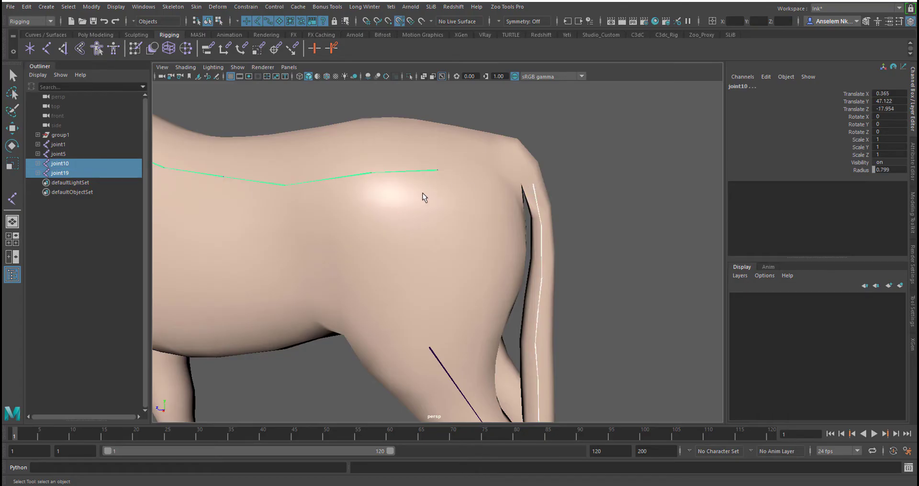
key(p)
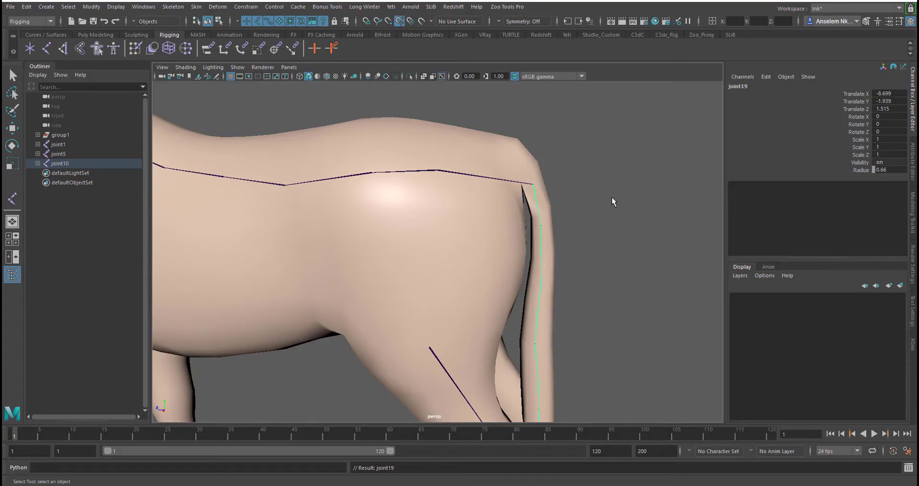
alt+drag(612, 197, 587, 196)
click(586, 195)
Step: Examine the connection between the hip joint and the tail's root joint up close and from the side
alt+drag(421, 201, 457, 170)
alt+right_drag(457, 171, 549, 209)
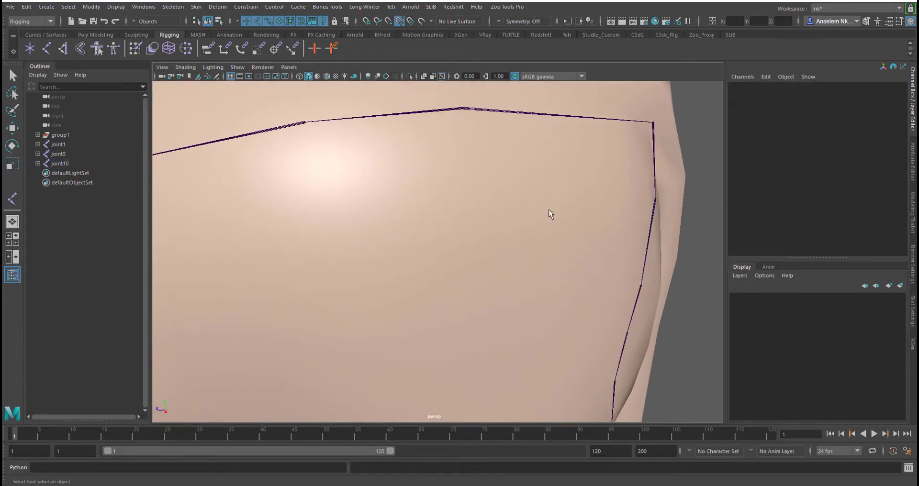
alt+middle_drag(551, 214, 543, 240)
alt+middle_drag(493, 158, 418, 205)
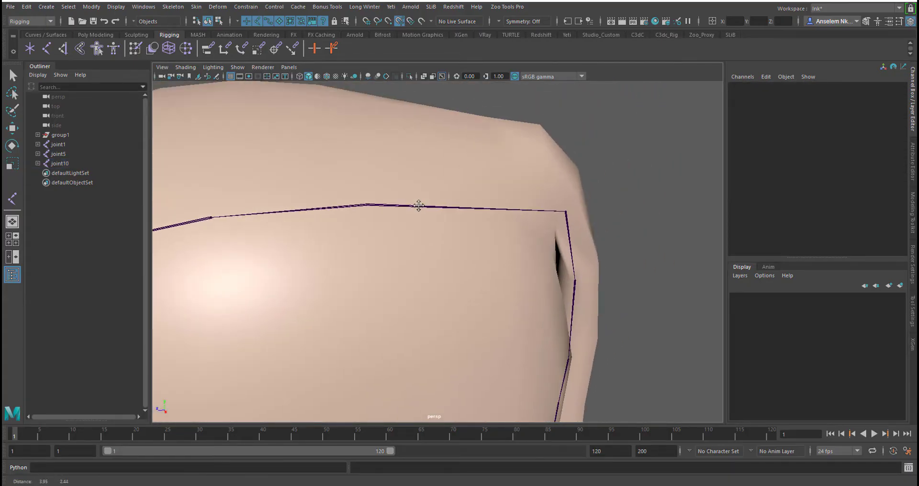
alt+drag(554, 206, 523, 196)
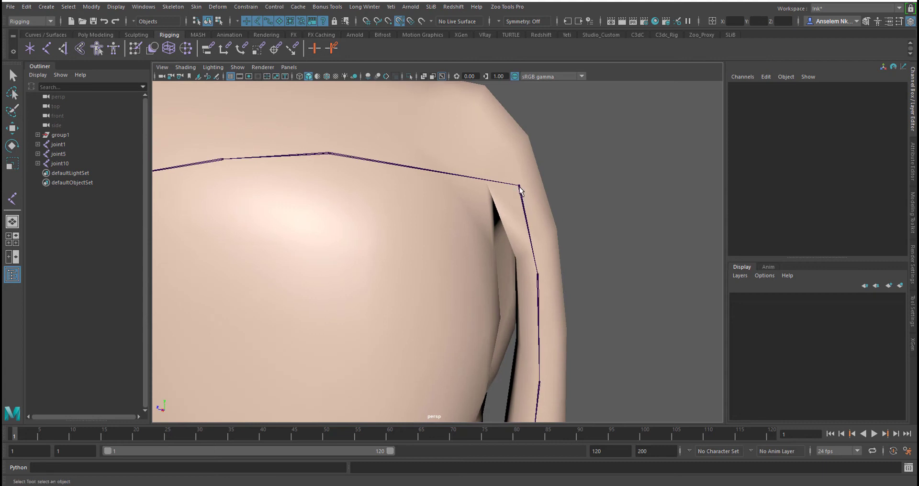
click(520, 190)
alt+right_drag(525, 202, 476, 178)
alt+drag(475, 178, 556, 193)
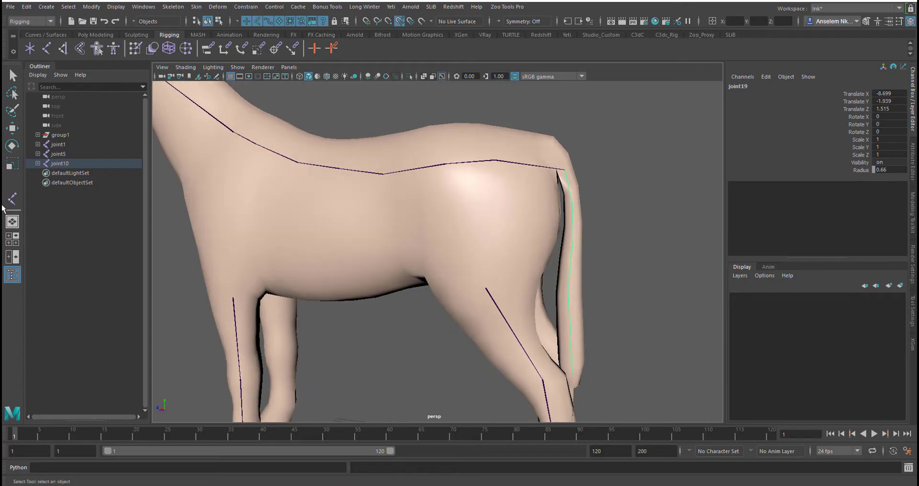
Step: Move the tail's root joint up and forward into the rump, and shift the joint below it backward into the tail
click(12, 127)
click(594, 167)
click(517, 163)
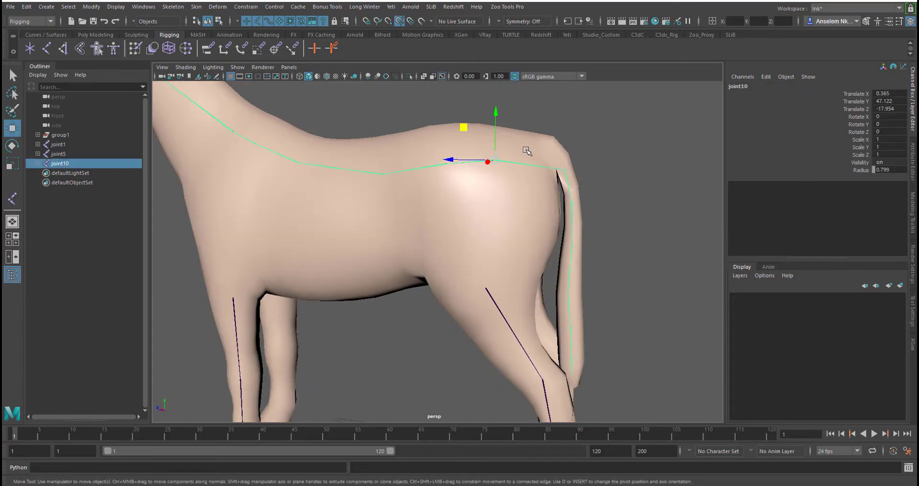
click(570, 171)
drag(539, 142, 508, 107)
key(ctrl+z)
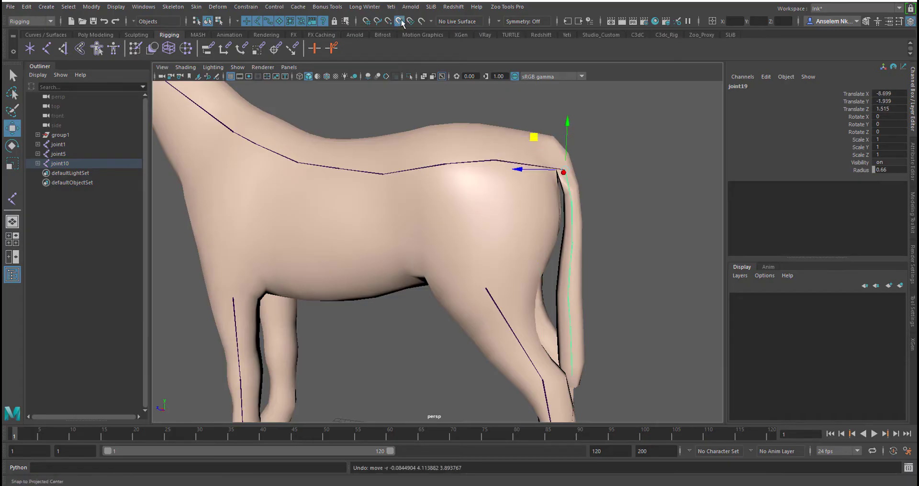
drag(536, 136, 522, 123)
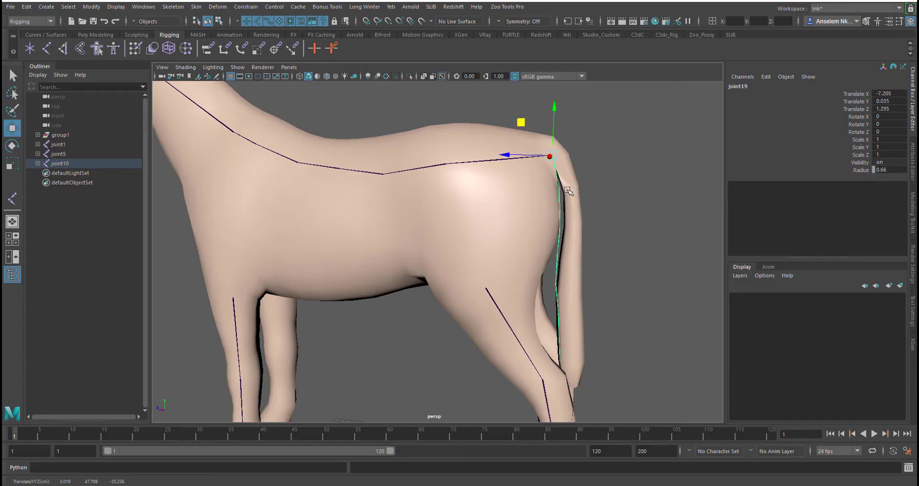
click(558, 186)
drag(530, 154, 541, 154)
Step: Move the second-to-last tail joint down along Y toward the tip of the tail
alt+middle_drag(594, 309, 486, 244)
scroll(485, 244, up, 2)
click(467, 212)
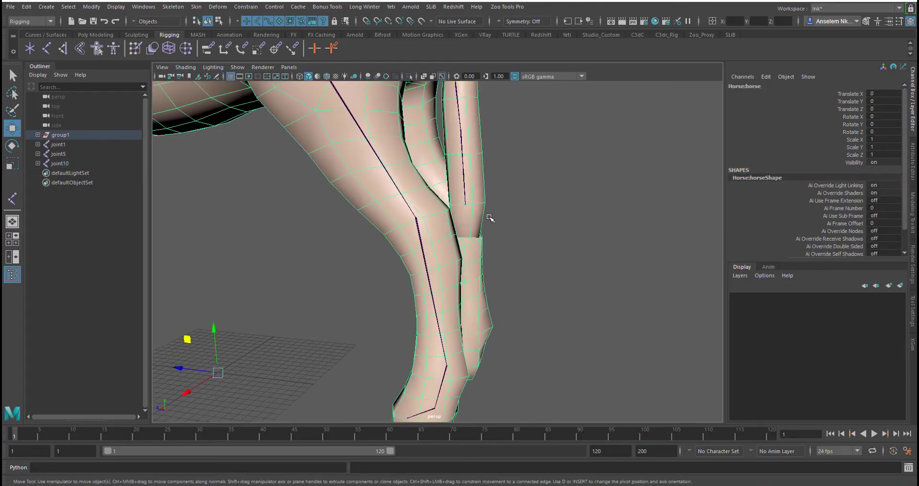
click(463, 195)
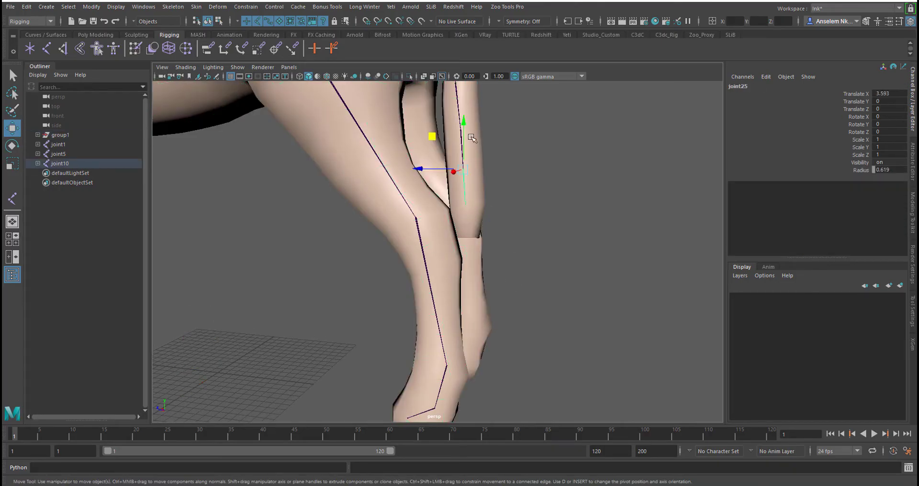
drag(464, 133, 465, 151)
alt+middle_drag(550, 289, 601, 333)
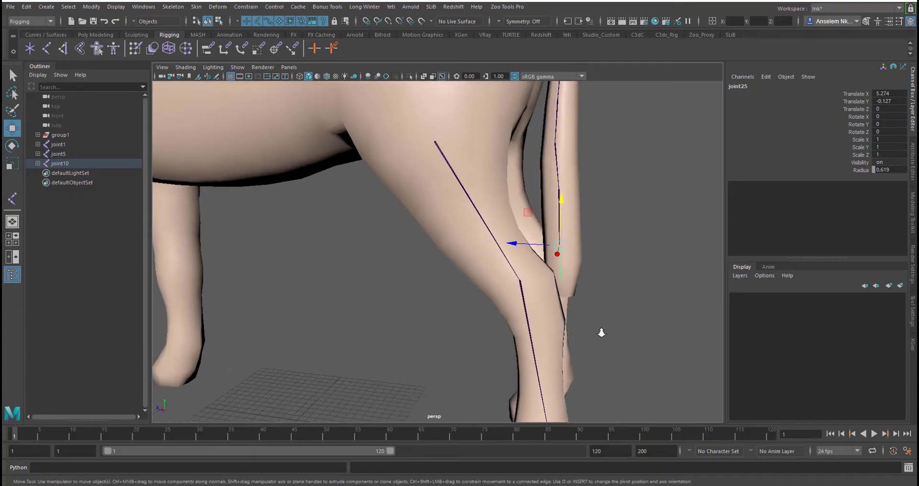
alt+right_drag(601, 333, 444, 226)
alt+drag(444, 226, 347, 207)
click(346, 207)
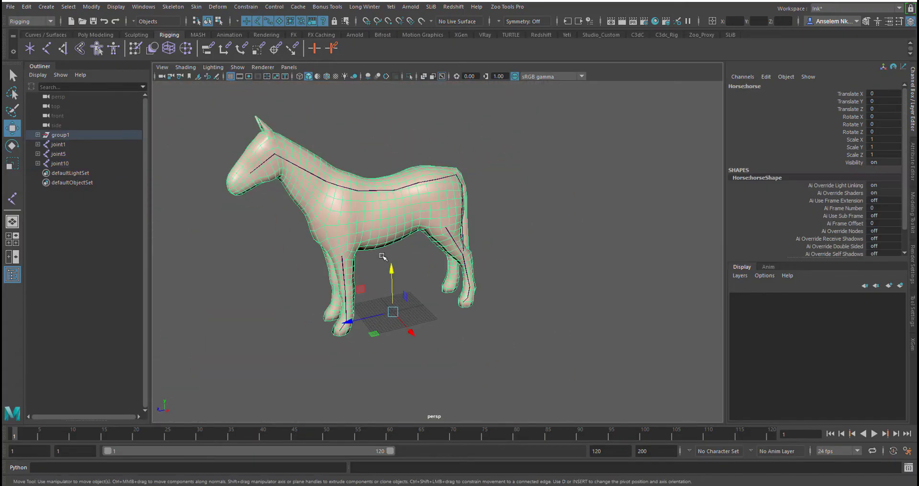
Step: Create a display layer from the selected horse mesh and set it to reference so the mesh cannot be selected
alt+middle_drag(382, 257, 395, 269)
click(900, 285)
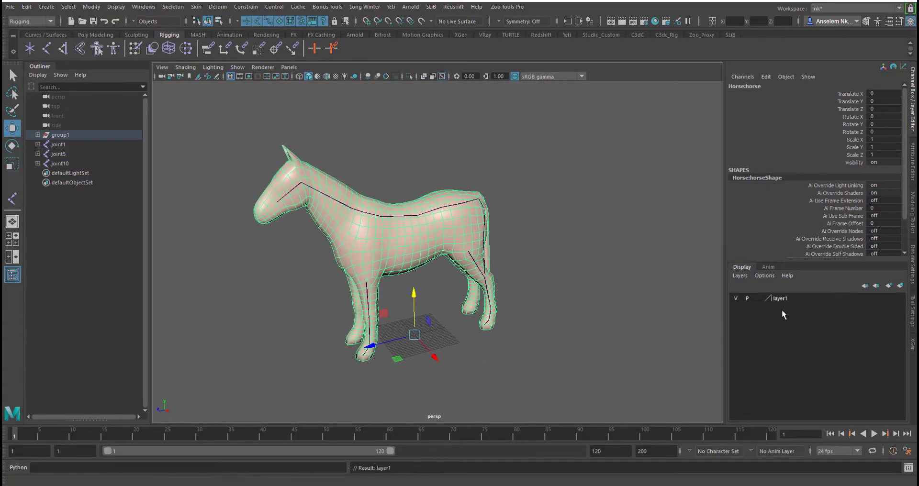
click(755, 299)
click(755, 298)
drag(549, 290, 600, 321)
Step: Examine the tail, rump and upper hind-leg joints up close from the side
alt+drag(516, 316, 455, 259)
alt+right_drag(455, 259, 526, 318)
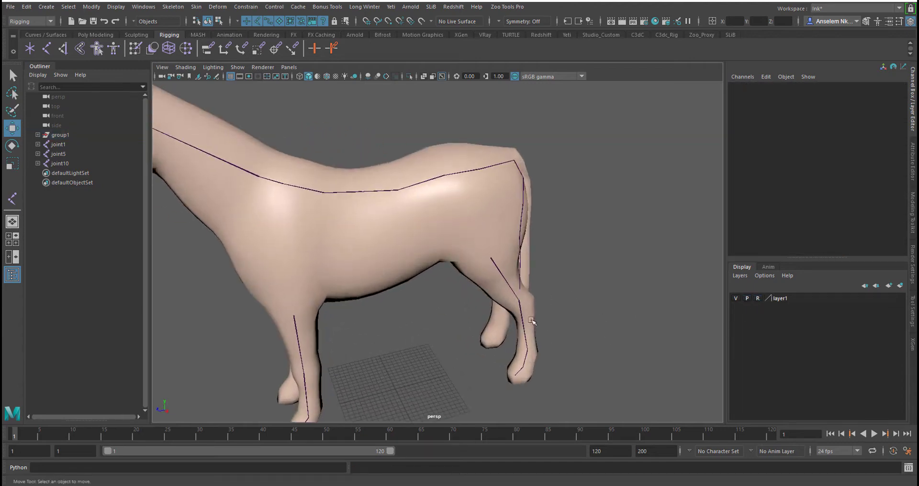
alt+middle_drag(481, 300, 430, 332)
alt+drag(431, 332, 390, 282)
alt+right_drag(390, 283, 456, 342)
alt+drag(456, 342, 478, 343)
alt+middle_drag(471, 296, 480, 313)
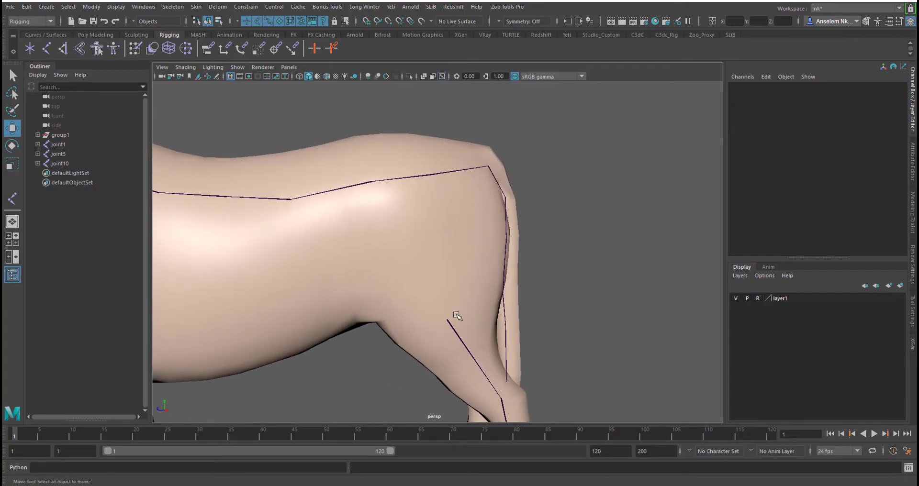
alt+drag(451, 298, 434, 296)
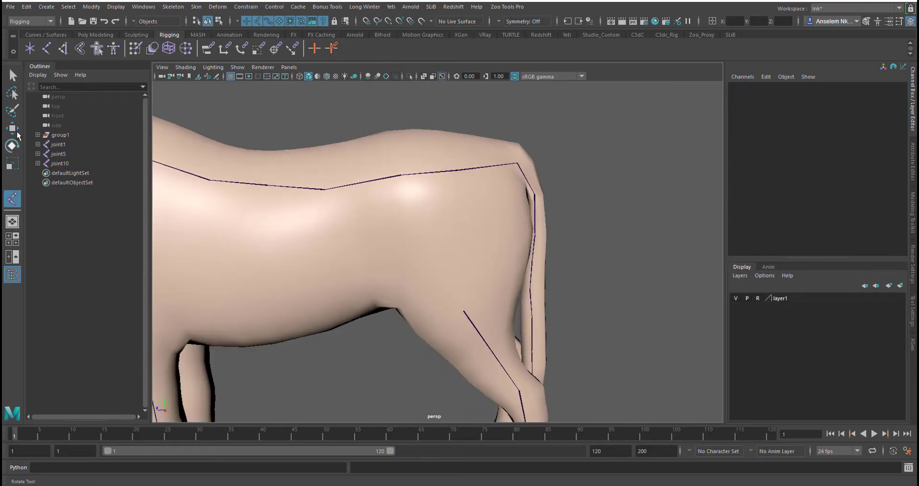
click(12, 129)
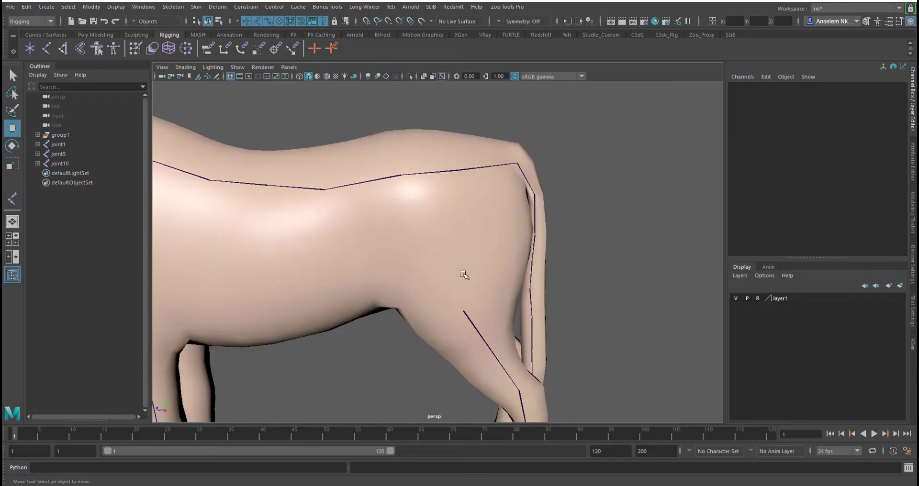
Step: From above the rump, shift the spine chain's root joint and the joint ahead of it slightly along X
click(465, 314)
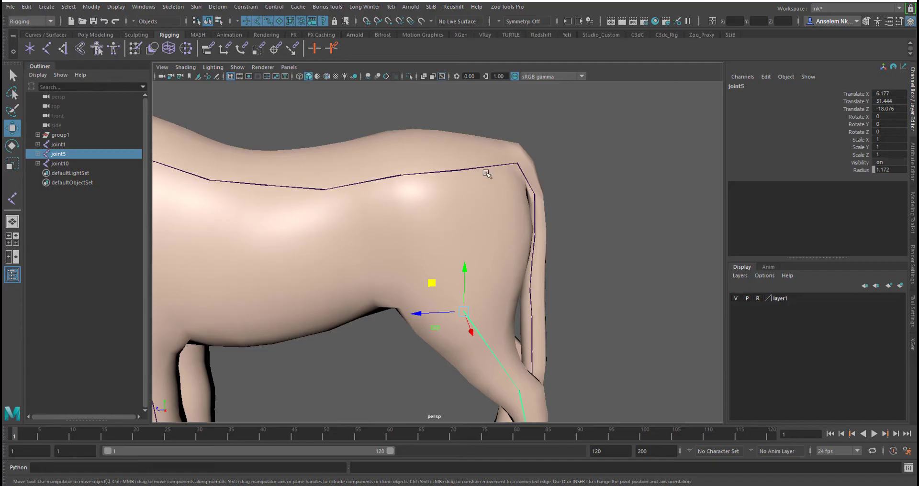
alt+drag(496, 211, 406, 256)
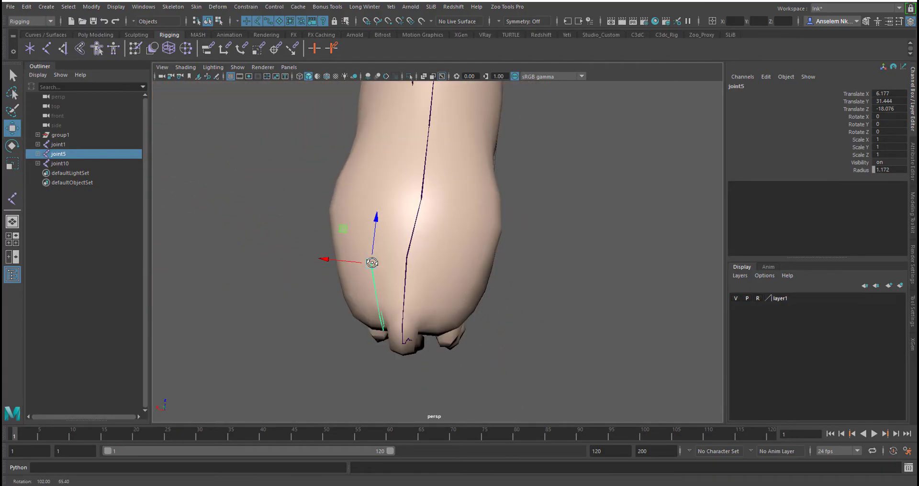
click(435, 267)
click(405, 256)
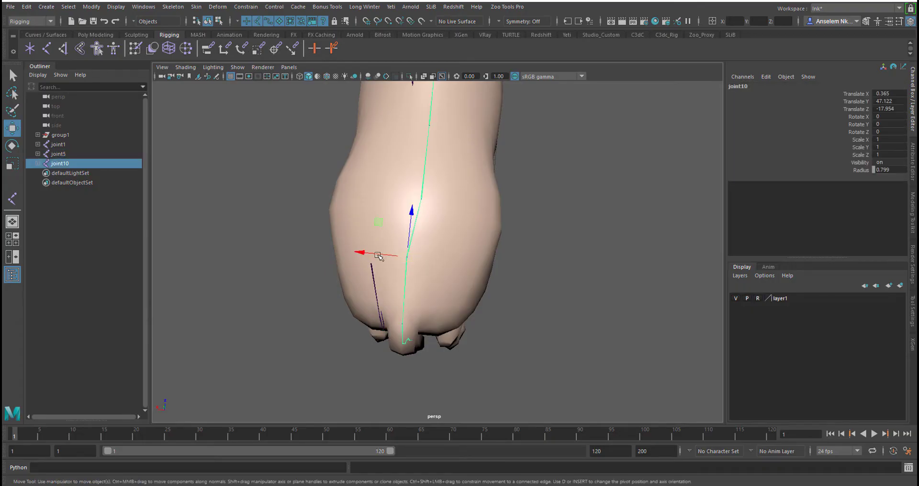
click(420, 197)
drag(393, 197, 387, 197)
Step: Parent the hind-leg chain's root joint to the root joint of the spine chain
click(371, 270)
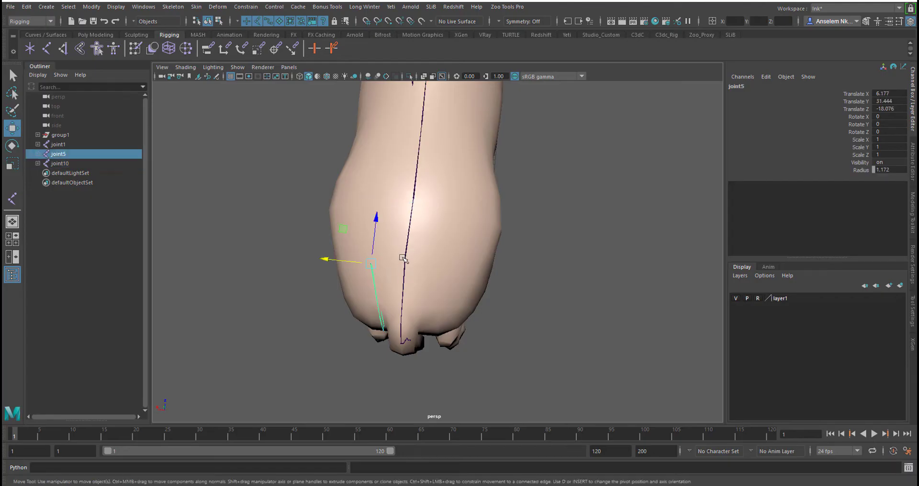
shift+click(406, 259)
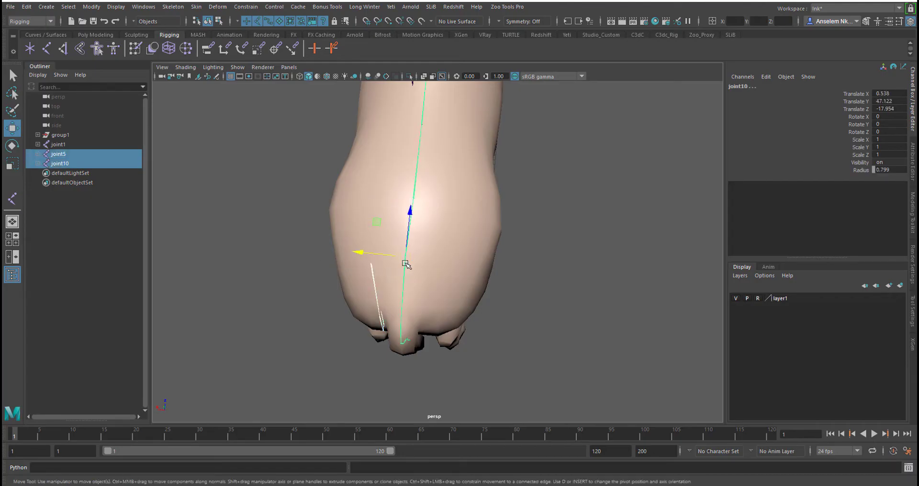
key(p)
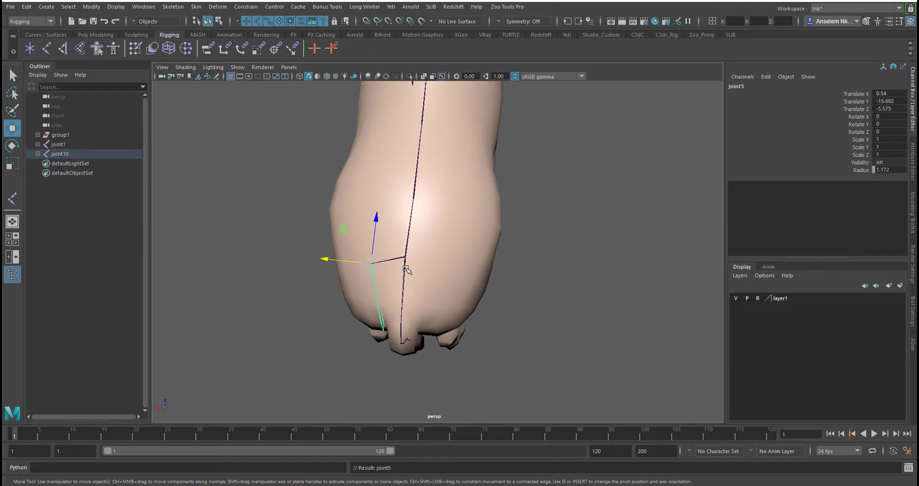
alt+drag(424, 284, 524, 244)
click(631, 260)
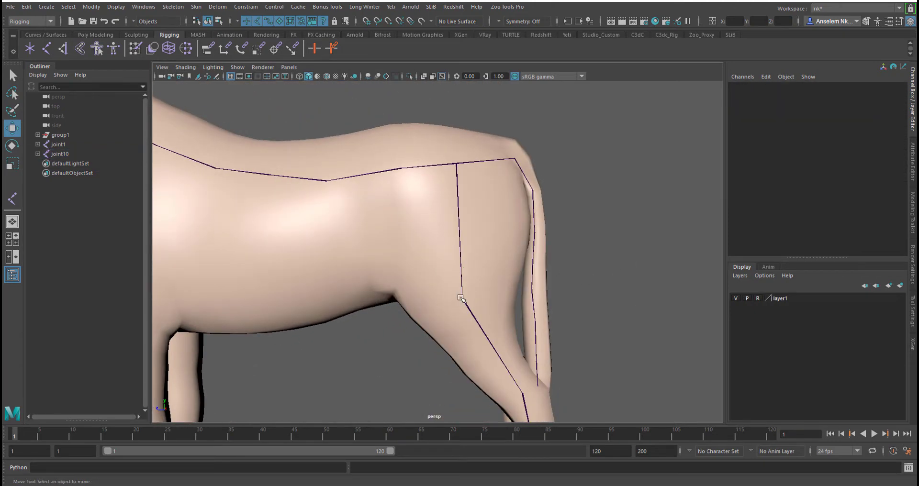
Step: Disconnect the hind-leg chain at its root joint, leaving an end joint on the branch from the spine
click(461, 298)
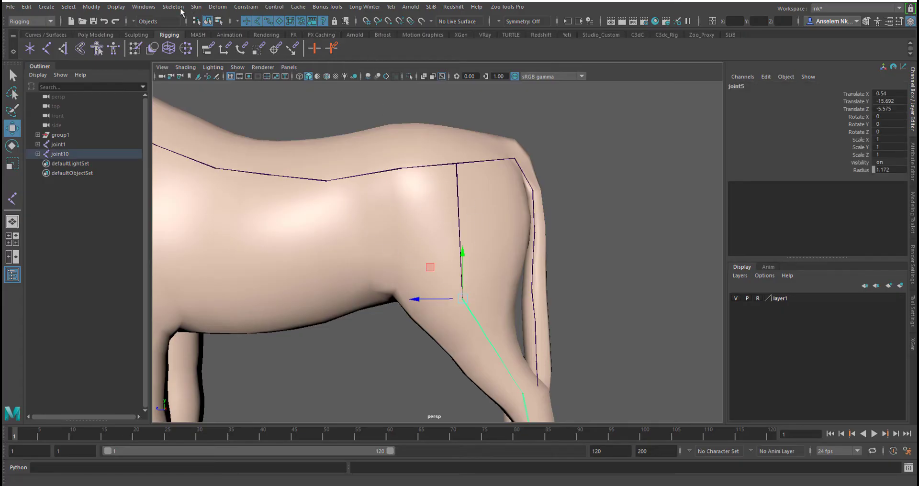
click(180, 8)
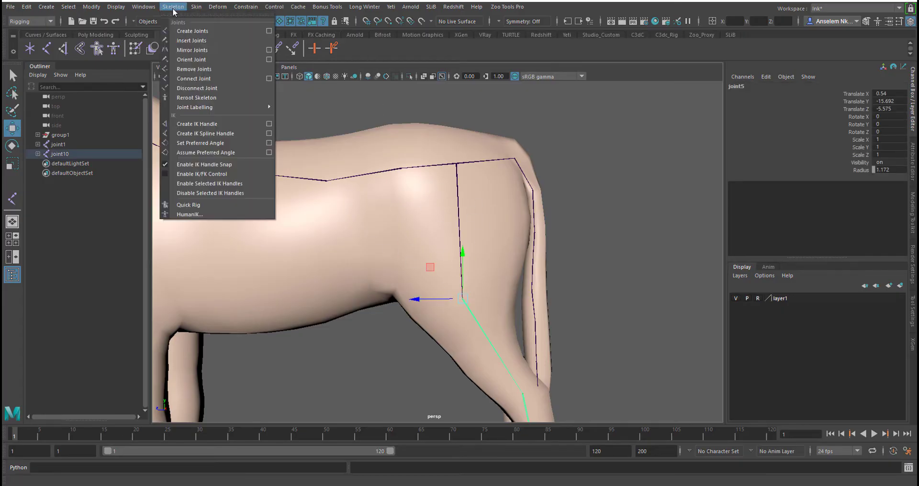
click(194, 89)
click(624, 231)
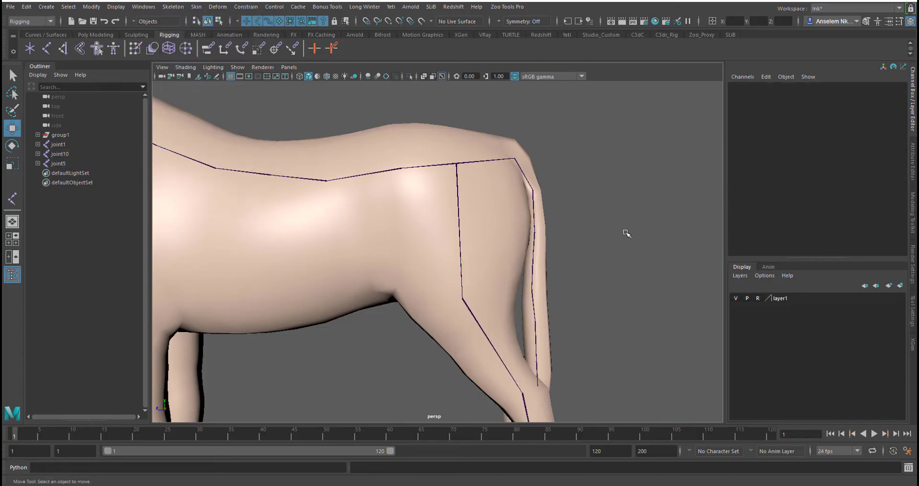
click(462, 299)
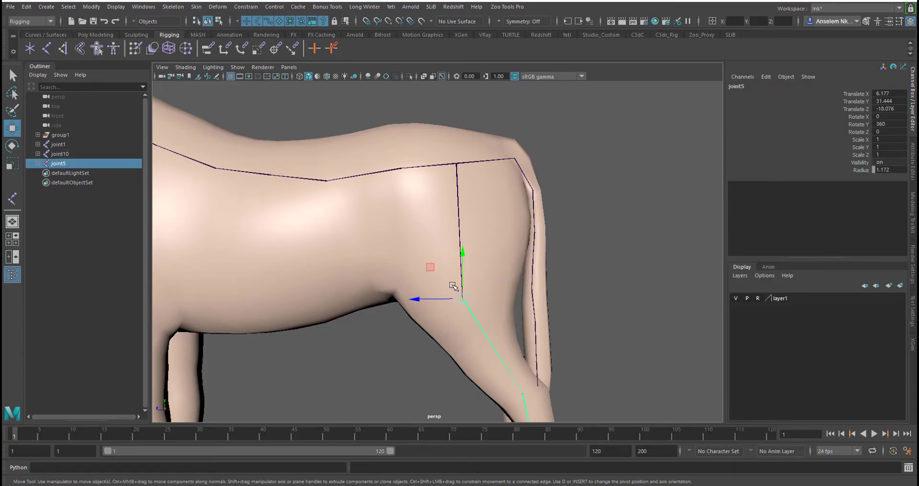
click(455, 234)
Step: Move the detached hind-leg chain's root joint slightly down and back from the branch's end joint
scroll(465, 296, up, 3)
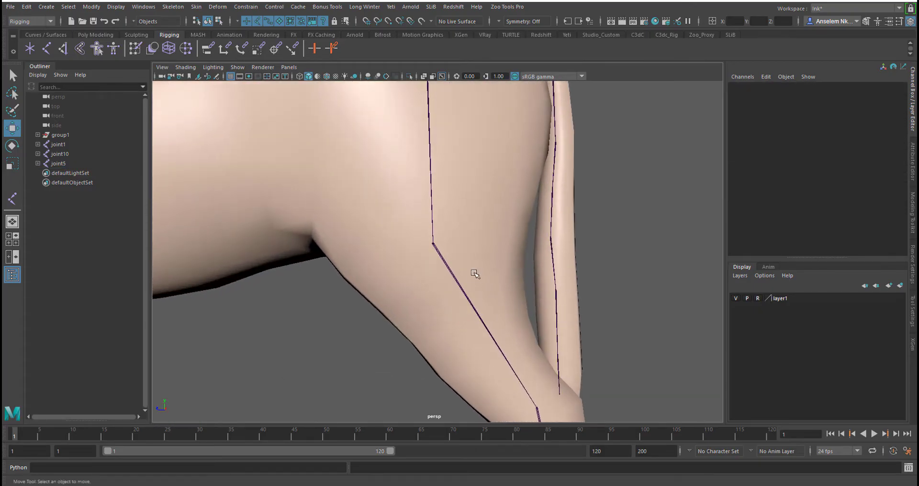
click(435, 244)
middle_drag(402, 211, 408, 223)
click(598, 242)
scroll(575, 266, down, 5)
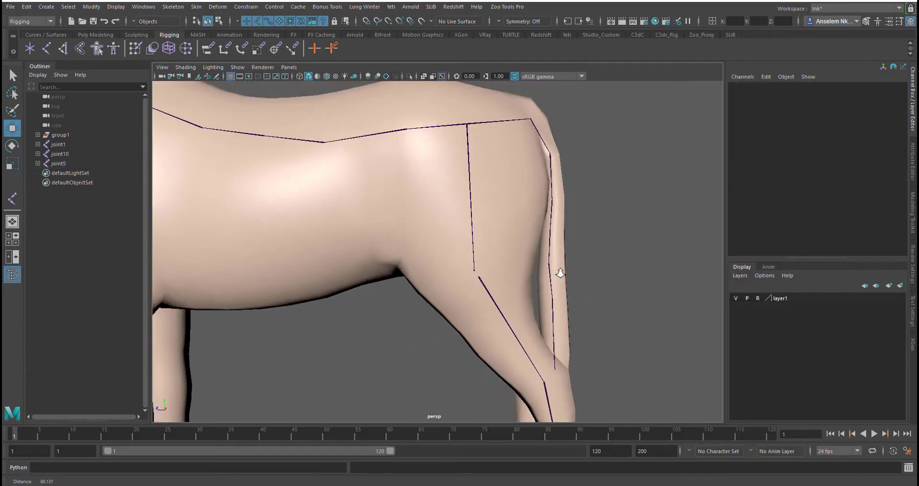
Step: Move the hip branch's end joint up and forward into the upper thigh, and parent the hind-leg chain's root joint to it
click(475, 269)
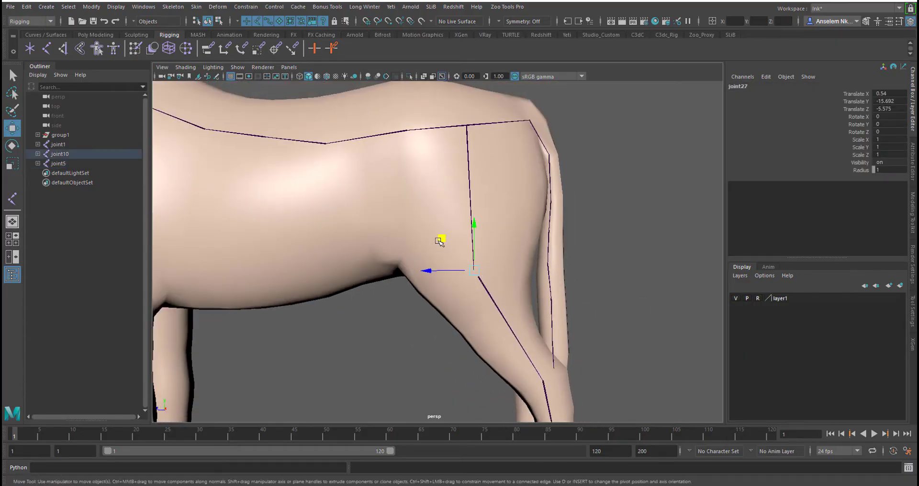
middle_drag(439, 241, 405, 176)
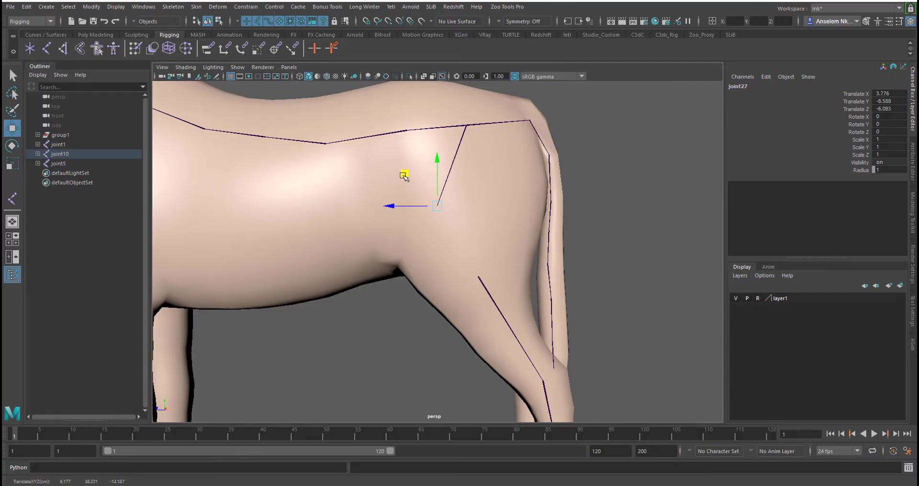
shift+click(480, 281)
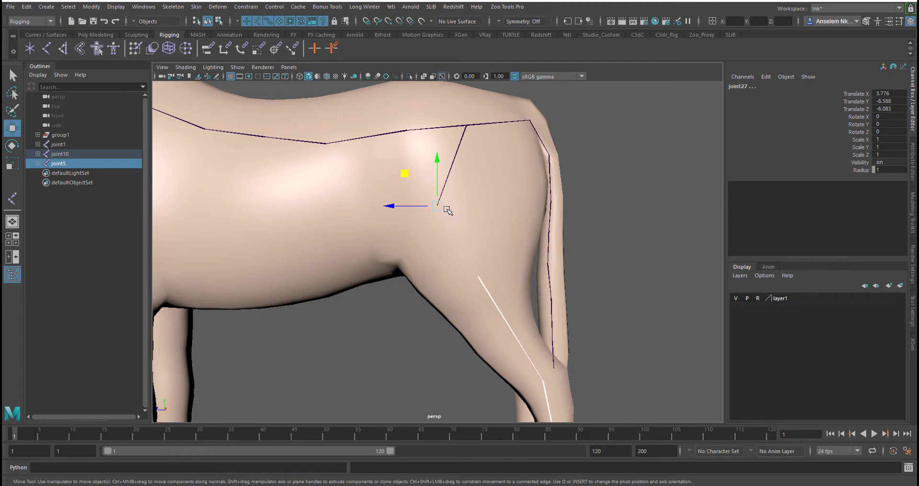
key(p)
mouse_move(540, 274)
alt+mouse_down()
mouse_move(445, 286)
mouse_move(525, 277)
alt+mouse_up()
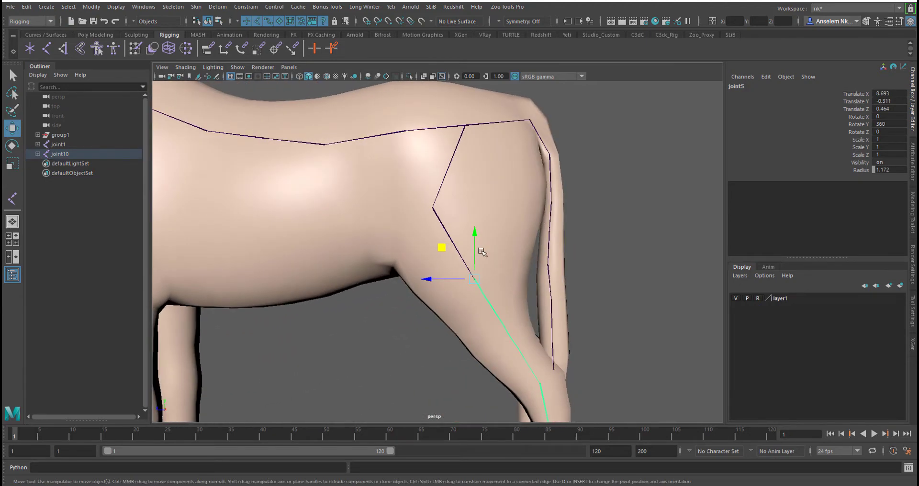
drag(442, 248, 431, 236)
key(ctrl+z)
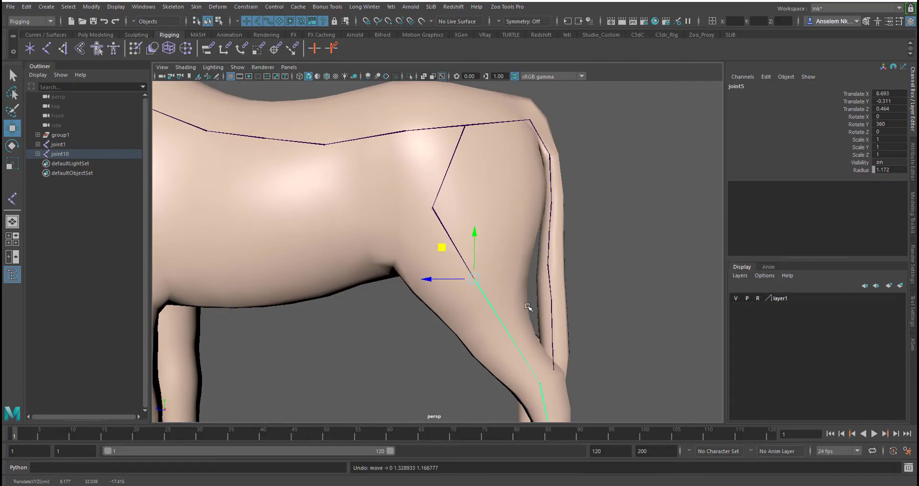
Step: Examine the connected hind leg on the whole horse, and the area between the front-leg chain and the spine
alt+drag(529, 306, 593, 320)
alt+right_drag(593, 320, 441, 273)
alt+drag(440, 272, 449, 295)
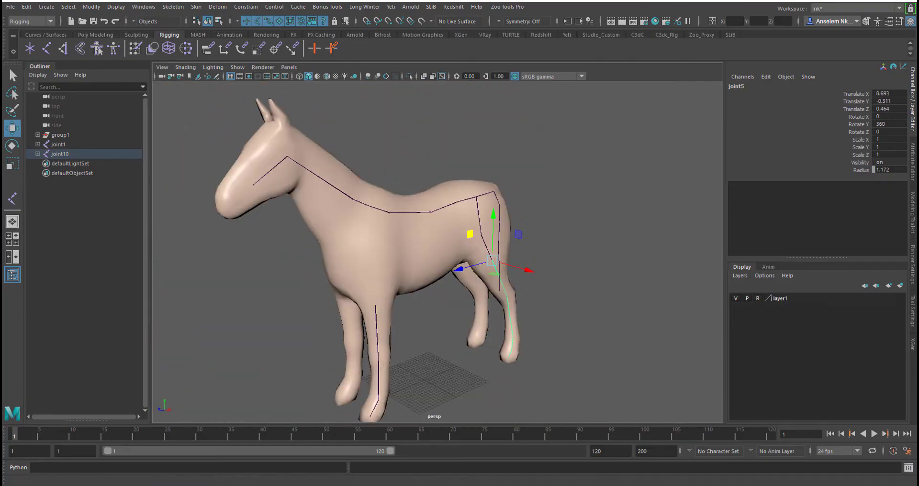
alt+drag(446, 333, 429, 262)
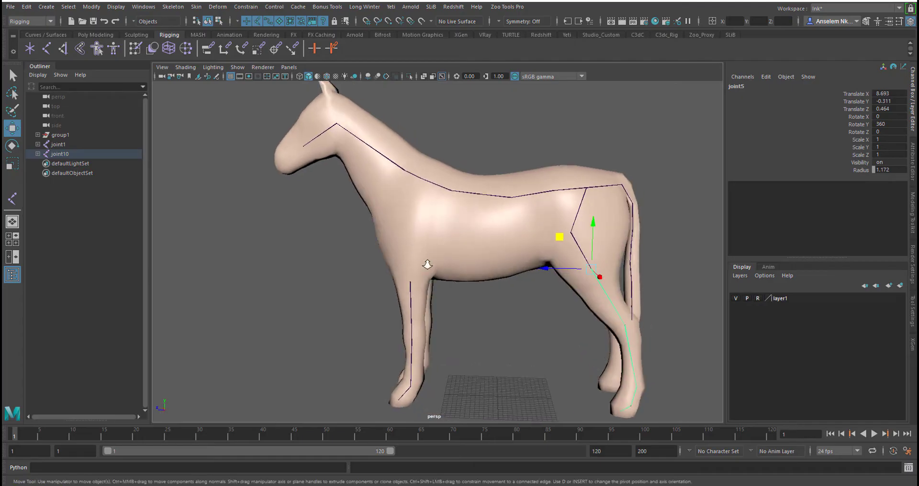
scroll(480, 302, up, 5)
alt+middle_drag(481, 302, 502, 302)
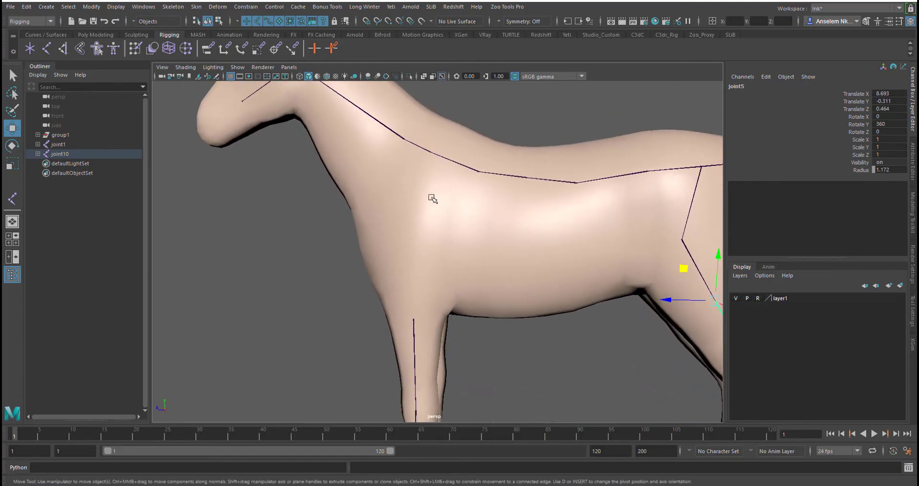
alt+drag(425, 231, 396, 228)
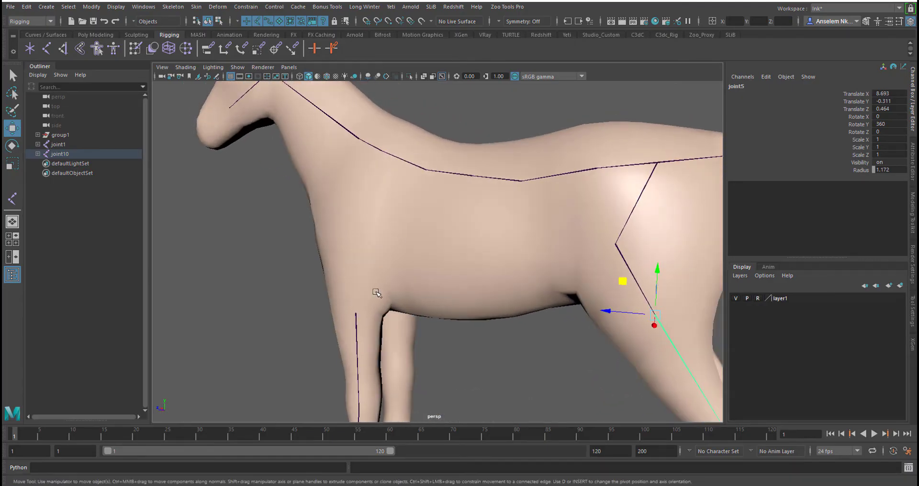
alt+drag(388, 304, 410, 305)
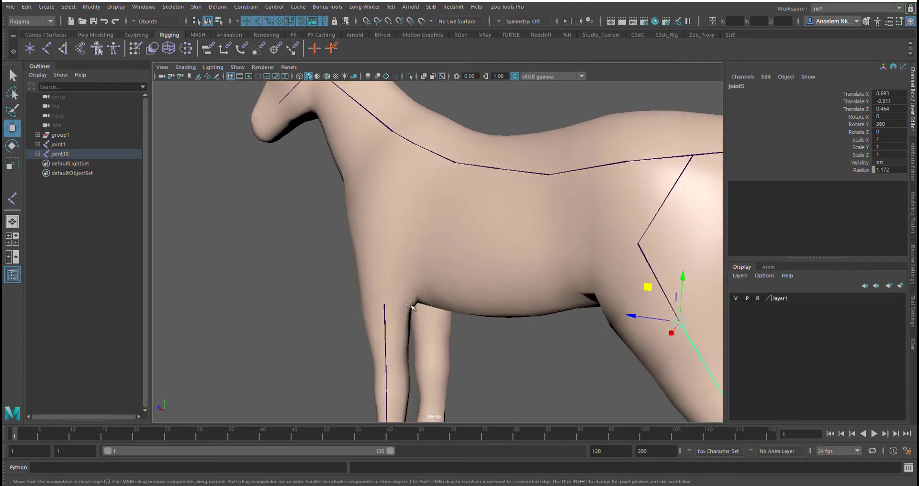
Step: Parent the front-leg chain's root joint to the spine joint above the shoulder
click(385, 308)
mouse_move(462, 262)
alt+mouse_down()
mouse_move(511, 263)
mouse_move(478, 264)
alt+mouse_up()
alt+drag(480, 213, 497, 207)
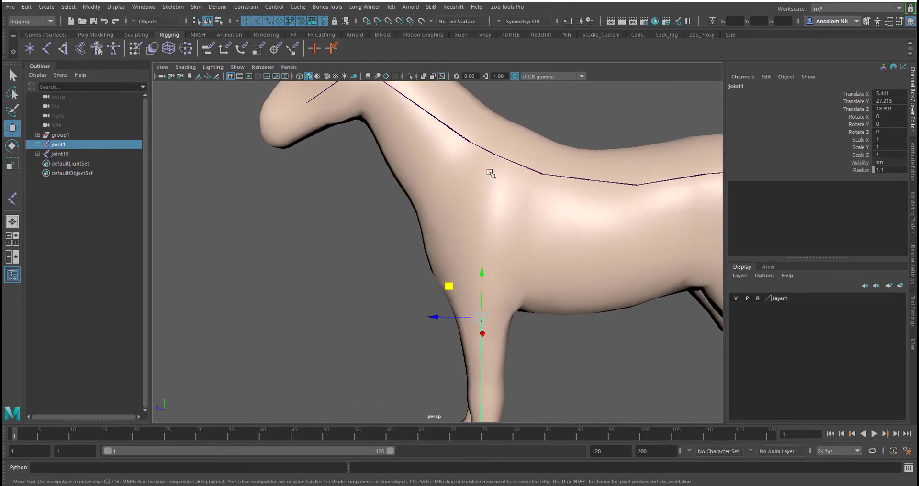
click(540, 175)
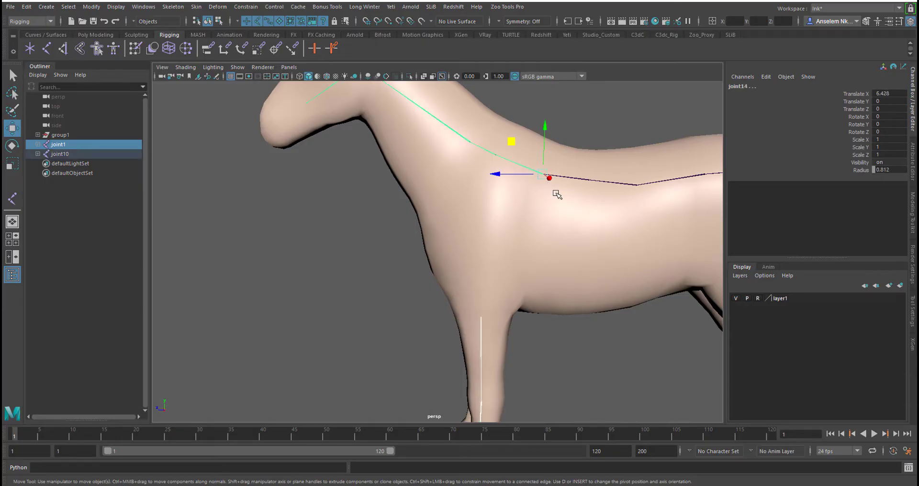
key(p)
alt+drag(557, 354, 543, 348)
click(603, 378)
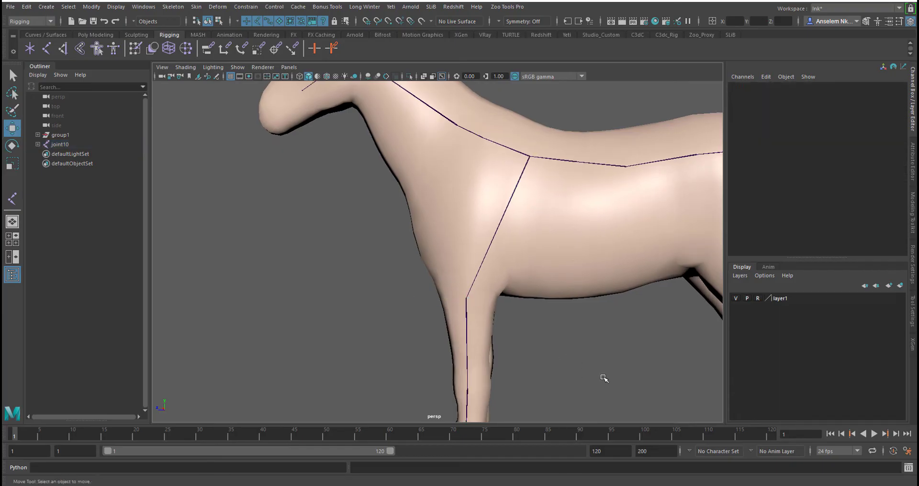
Step: Disconnect the front-leg chain at its root joint, leaving an end joint on the shoulder branch
click(467, 300)
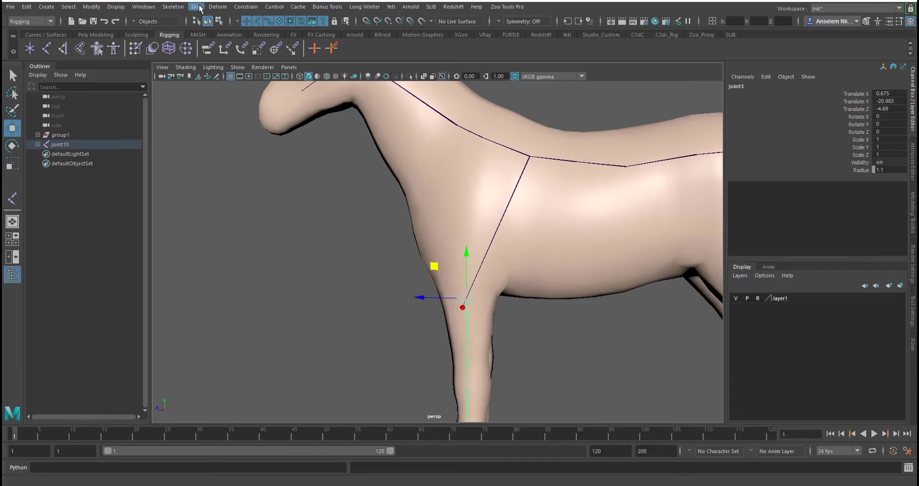
click(196, 7)
mouse_move(178, 5)
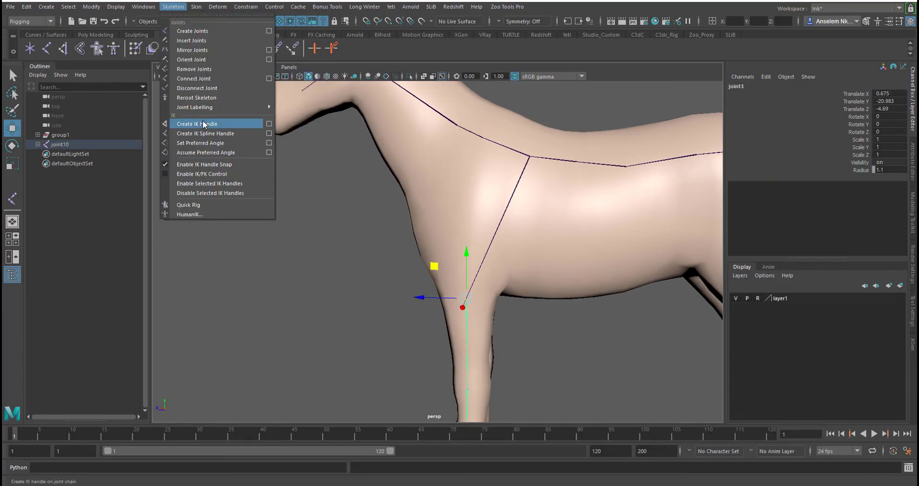
click(198, 88)
click(493, 310)
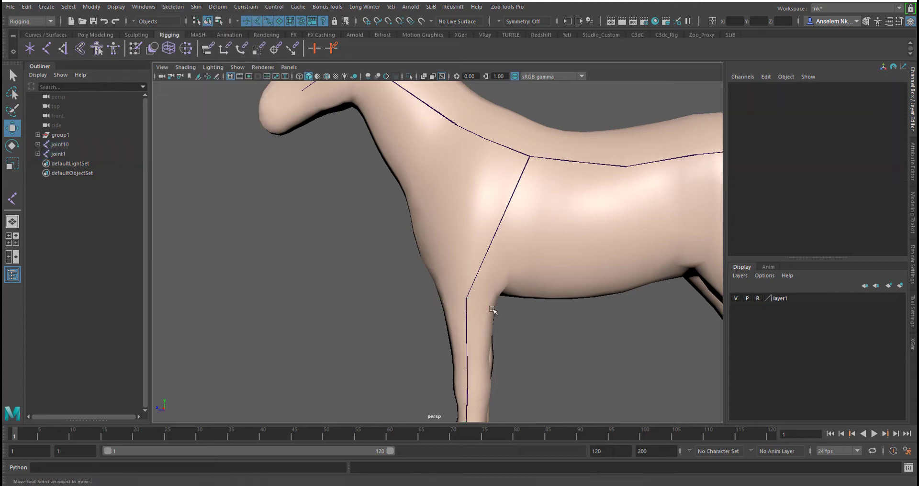
Step: Move the detached front-leg root joint slightly down along Y, and raise the shoulder branch's end joint along Y into the shoulder
click(467, 296)
click(463, 299)
click(467, 298)
drag(466, 283, 463, 303)
click(481, 306)
click(468, 299)
drag(468, 255, 463, 226)
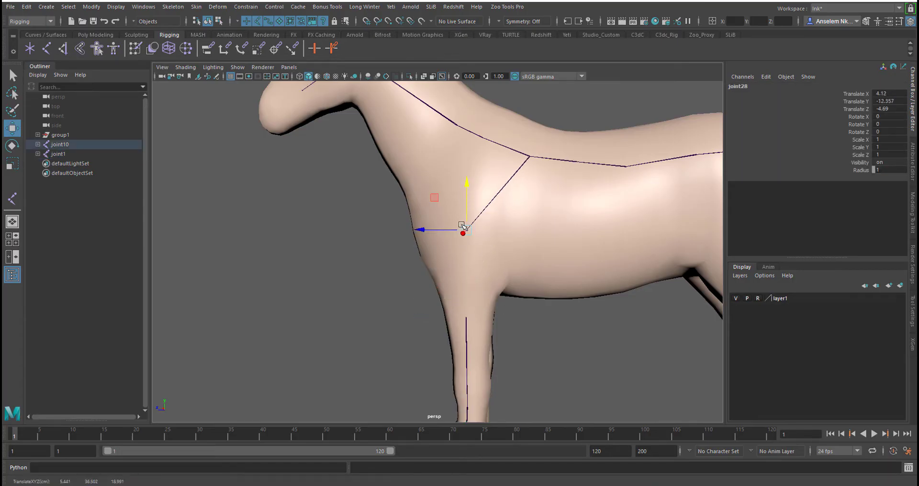
Step: Parent the front-leg chain's root joint to the end joint of the shoulder branch
click(466, 319)
shift+click(467, 230)
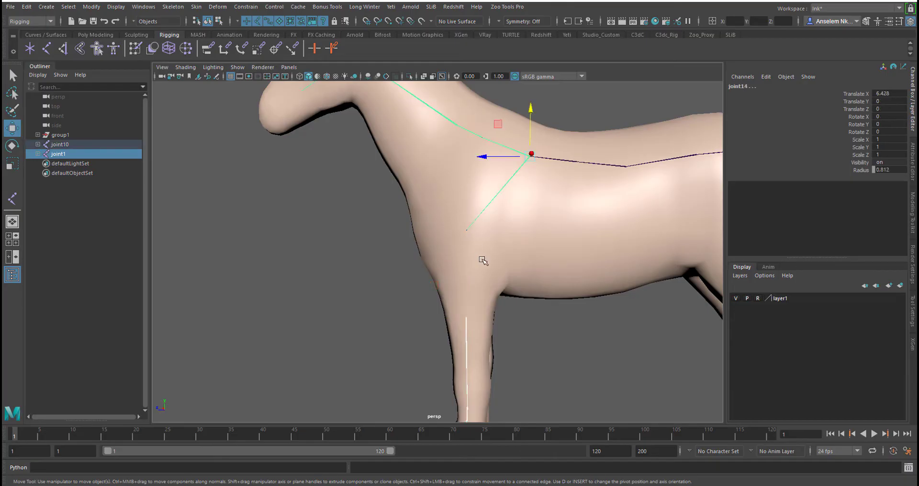
click(467, 319)
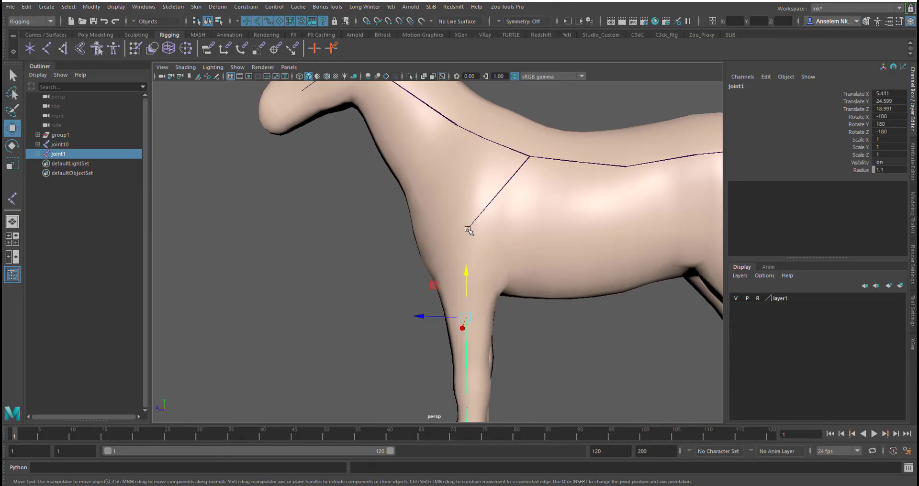
shift+click(465, 229)
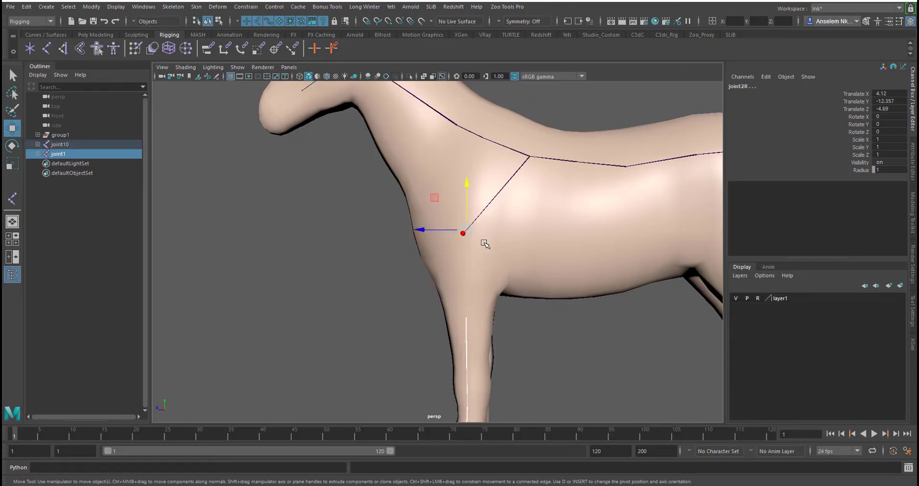
key(p)
Step: Raise the front leg's upper joint below the shoulder along Y
mouse_move(550, 344)
alt+mouse_down()
mouse_move(660, 337)
mouse_move(560, 338)
mouse_move(568, 343)
alt+mouse_up()
click(515, 314)
click(497, 299)
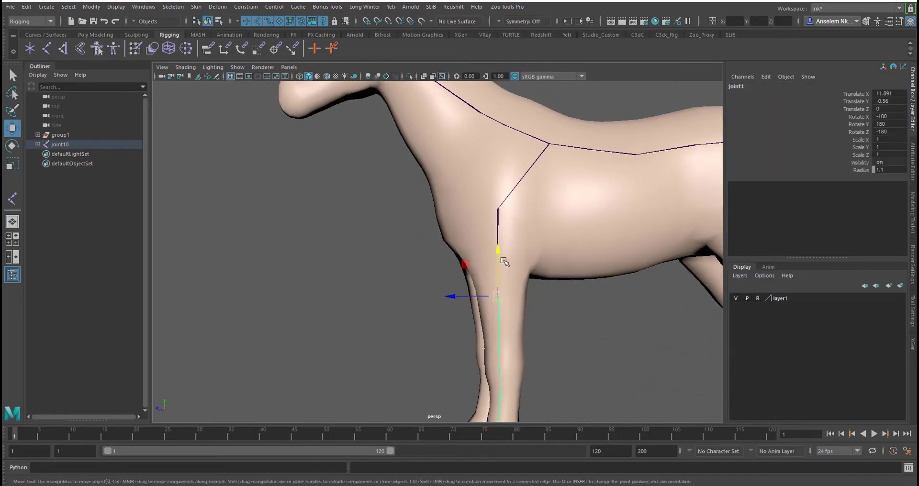
drag(500, 262, 495, 229)
Step: Lower the front leg's knee joint slightly along Y and adjust the fetlock joint above the hoof
alt+middle_drag(496, 229, 523, 211)
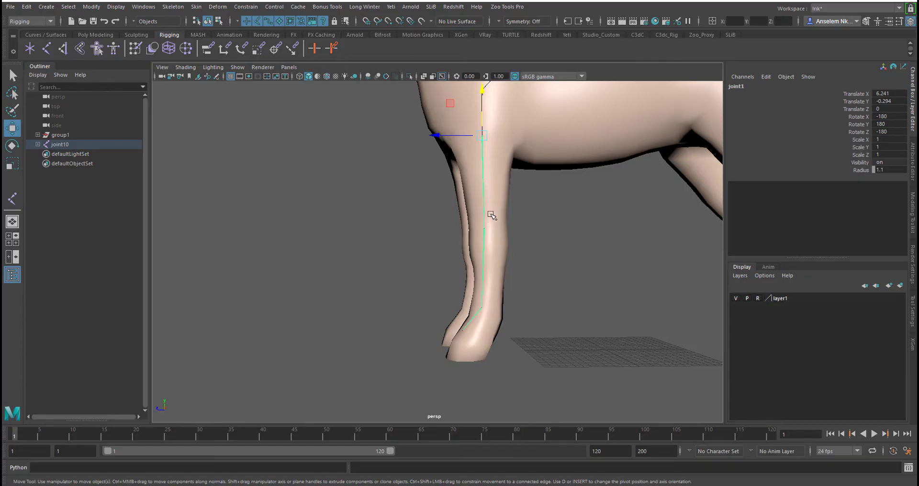
click(516, 228)
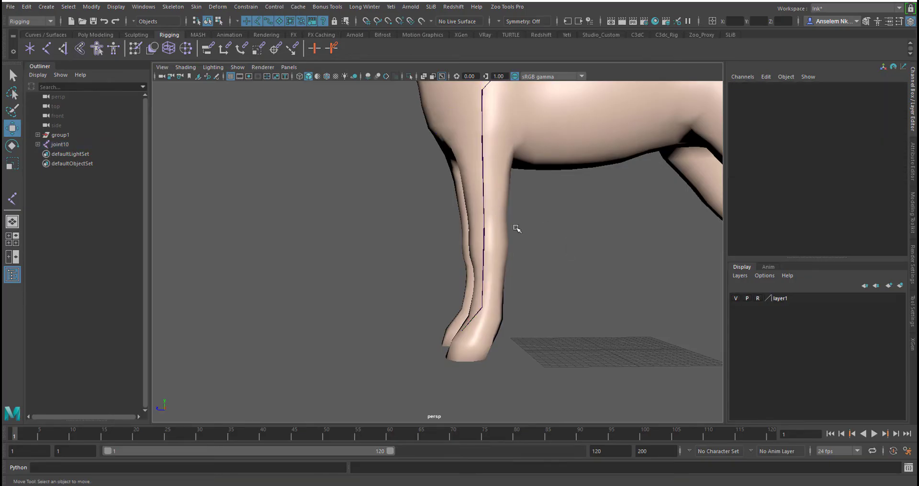
click(485, 232)
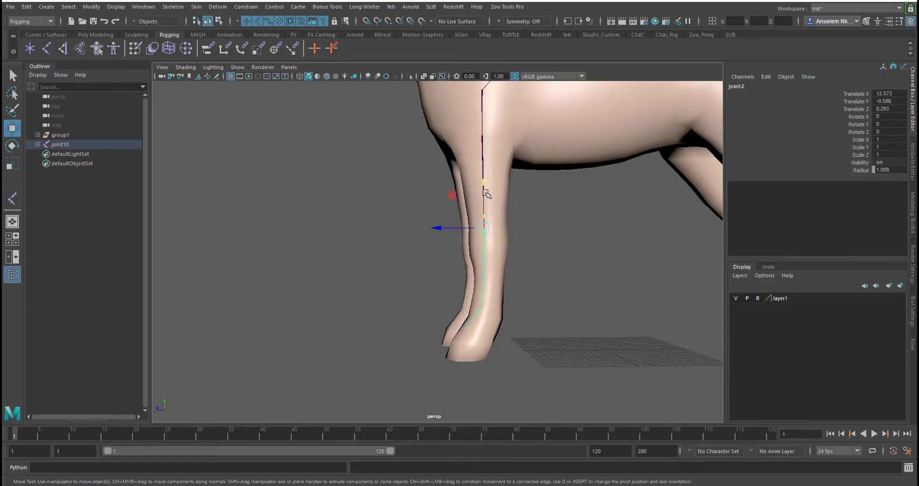
drag(486, 193, 485, 210)
click(482, 325)
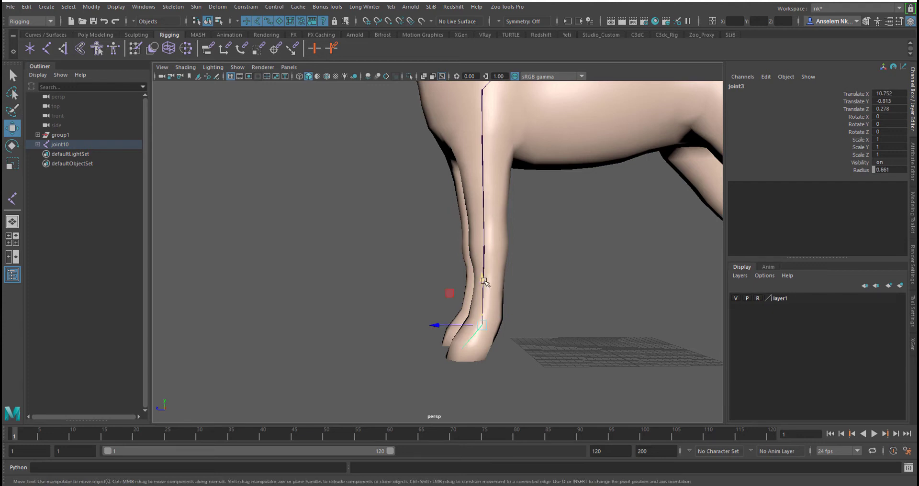
drag(485, 281, 448, 351)
click(464, 350)
Step: Mirror the front-leg chain from its shoulder joint across the YZ plane using the Behavior function
alt+right_drag(529, 247, 400, 211)
alt+drag(399, 211, 530, 242)
alt+right_drag(530, 242, 632, 320)
alt+drag(632, 320, 556, 295)
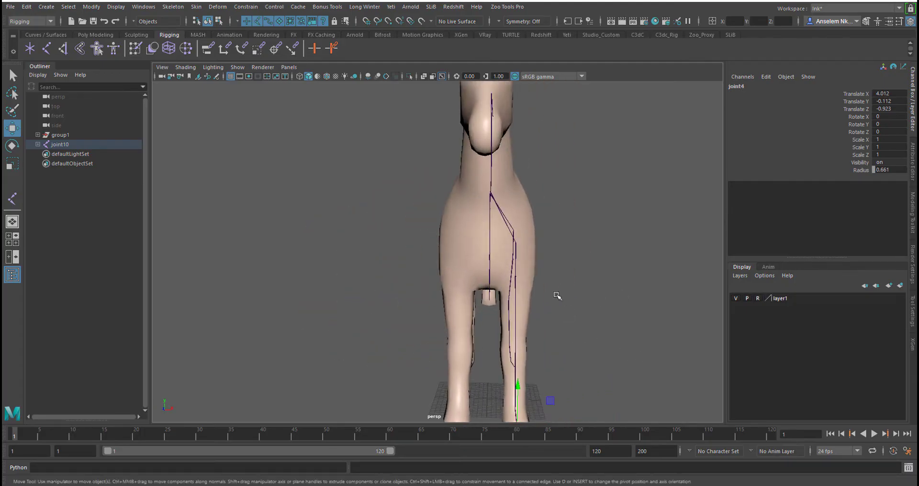
click(515, 249)
mouse_move(608, 273)
alt+mouse_down()
mouse_move(558, 286)
mouse_move(361, 298)
mouse_move(242, 287)
mouse_move(367, 302)
mouse_move(605, 288)
alt+mouse_up()
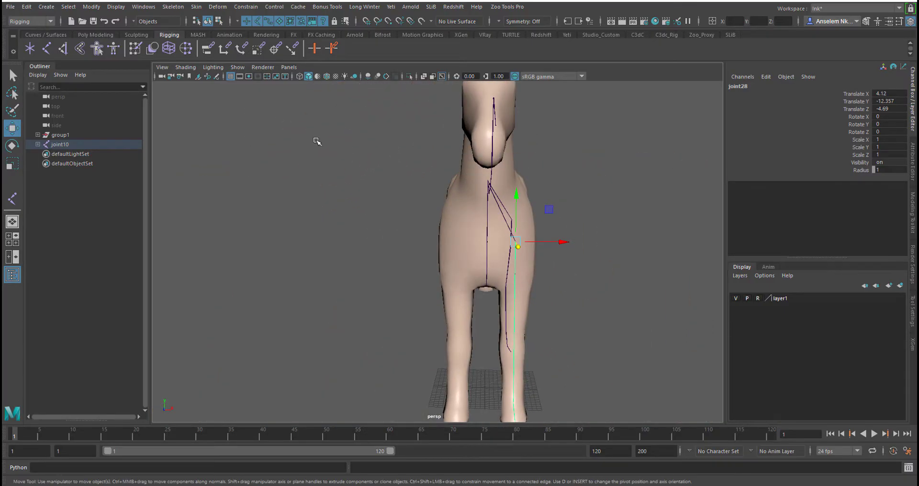
click(173, 7)
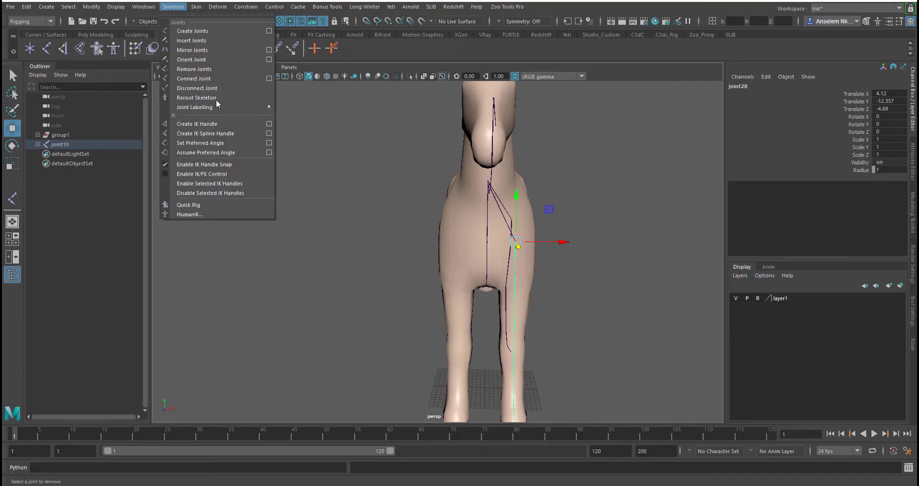
click(269, 49)
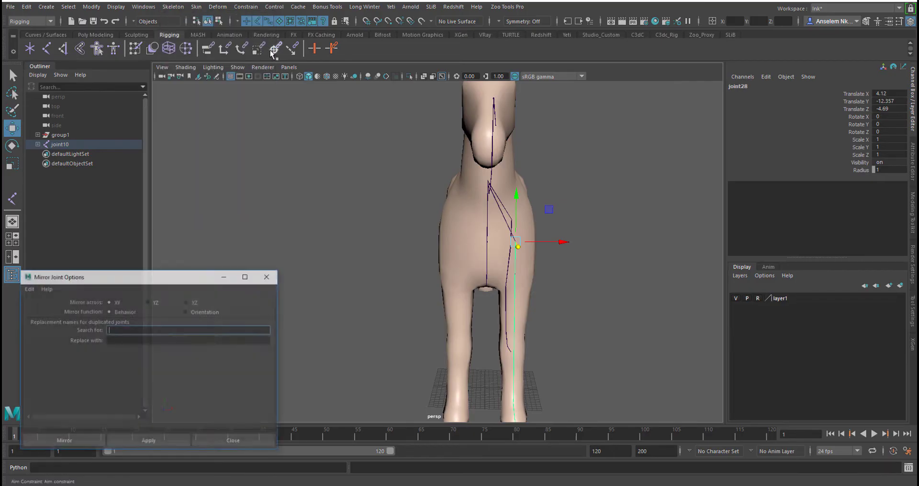
drag(154, 282, 442, 158)
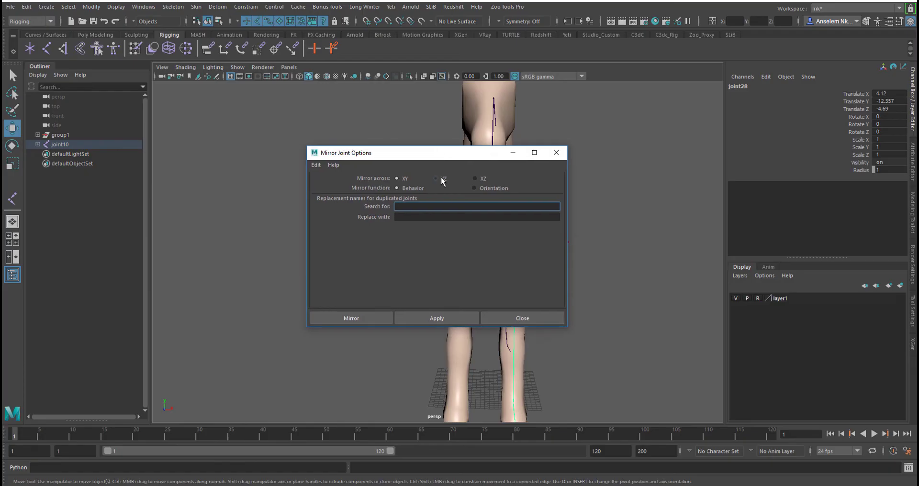
click(439, 321)
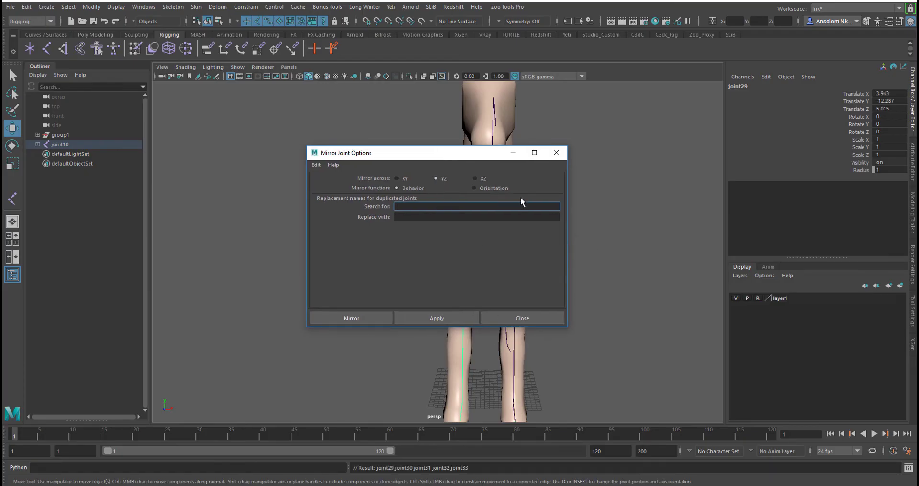
Step: Mirror the hind-leg chain from its hip joint across the YZ plane with the same Behavior setting
drag(474, 159, 162, 193)
alt+drag(634, 270, 620, 284)
click(614, 301)
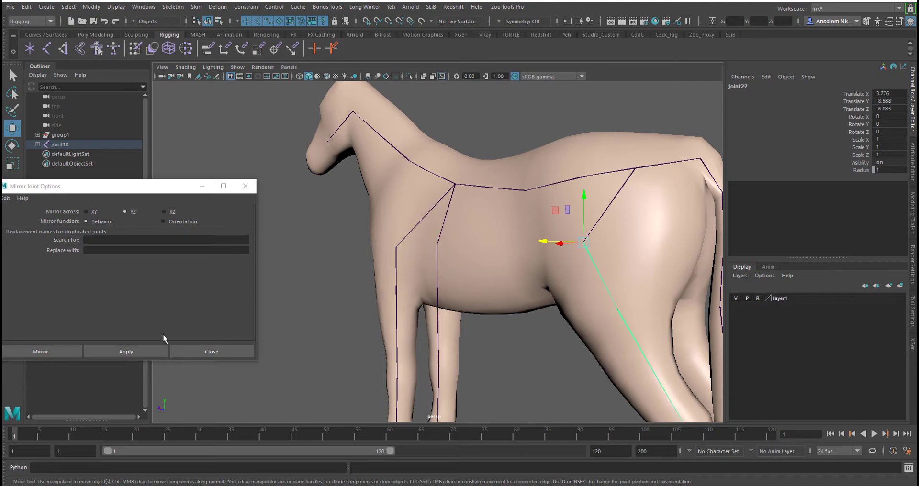
click(148, 351)
Step: Move the head joint slightly up and forward, and shift the muzzle end joint forward and down
alt+drag(335, 248, 746, 254)
alt+middle_drag(413, 234, 573, 285)
alt+drag(496, 255, 387, 242)
alt+right_drag(415, 238, 495, 285)
alt+middle_drag(494, 285, 590, 302)
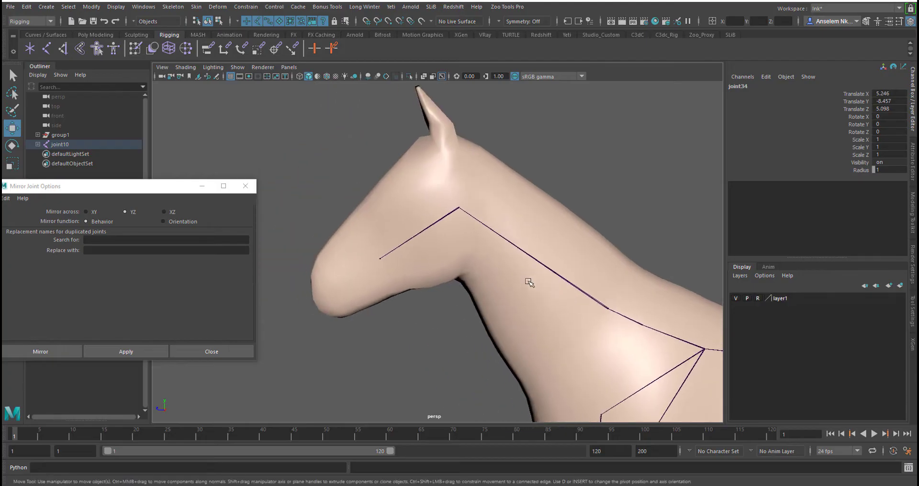
click(458, 208)
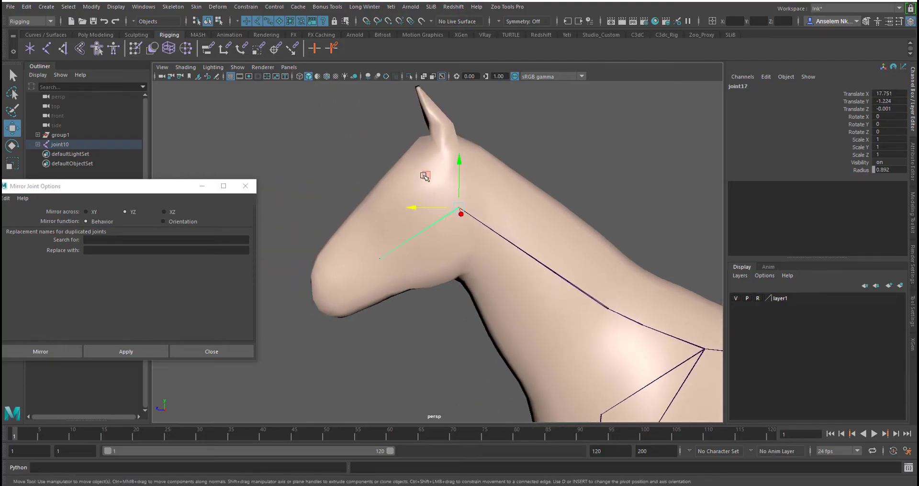
drag(424, 175, 413, 159)
click(409, 260)
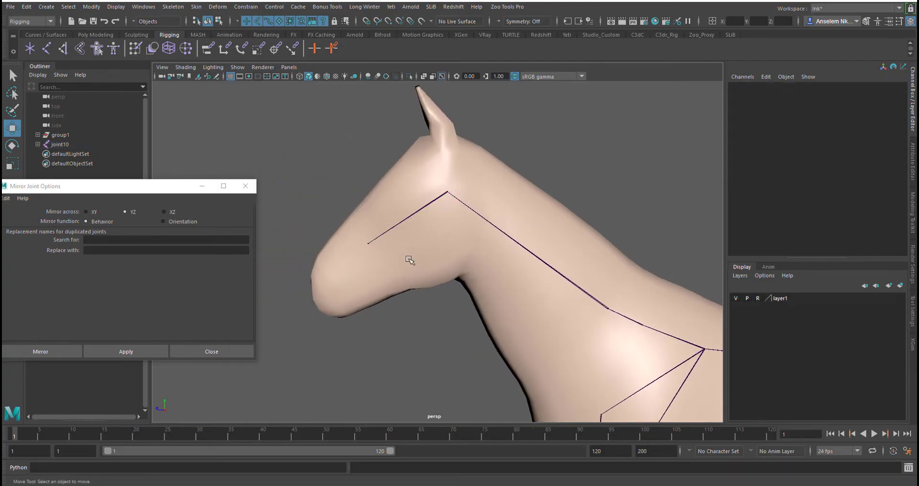
click(370, 243)
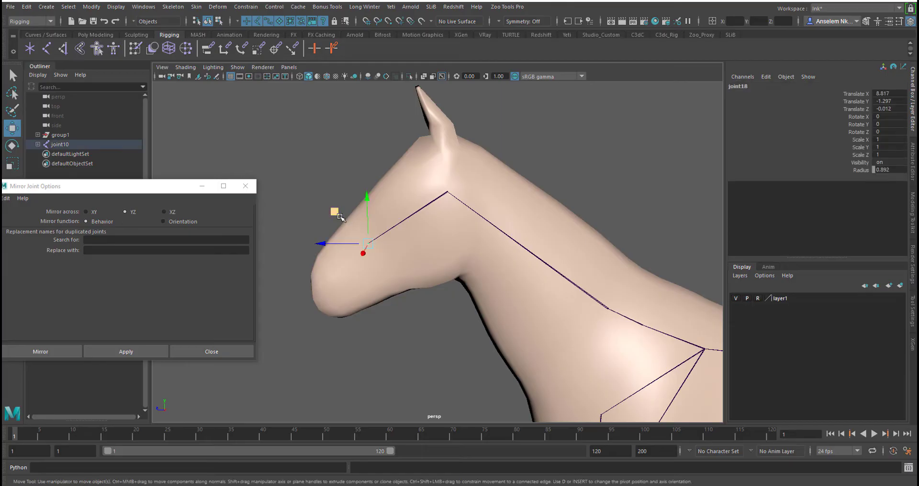
middle_drag(340, 218, 327, 234)
alt+drag(327, 235, 529, 175)
alt+middle_drag(529, 174, 518, 289)
alt+right_drag(518, 289, 596, 283)
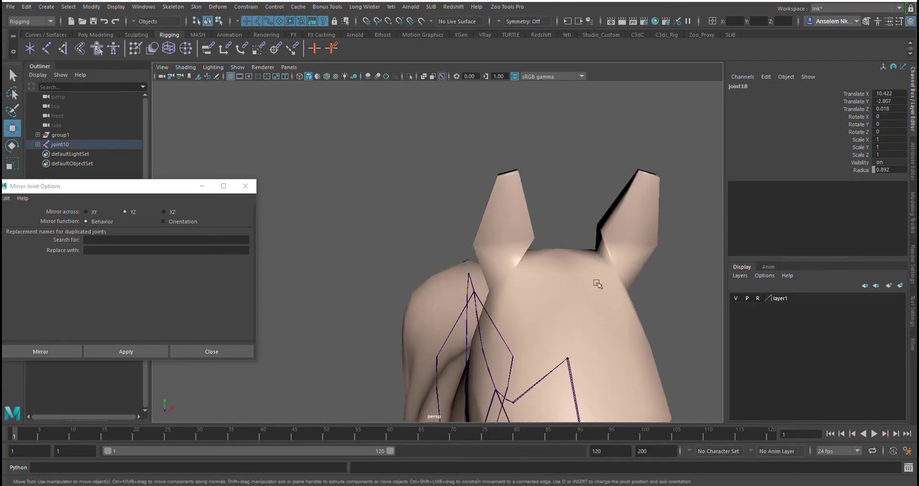
click(642, 231)
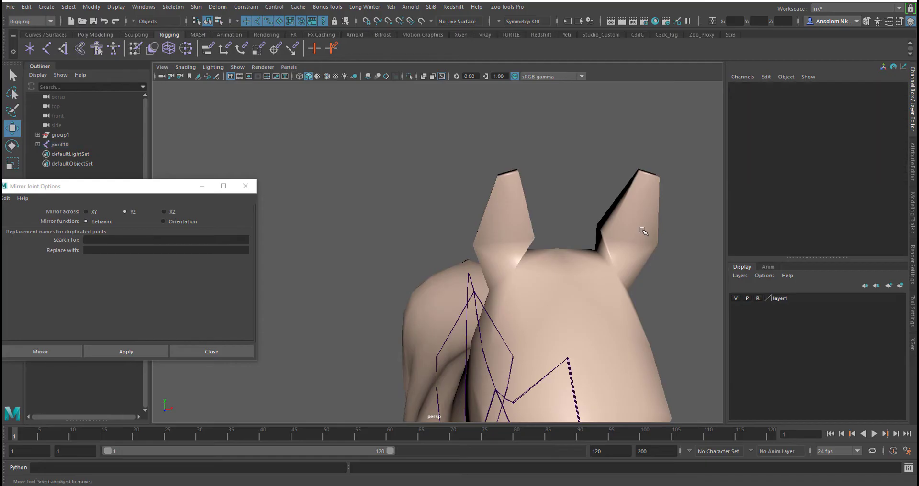
click(790, 298)
right_click(788, 300)
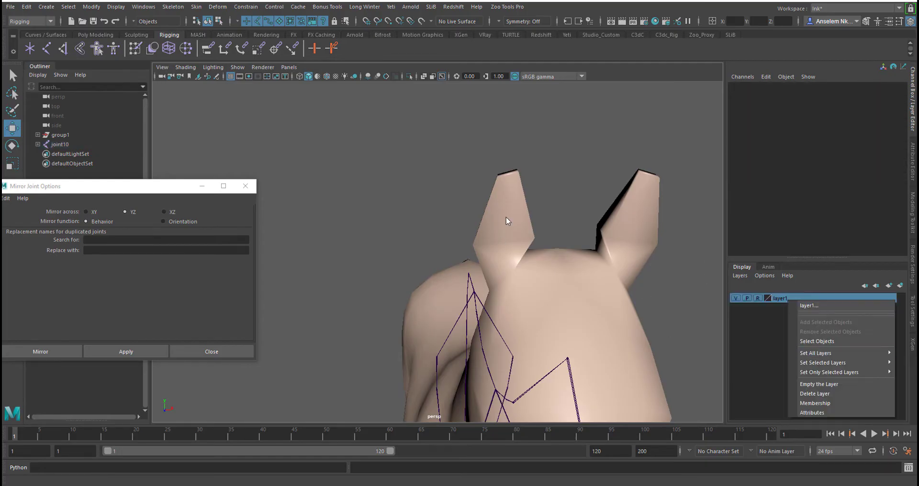
click(802, 341)
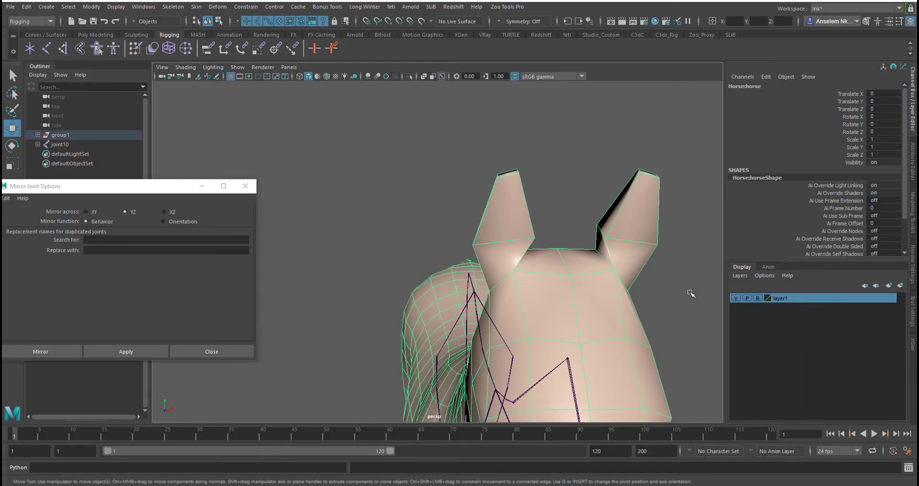
right_click(793, 299)
click(802, 328)
click(661, 311)
Step: Select the skeleton's root joint at the hips, turn off reference display for layer1, and add the horse mesh to the selection
alt+drag(660, 348, 597, 348)
alt+right_drag(552, 359, 498, 334)
alt+middle_drag(498, 334, 469, 274)
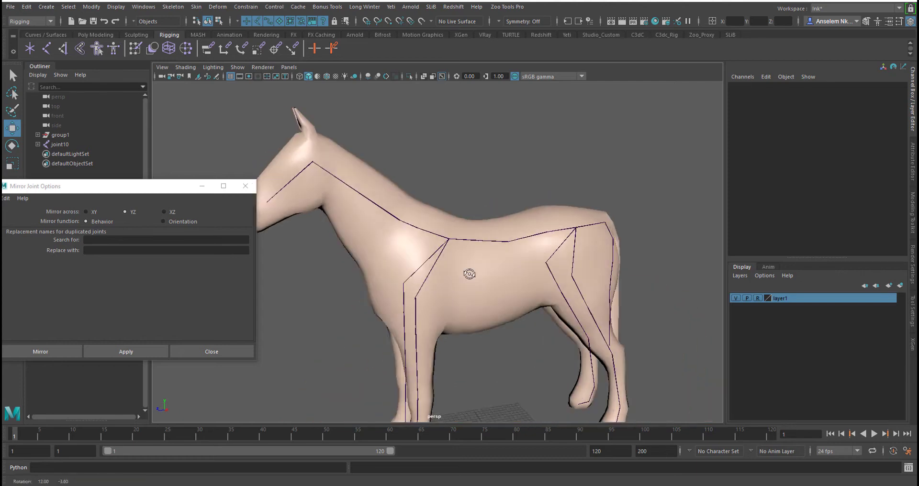
alt+drag(469, 274, 514, 260)
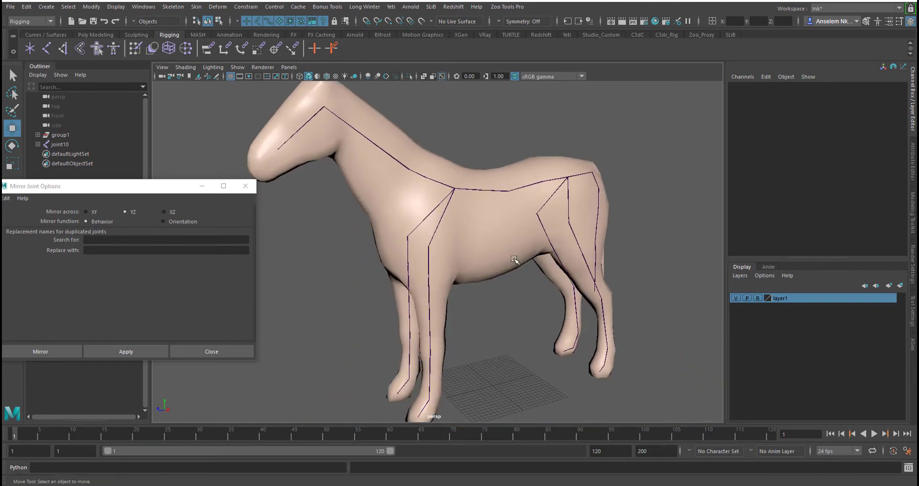
click(569, 178)
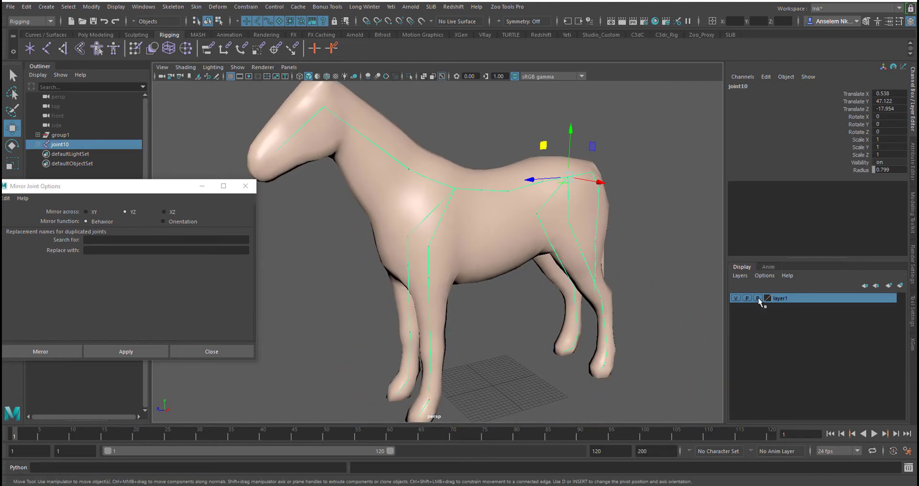
click(476, 231)
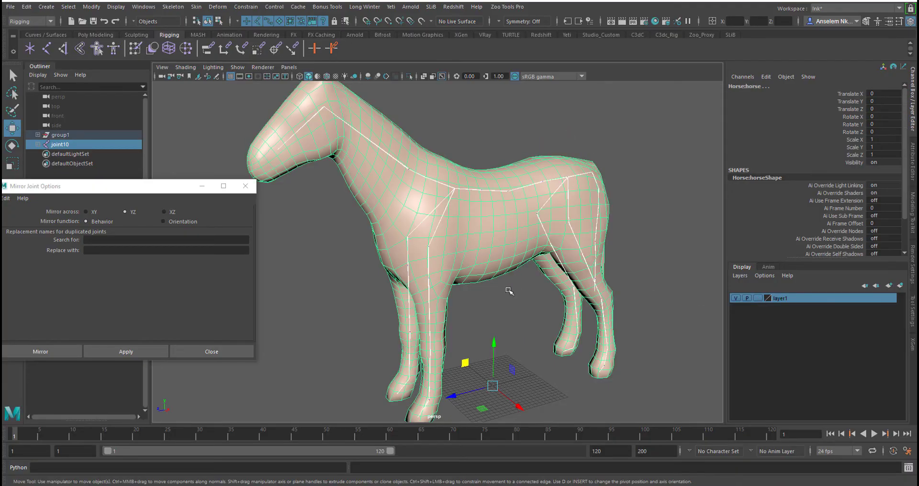
alt+drag(509, 287, 544, 332)
scroll(544, 333, down, 2)
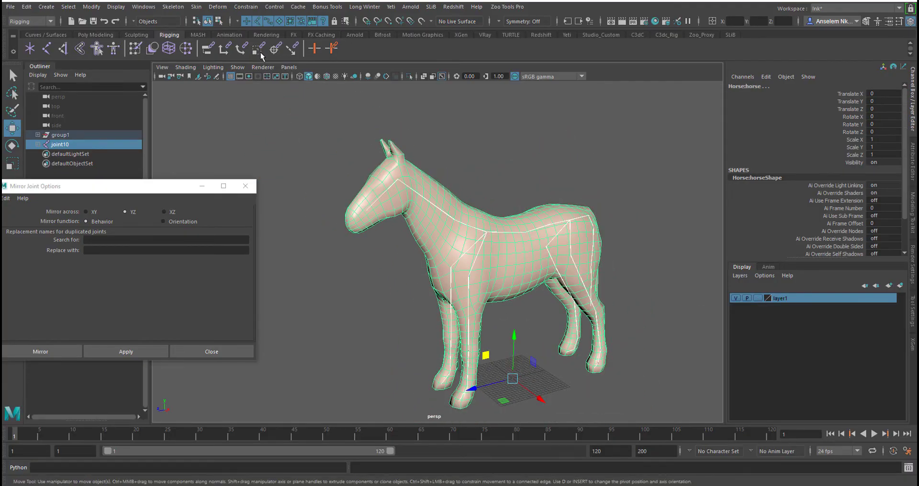
Step: Bind the horse mesh to the joint hierarchy with Closest distance binding, Classic linear skinning, 5 max influences and a 4.0 dropoff rate
click(245, 186)
click(196, 7)
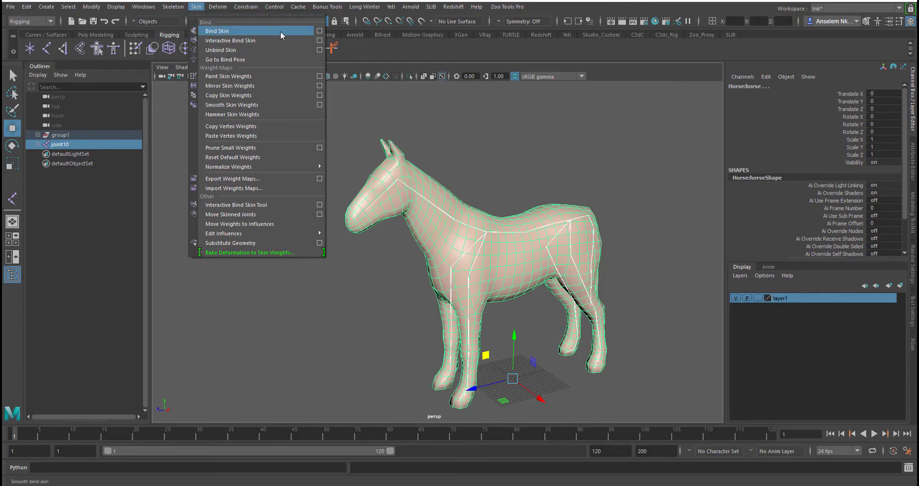
click(319, 30)
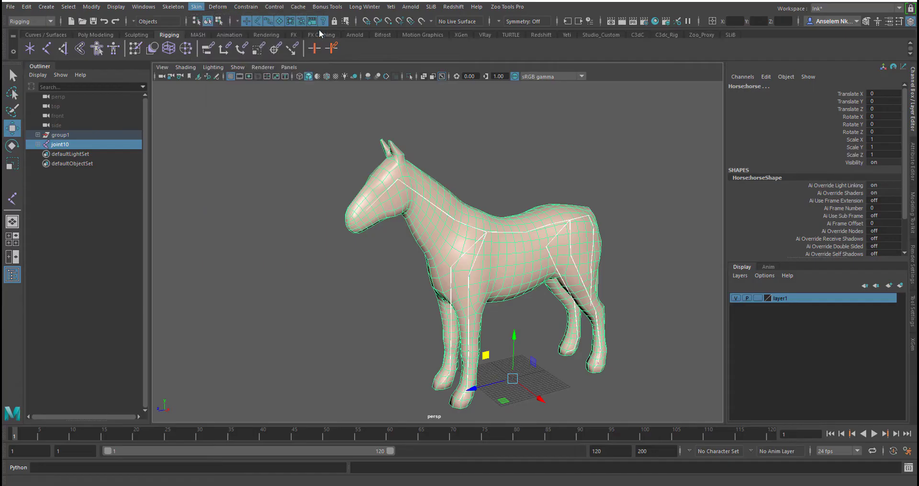
drag(147, 188, 281, 123)
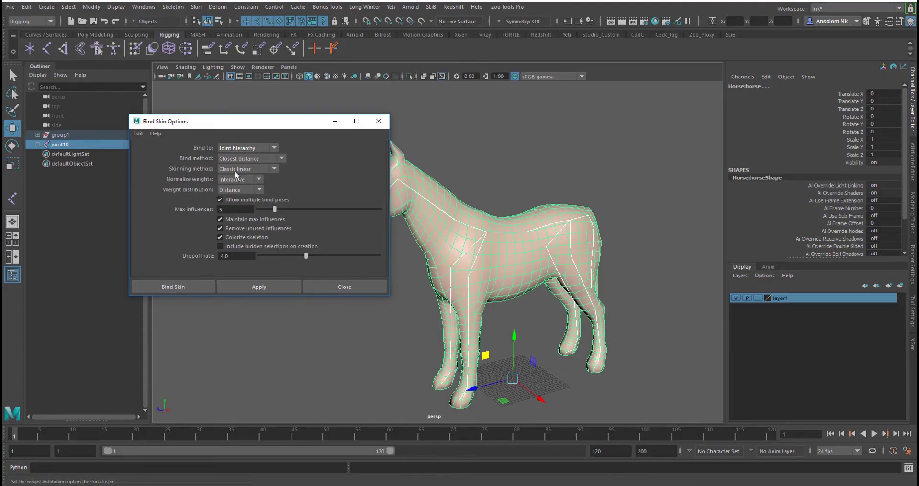
click(242, 159)
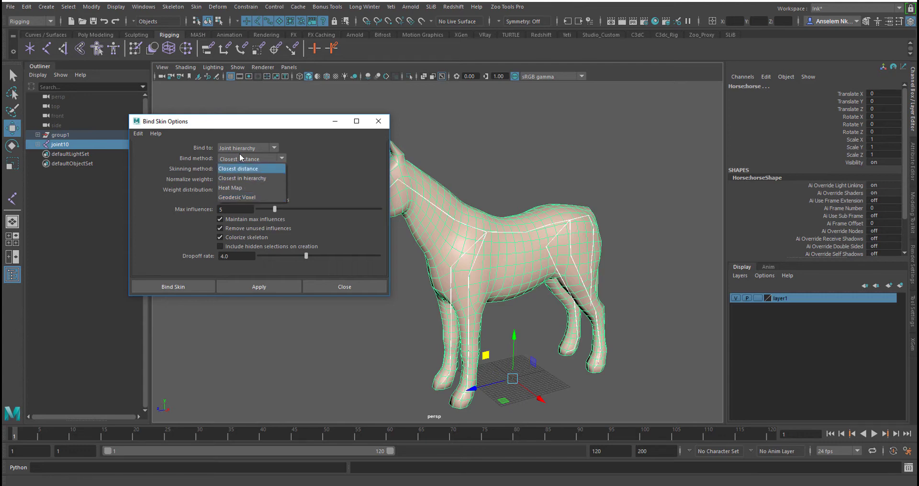
click(323, 159)
click(248, 169)
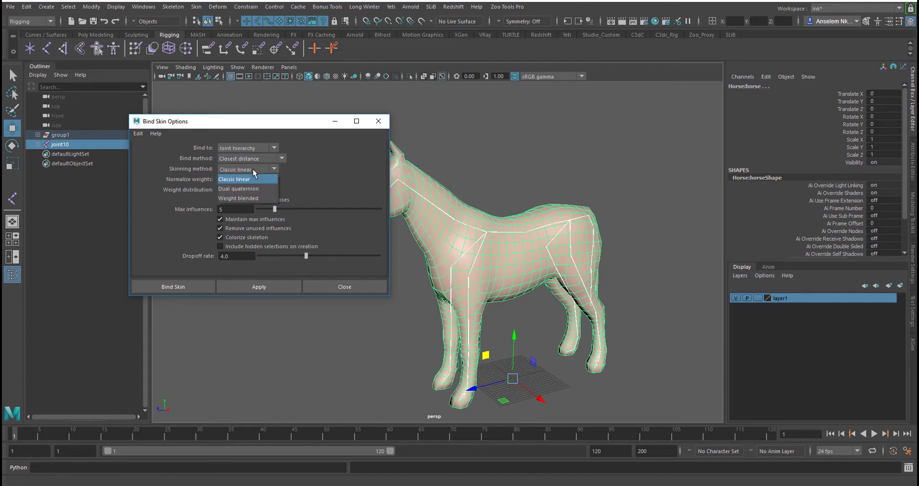
click(318, 189)
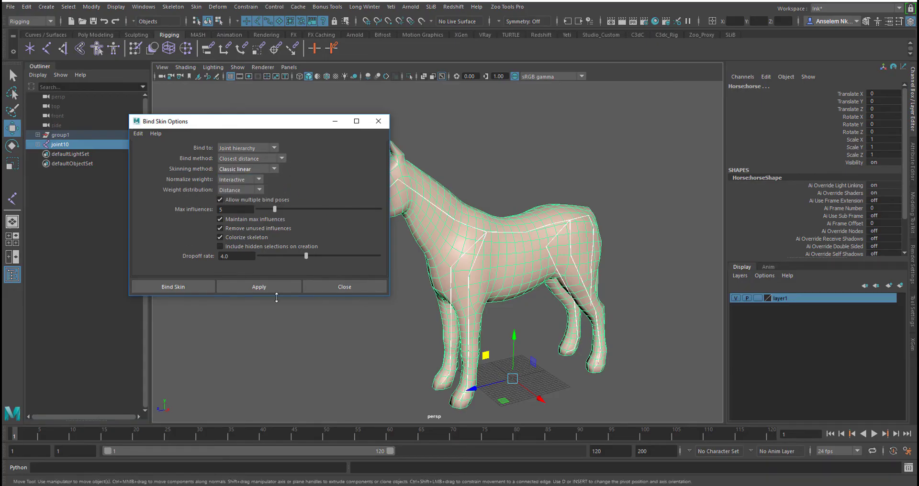
click(246, 287)
click(342, 286)
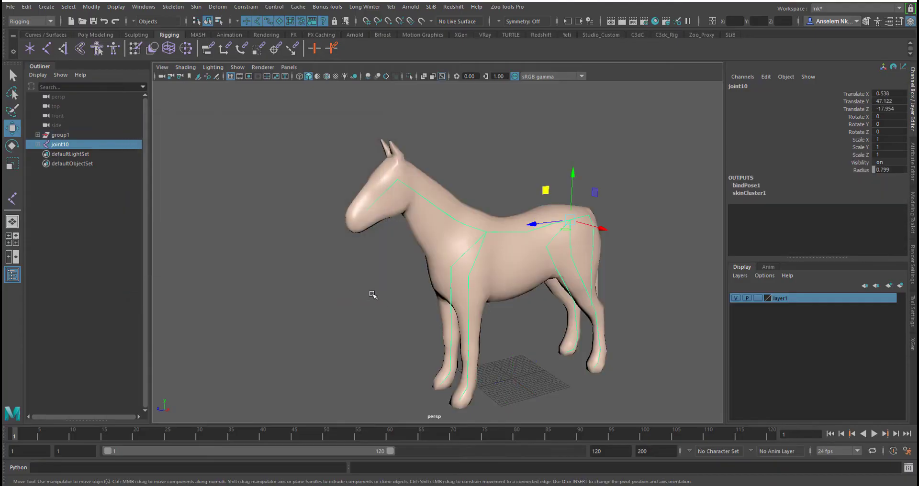
Step: Test the skin deformation by rotating the front leg's knee joint, and undo the rotation
alt+drag(343, 293, 294, 278)
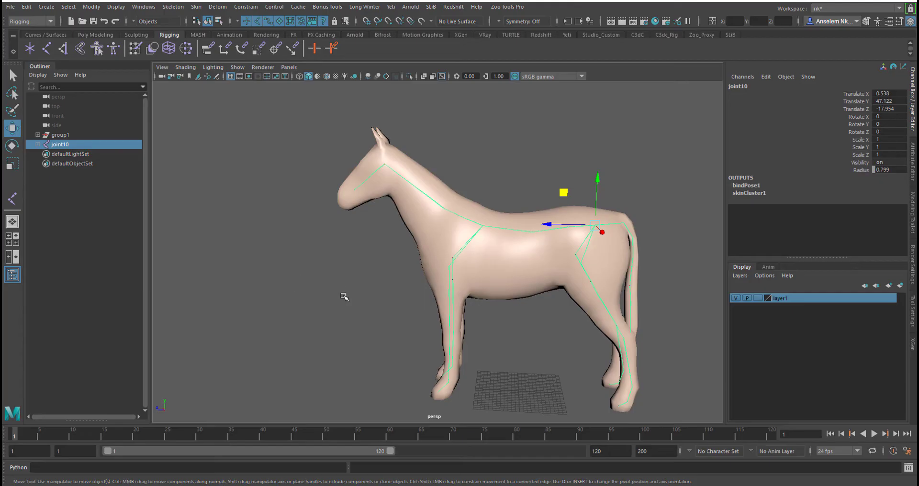
click(366, 332)
scroll(550, 260, up, 5)
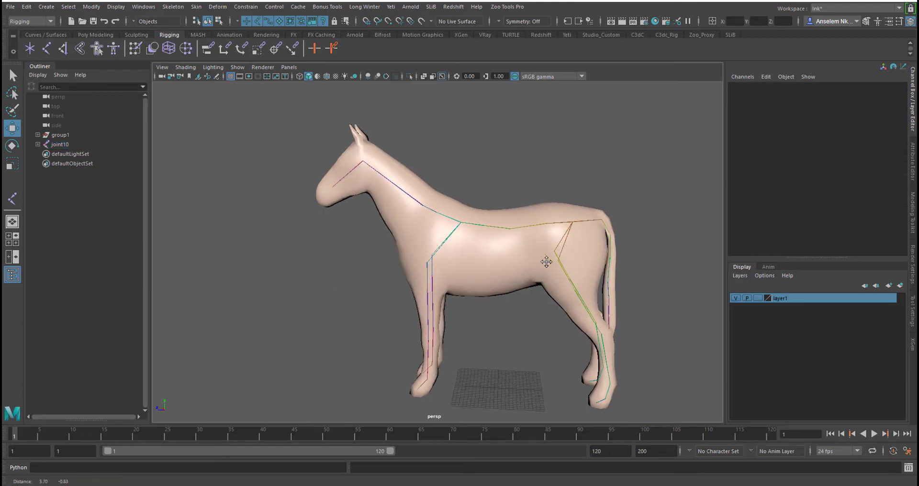
click(603, 214)
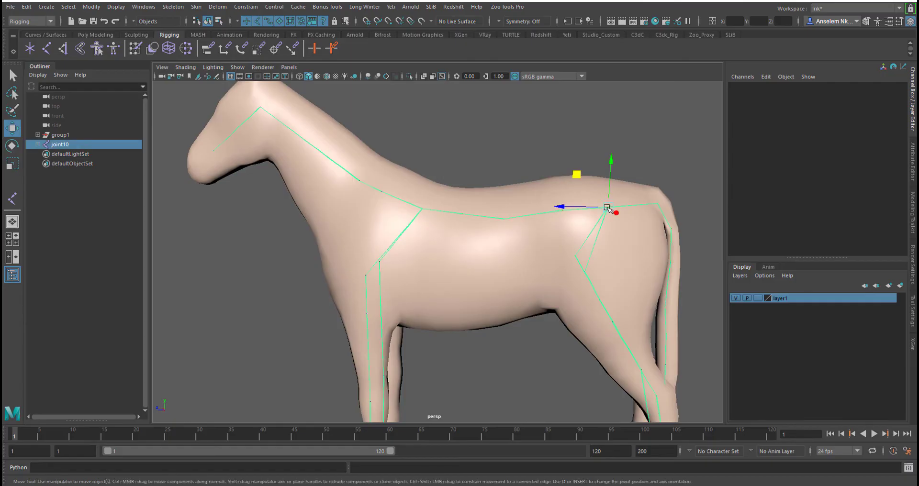
alt+drag(523, 261, 476, 299)
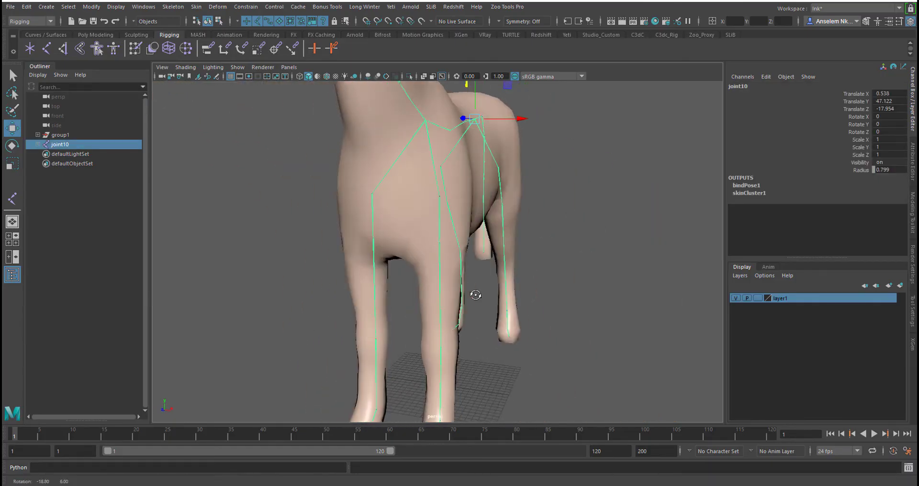
click(445, 361)
alt+drag(455, 364, 482, 332)
key(e)
drag(452, 292, 400, 273)
key(ctrl+z)
Step: Test-rotate the upper tail joint (joint21) about -7.6° around Z, and undo the rotation
alt+middle_drag(510, 318, 543, 341)
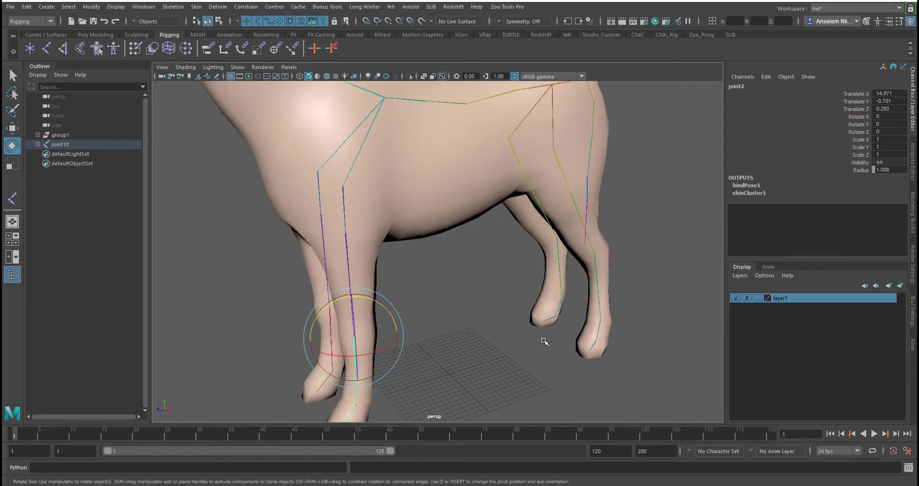
alt+drag(544, 340, 593, 351)
alt+middle_drag(593, 351, 586, 337)
alt+right_drag(586, 337, 509, 312)
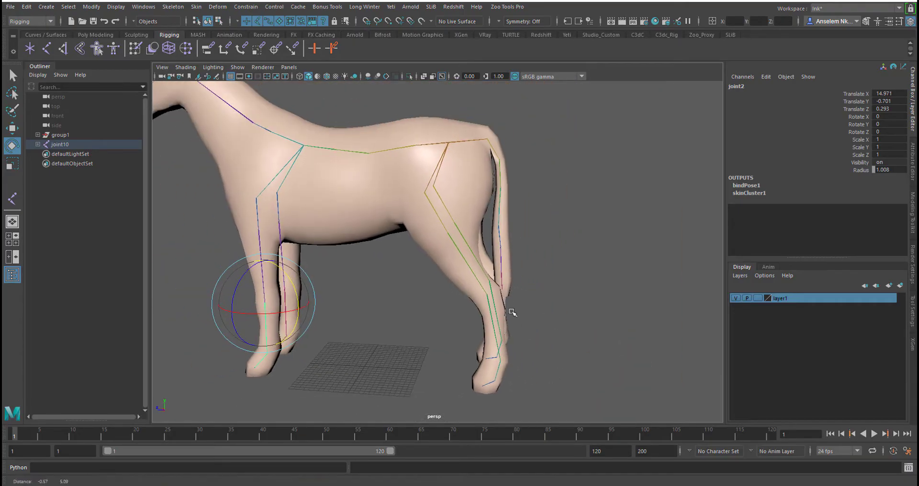
click(500, 200)
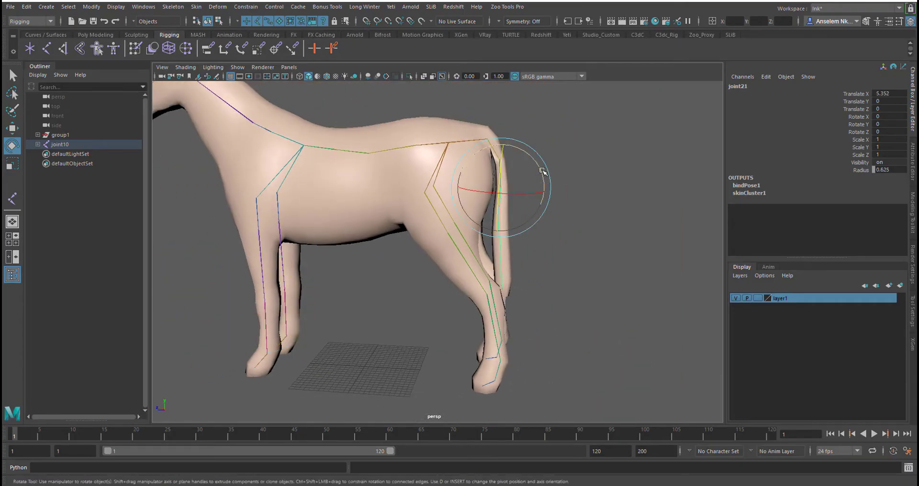
drag(552, 174, 532, 174)
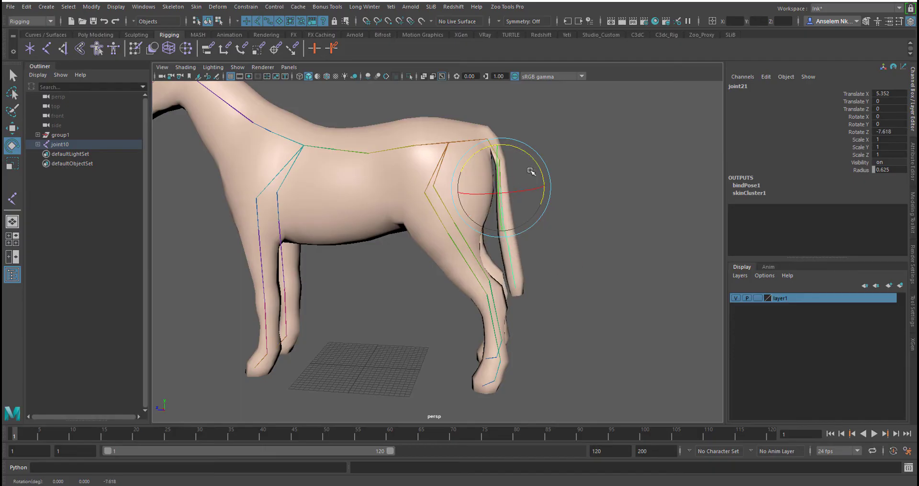
key(ctrl+z)
Step: Test-rotate the neck joint (joint16) about -26.7° around Z to lower the head, and undo the rotation
alt+drag(587, 342, 471, 323)
alt+middle_drag(471, 323, 483, 354)
alt+right_drag(484, 354, 531, 369)
alt+middle_drag(531, 369, 463, 291)
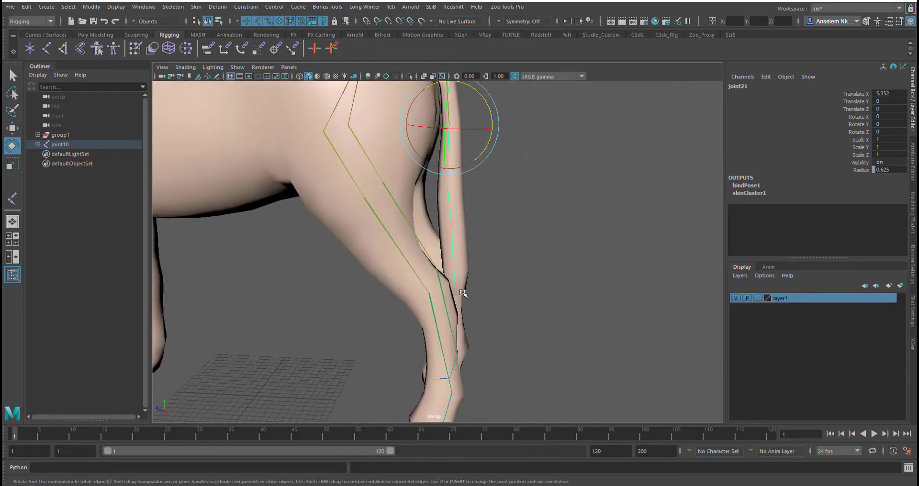
alt+drag(453, 300, 505, 313)
alt+middle_drag(505, 313, 652, 343)
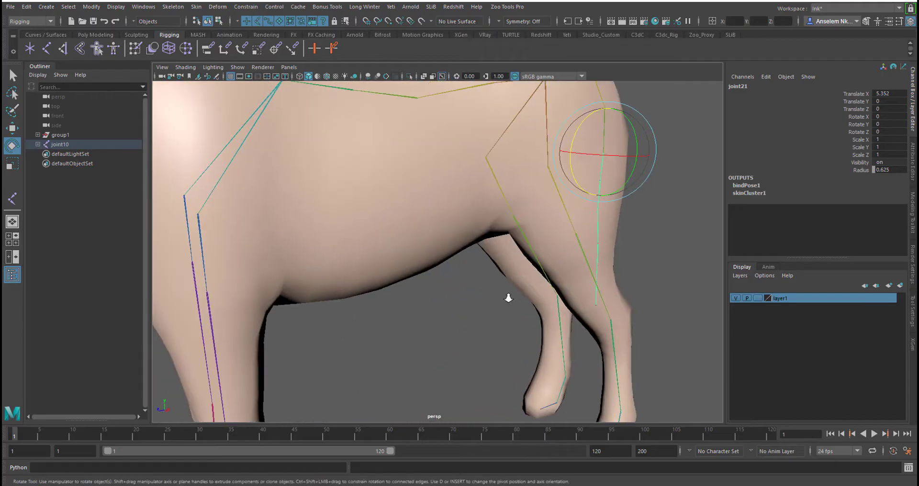
alt+right_drag(506, 295, 421, 292)
alt+drag(421, 292, 447, 279)
alt+drag(335, 159, 380, 205)
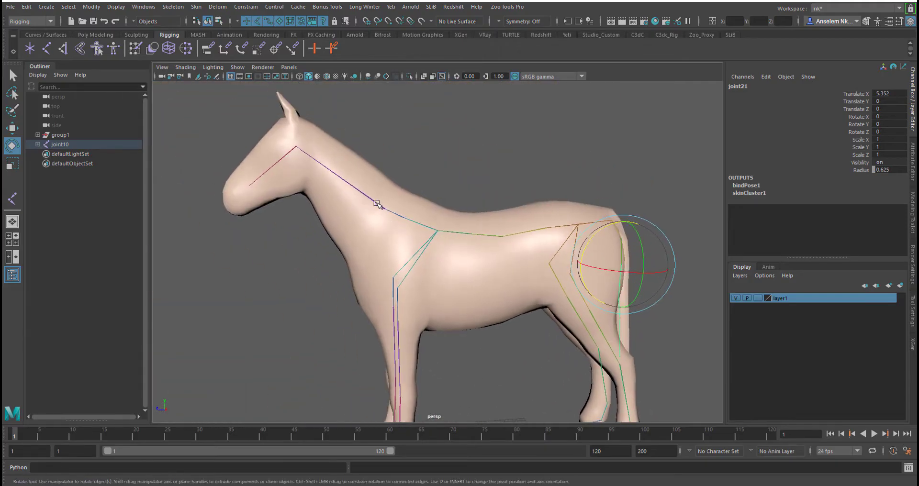
click(376, 202)
drag(392, 168, 368, 165)
key(ctrl+z)
key(ctrl+z)
key(ctrl+z)
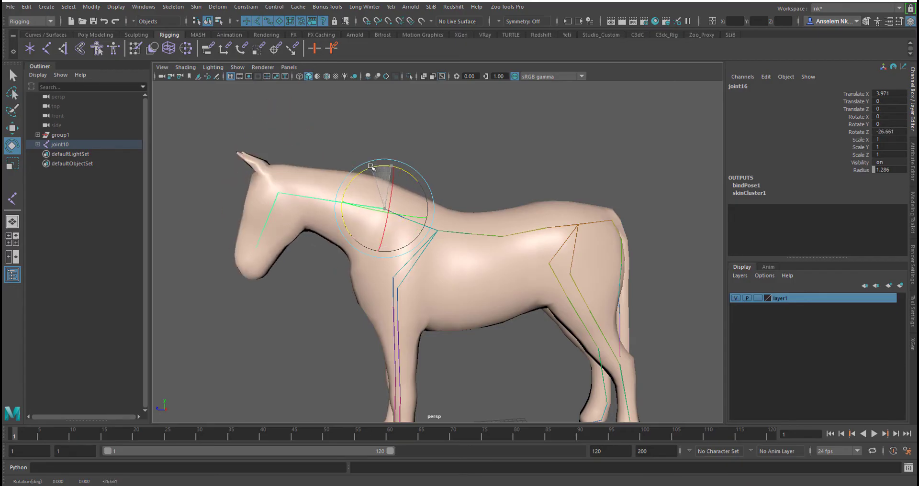
Step: Test-rotate the upper front-leg joint (joint1) to check the skin, and undo the rotation
alt+drag(406, 302, 493, 316)
alt+middle_drag(493, 315, 468, 283)
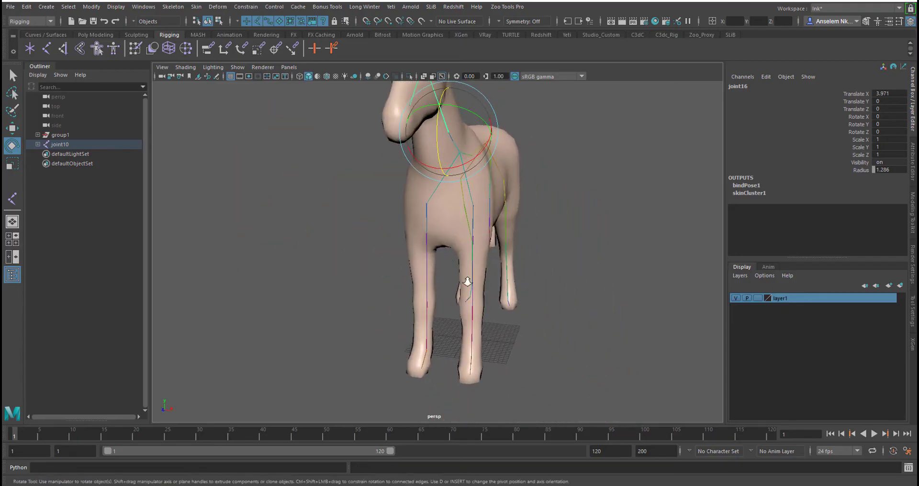
alt+right_drag(468, 283, 490, 314)
click(488, 316)
alt+drag(497, 346, 536, 348)
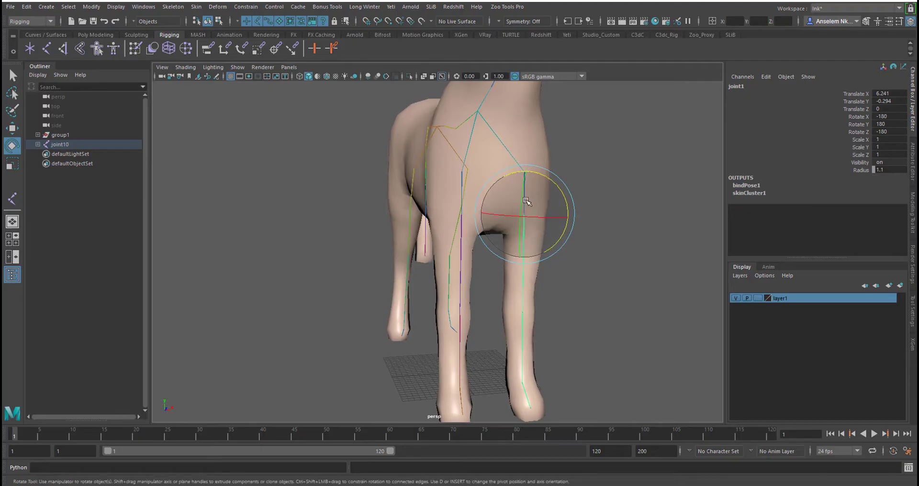
mouse_move(525, 201)
mouse_down()
mouse_move(525, 209)
mouse_move(523, 201)
mouse_up()
key(ctrl+z)
Step: Test the hind-leg deformation by rotating its upper-leg joint, and undo the test rotation
alt+drag(601, 249, 554, 252)
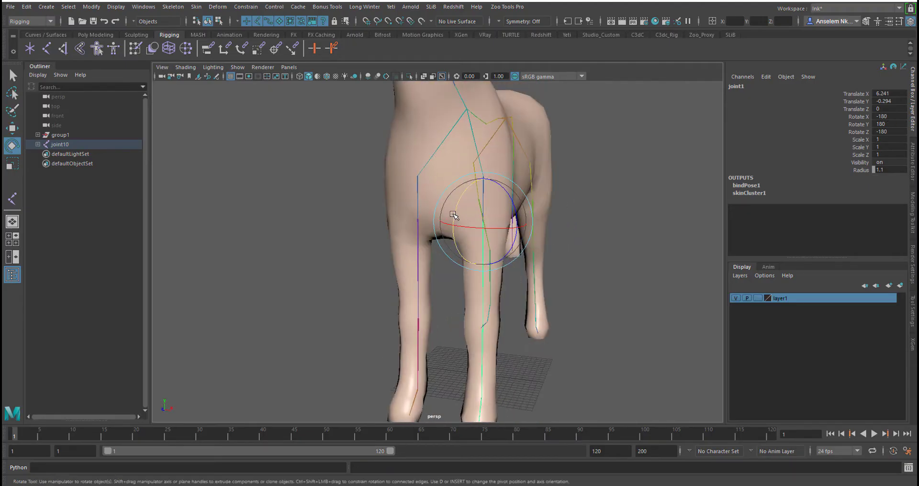
alt+drag(453, 215, 397, 296)
alt+drag(492, 306, 462, 325)
click(462, 269)
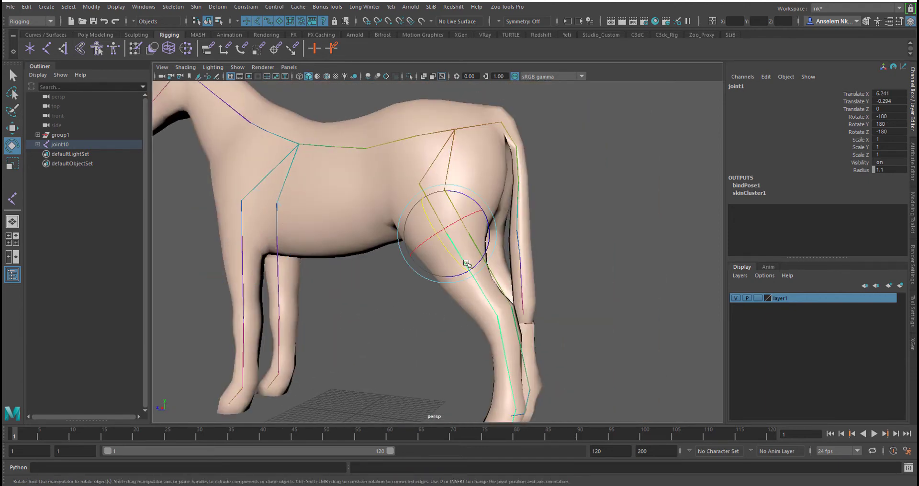
mouse_move(484, 245)
mouse_down()
mouse_move(476, 253)
mouse_move(471, 235)
mouse_up()
alt+drag(541, 306, 433, 312)
click(403, 279)
drag(375, 213, 469, 257)
key(ctrl+z)
Step: Locate the tail joints and expand their hierarchy under joint10 all the way down to joint26
click(344, 173)
alt+drag(392, 271, 433, 272)
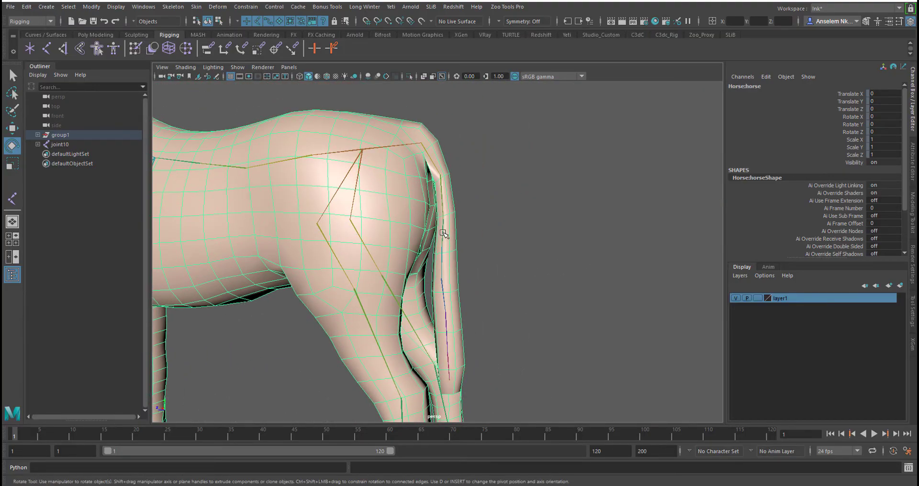
click(440, 188)
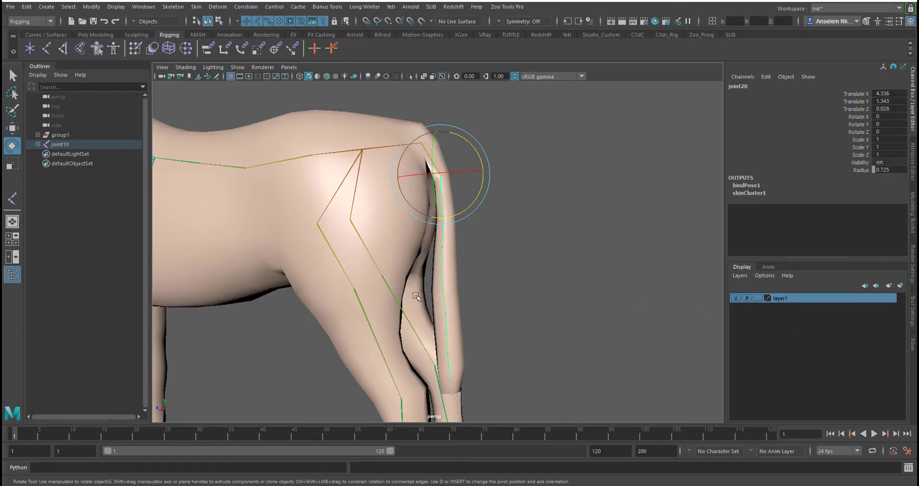
alt+middle_drag(396, 346, 414, 277)
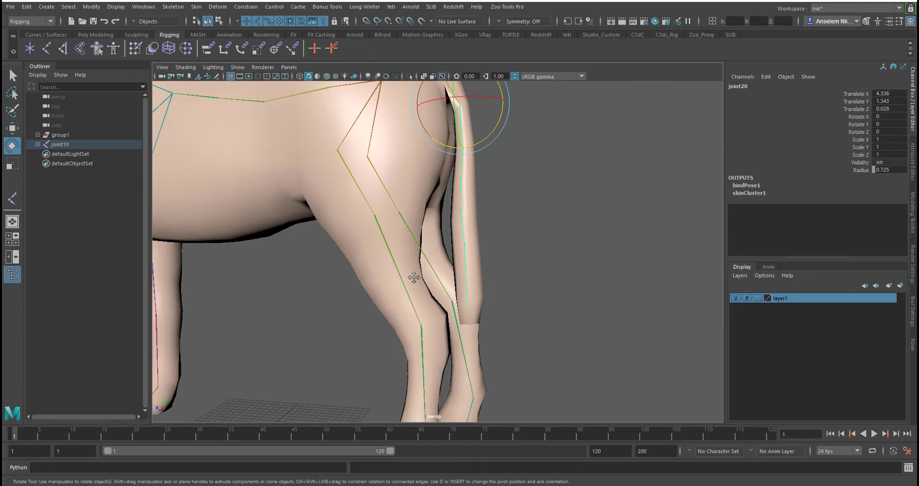
click(38, 144)
click(43, 163)
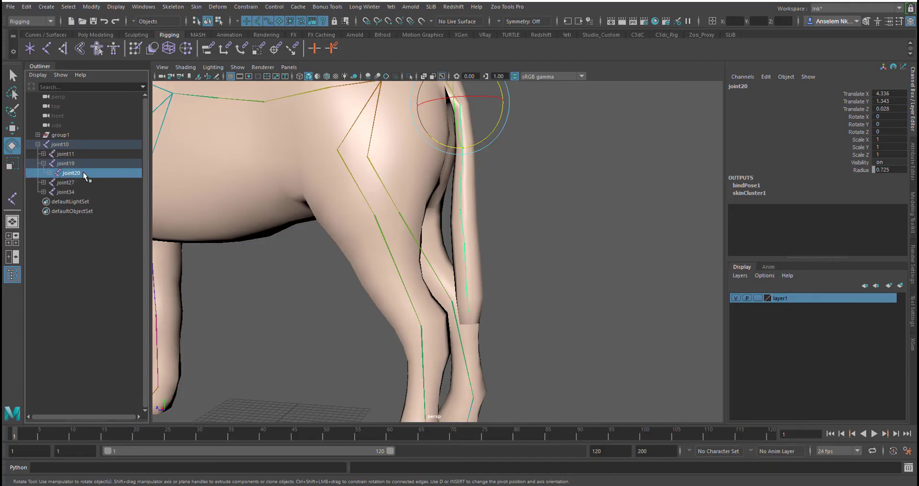
click(49, 173)
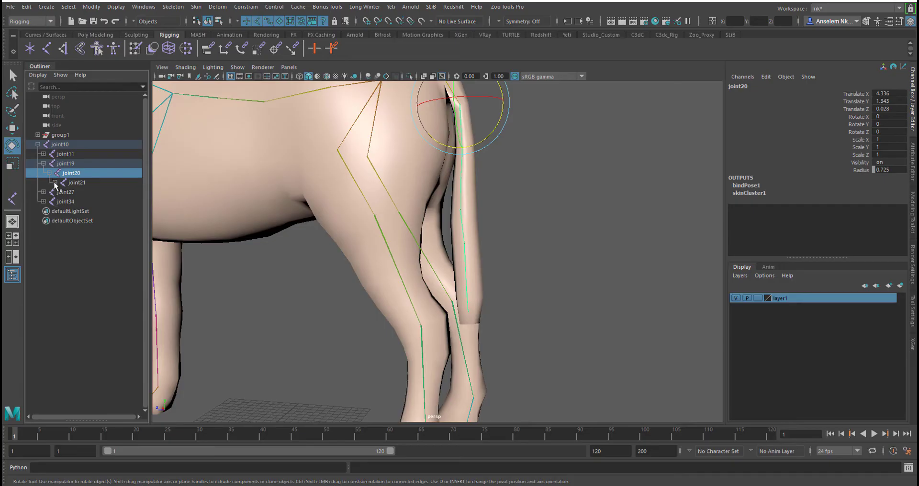
click(55, 182)
right_click(67, 172)
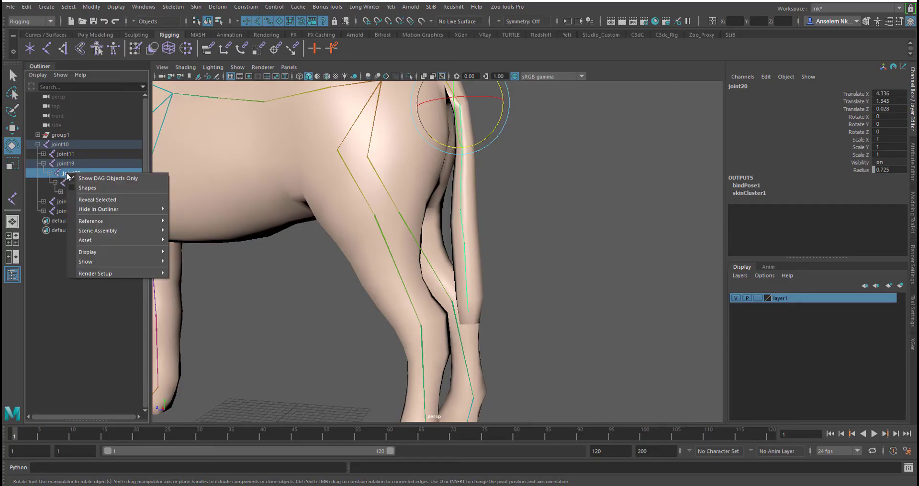
click(52, 294)
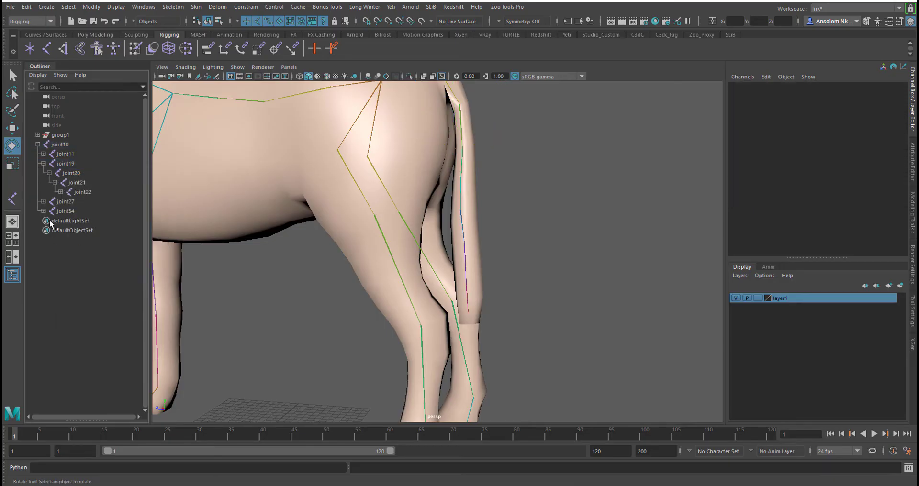
click(60, 192)
click(66, 202)
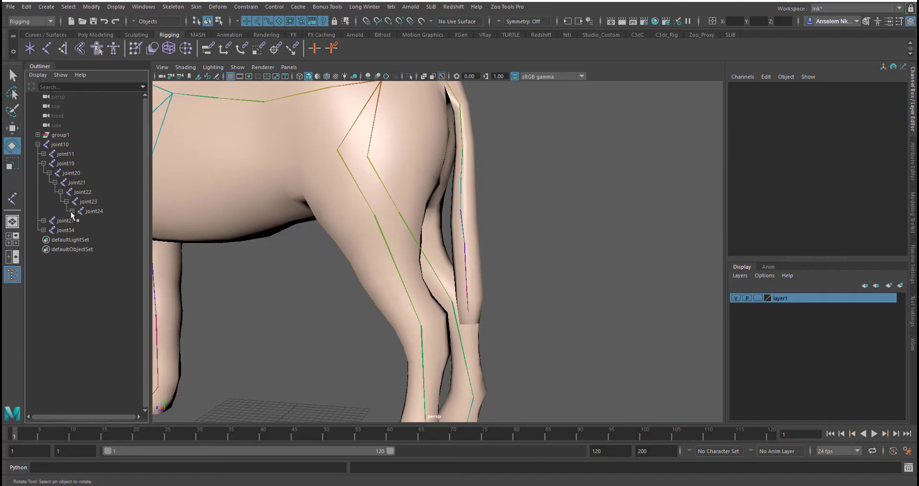
click(72, 211)
click(77, 220)
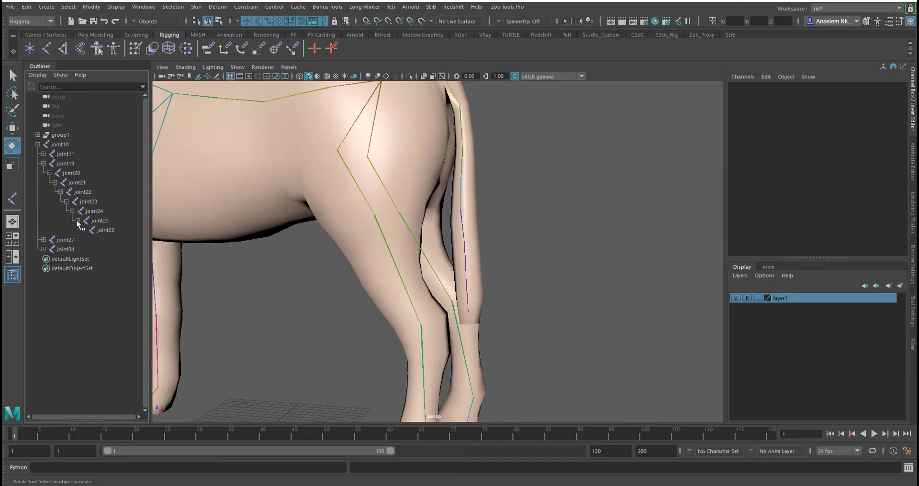
Step: Rename the tail joints from joint19 through joint26 by replacing "joint" with "tailbone" in the selected names only
click(102, 230)
shift+click(65, 165)
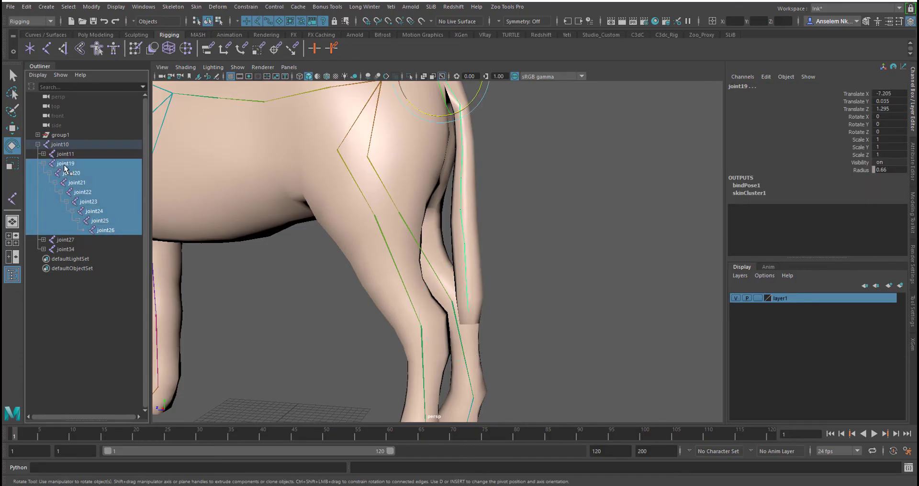
key(f)
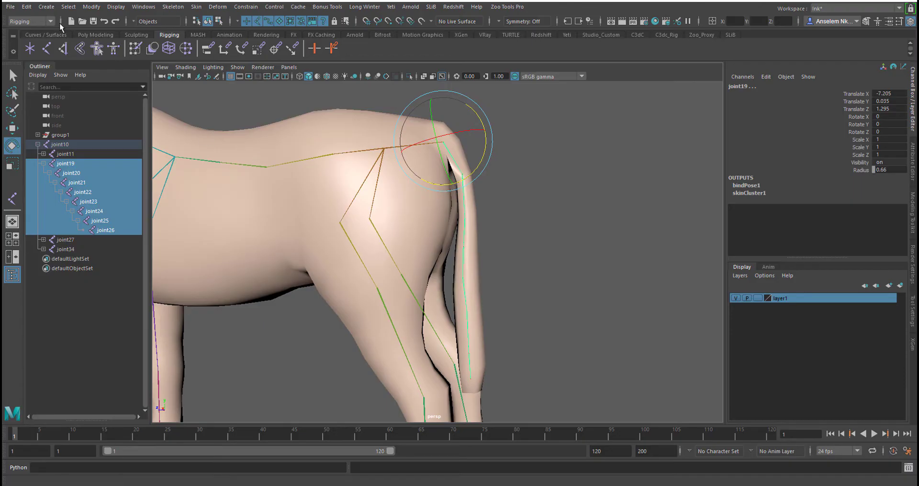
click(91, 8)
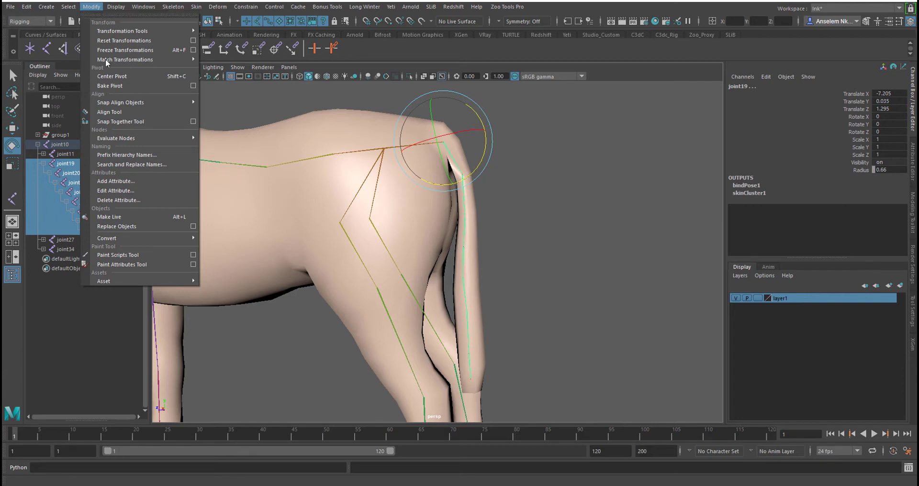
click(163, 163)
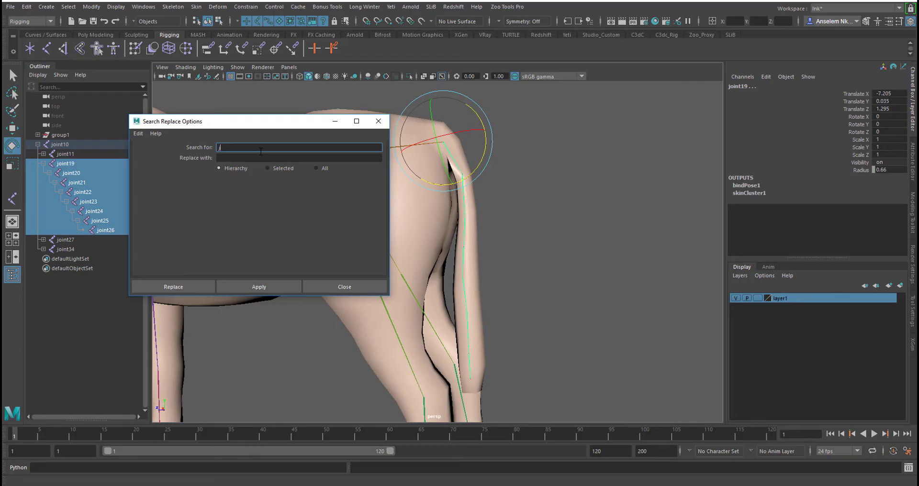
key(Tab)
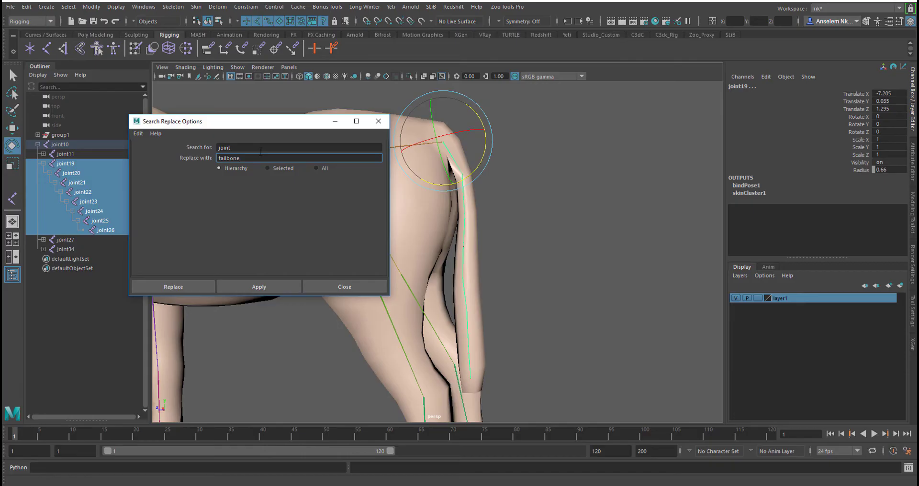
click(283, 169)
click(262, 289)
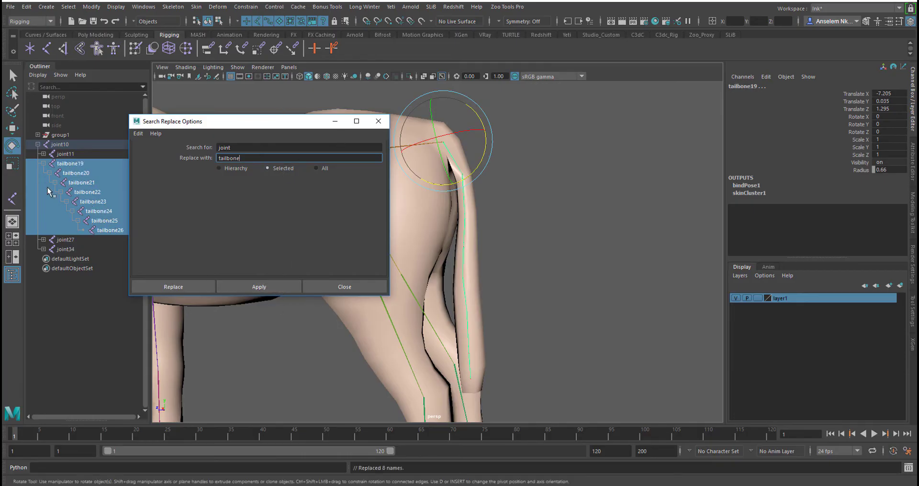
click(355, 284)
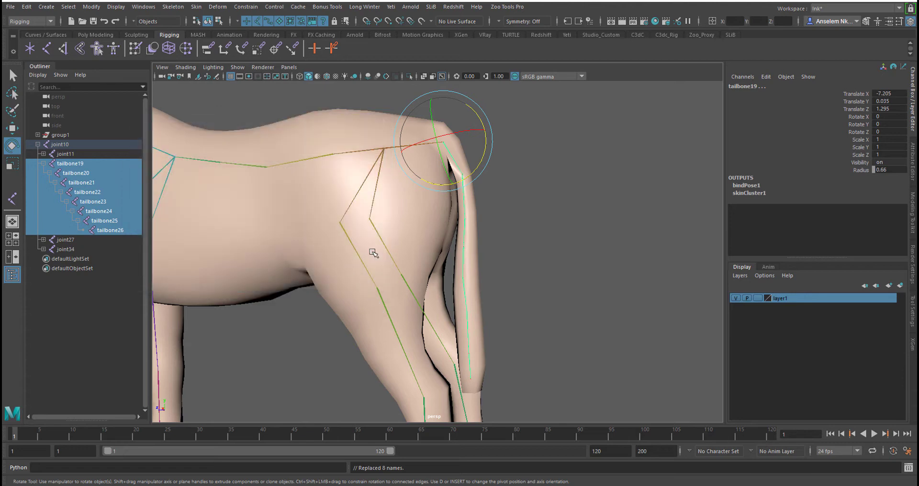
Step: Select individual tail joints on the model to check their names in the hierarchy
click(554, 188)
click(455, 160)
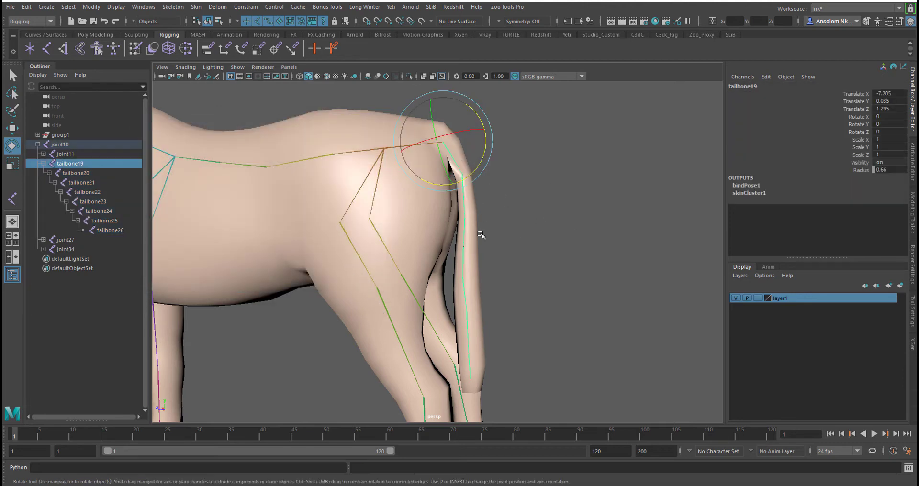
click(469, 278)
click(470, 318)
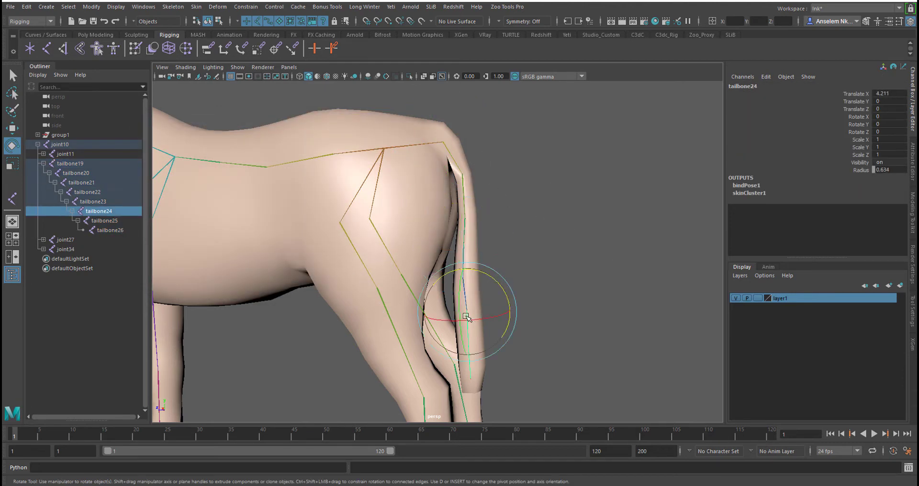
click(468, 197)
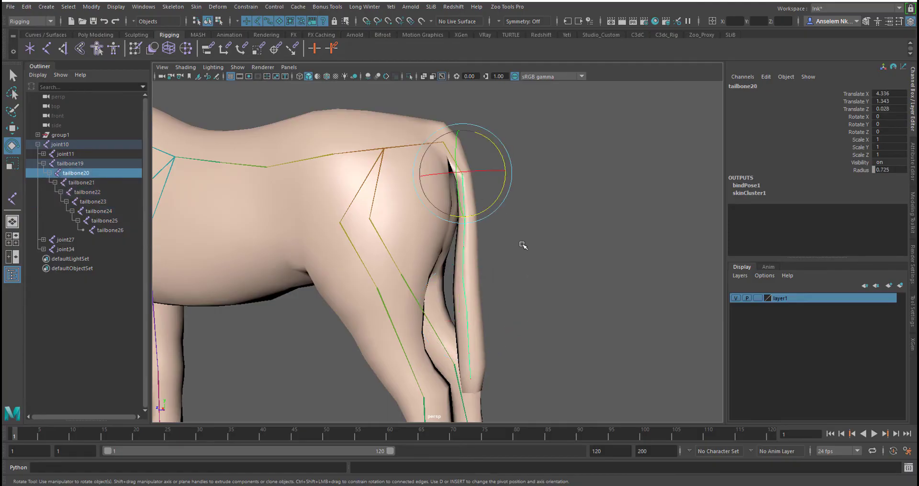
Step: Examine the horse's hind legs, rump and tail together with the skeleton from several angles
alt+middle_drag(523, 246, 549, 155)
alt+drag(549, 155, 484, 254)
alt+middle_drag(289, 256, 273, 180)
alt+drag(273, 181, 354, 211)
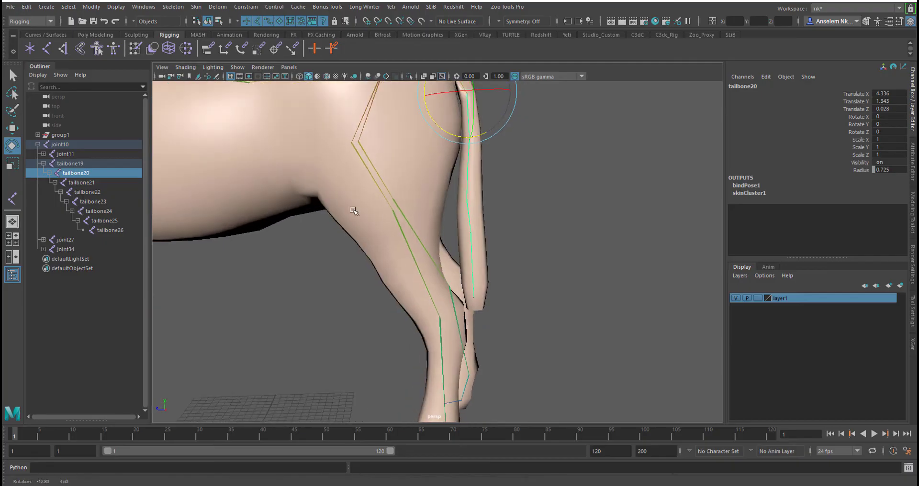
alt+middle_drag(397, 212, 414, 297)
alt+drag(414, 297, 397, 223)
click(397, 224)
alt+middle_drag(432, 255, 478, 289)
click(288, 234)
alt+drag(290, 235, 352, 242)
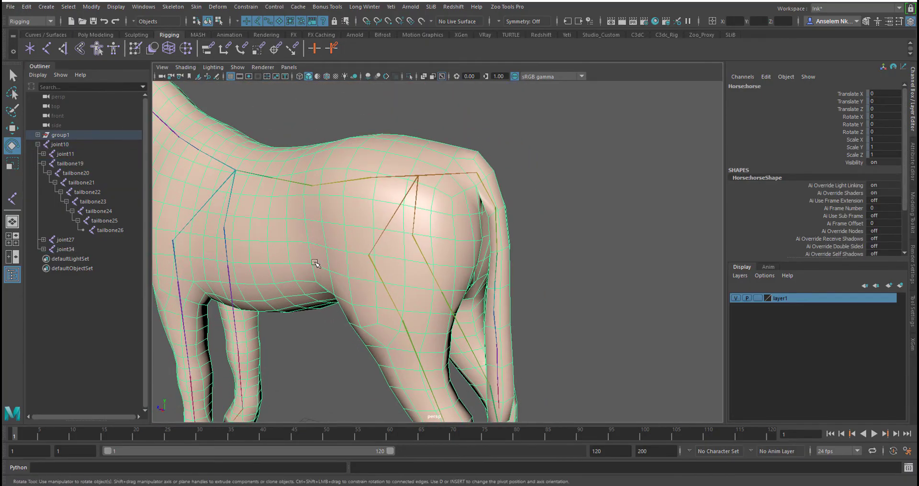
Step: Make joints unselectable in the viewport and select the horse mesh
click(495, 218)
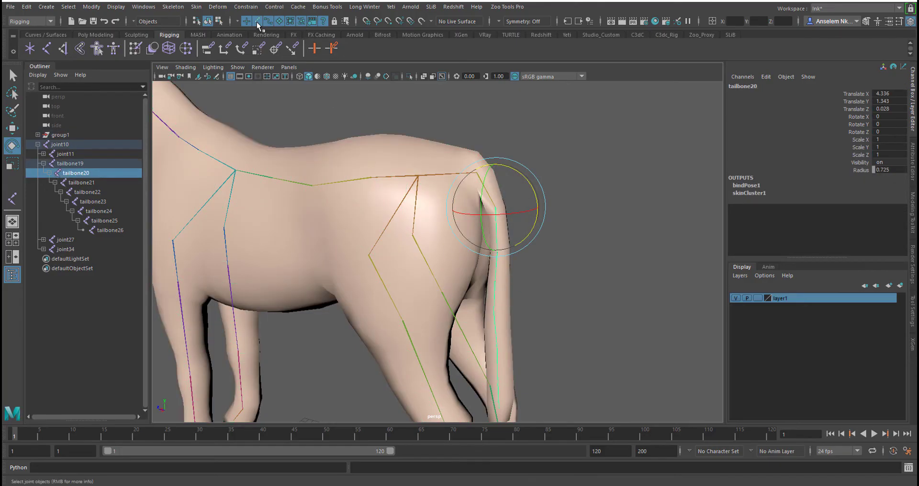
click(230, 22)
click(230, 22)
click(317, 253)
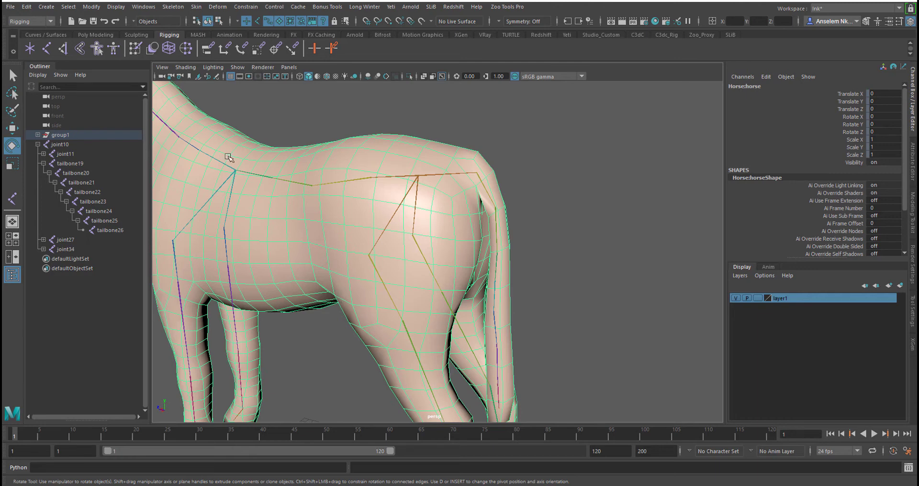
Step: Start Paint Skin Weights on the horse mesh, open its tool settings and widen the settings area
click(134, 50)
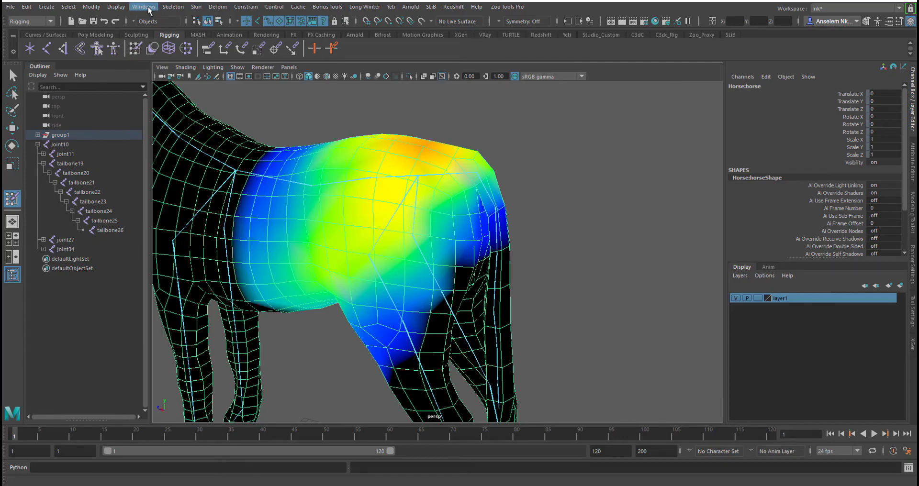
click(198, 7)
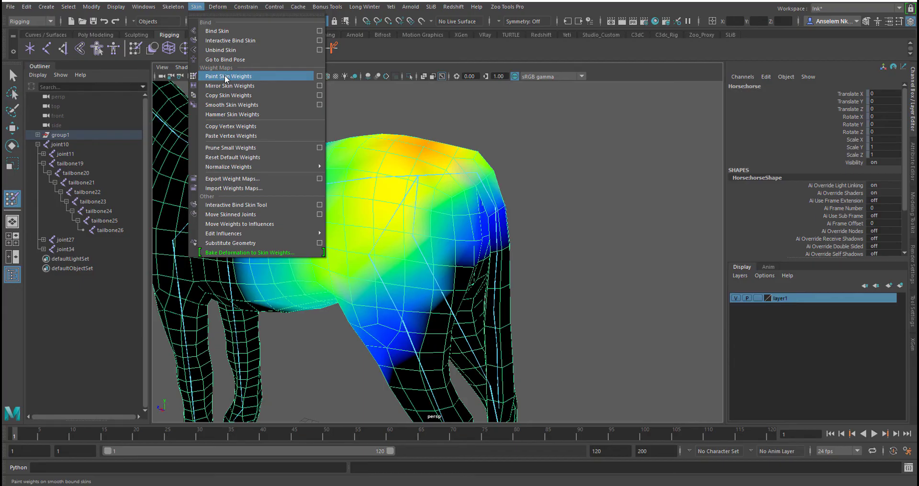
click(319, 75)
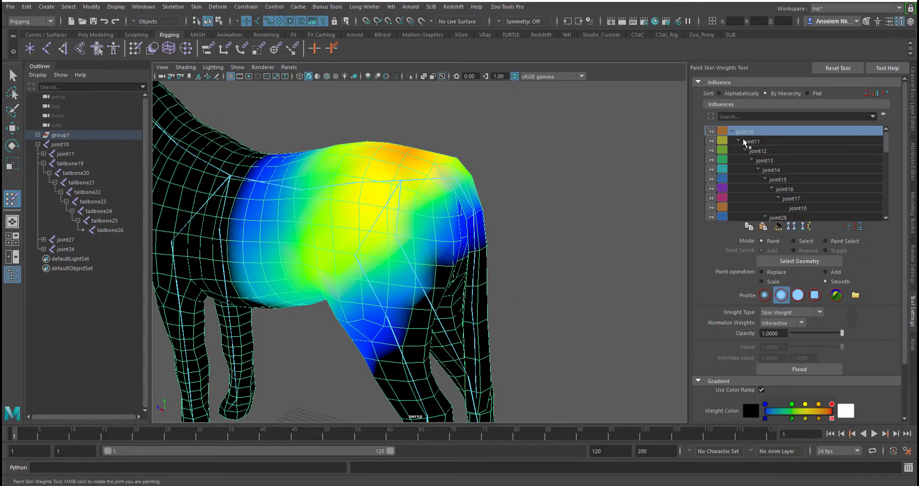
drag(692, 129, 649, 131)
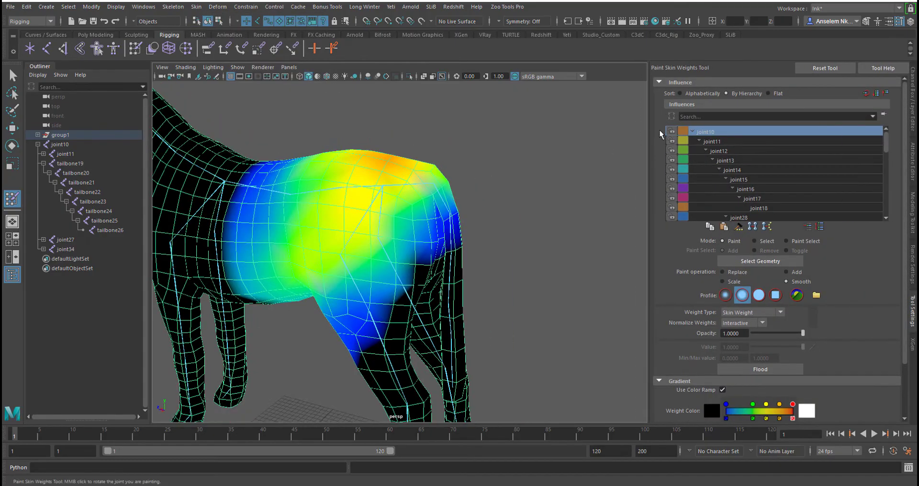
Step: Find the tail joints among the influences, compare the weights of tailbone19 and tailbone21, and select tailbone20 for painting
scroll(750, 177, down, 8)
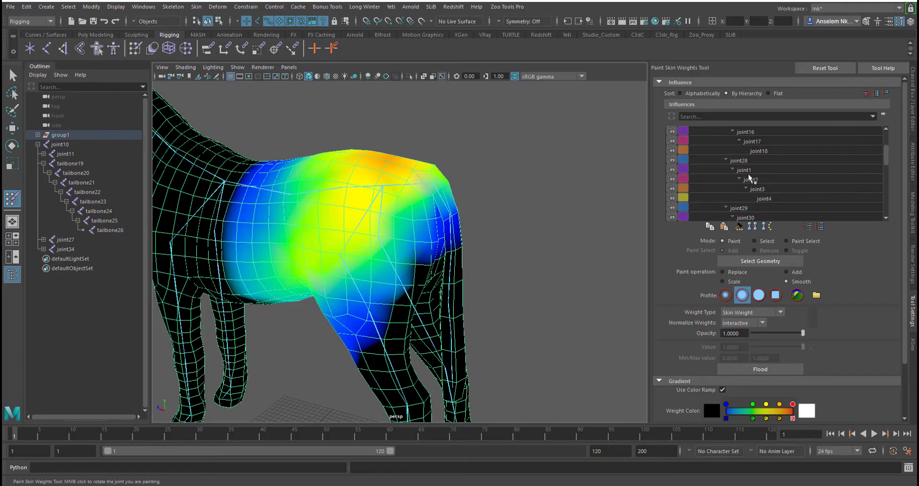
scroll(750, 179, down, 3)
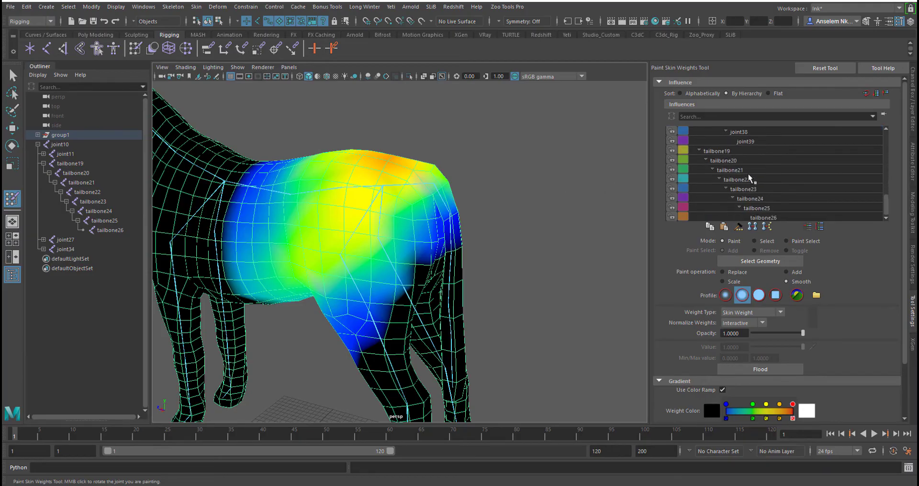
click(728, 153)
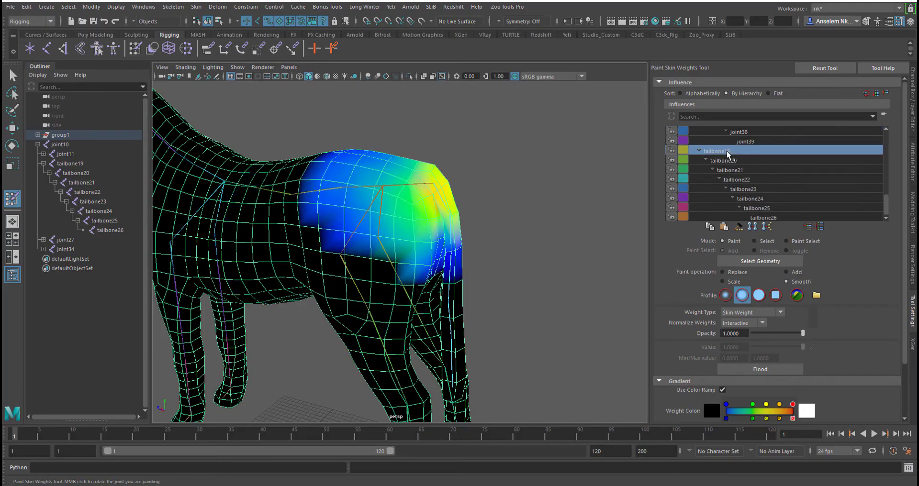
click(744, 171)
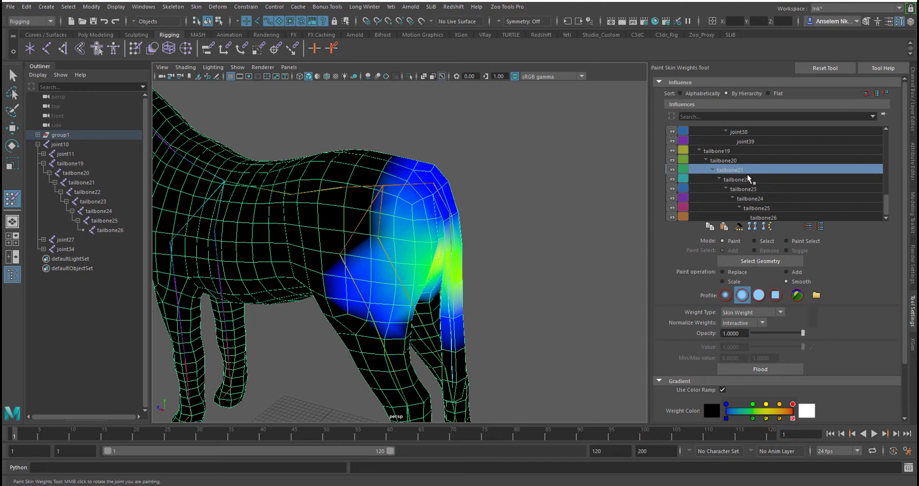
click(737, 161)
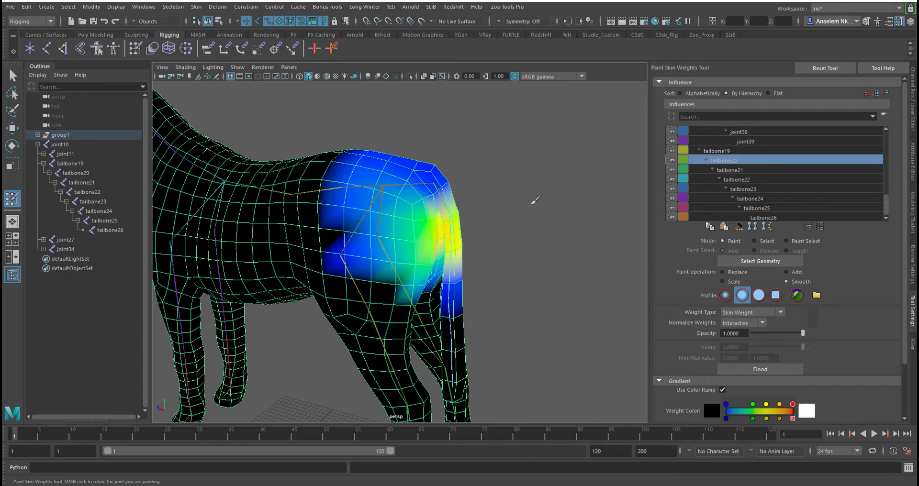
Step: Enlarge the weight-painting brush over the horse's right hindquarters
alt+drag(473, 257, 414, 264)
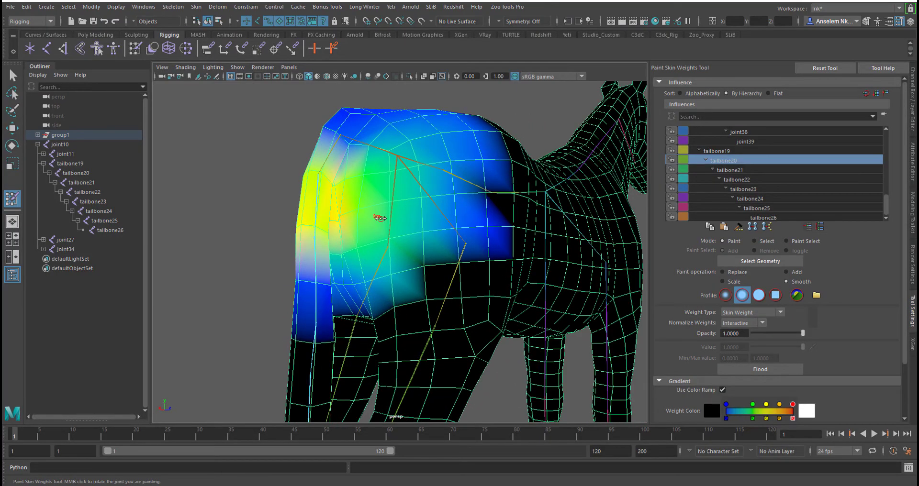
drag(380, 218, 402, 218)
click(383, 220)
alt+drag(423, 259, 550, 301)
alt+middle_drag(551, 301, 556, 215)
alt+drag(555, 215, 517, 239)
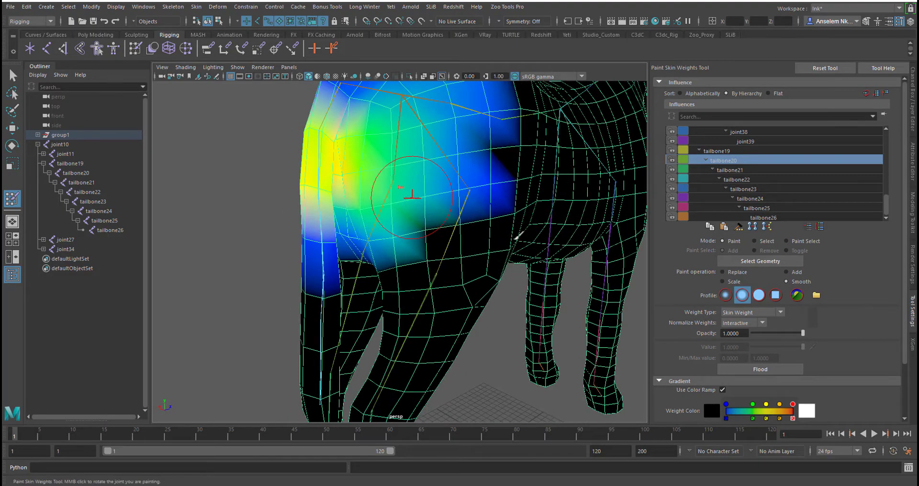
Step: Set the skin weight paint operation to Replace
click(760, 369)
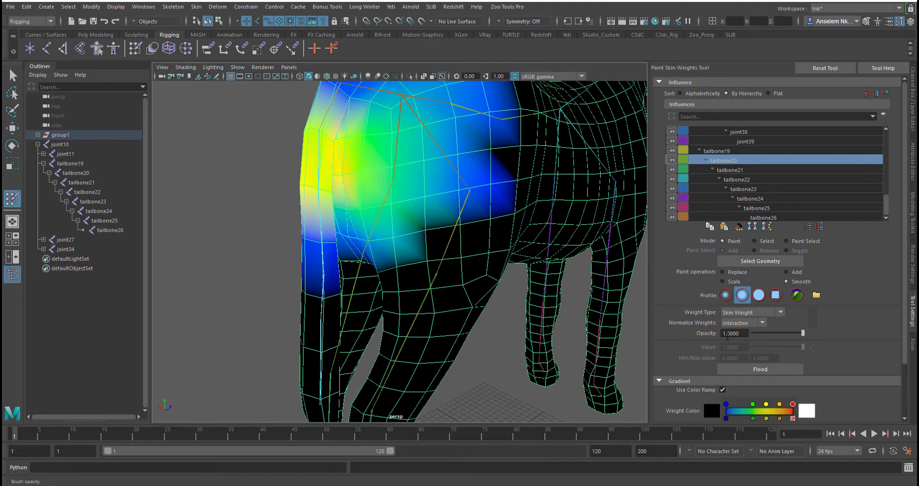
scroll(727, 337, down, 3)
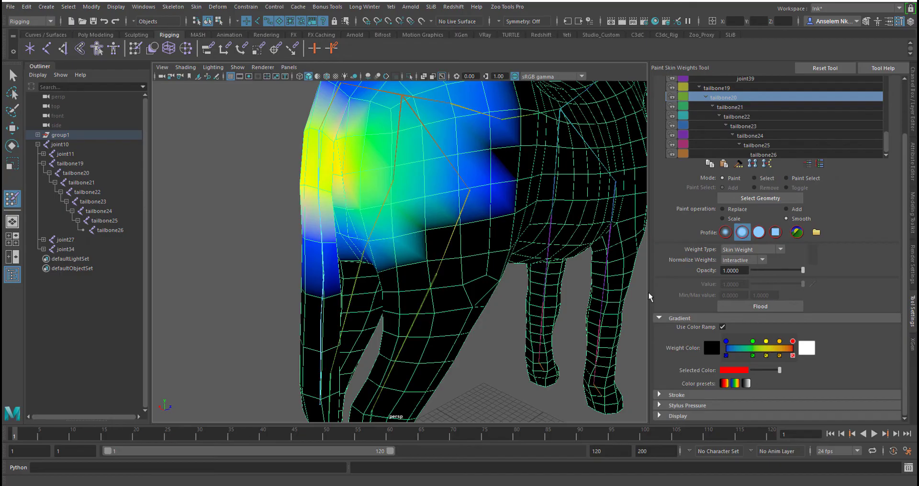
scroll(442, 219, up, 2)
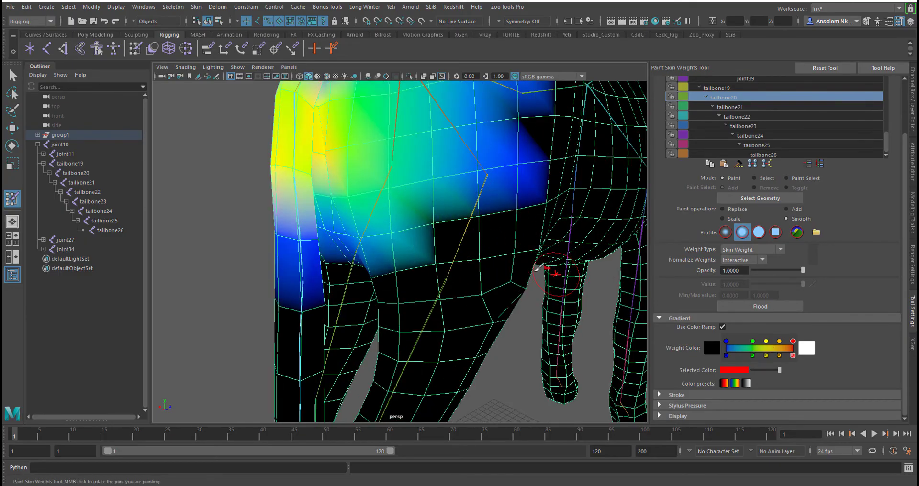
alt+middle_drag(510, 256, 523, 287)
alt+right_drag(523, 287, 489, 287)
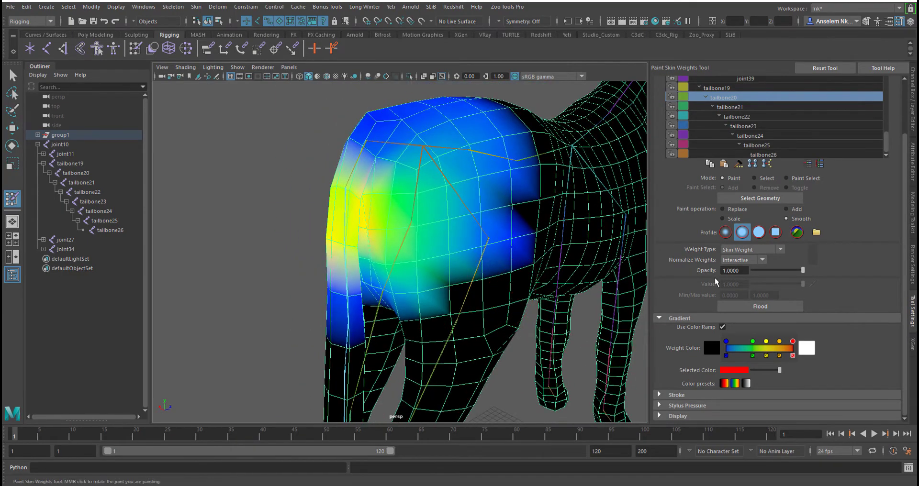
click(728, 211)
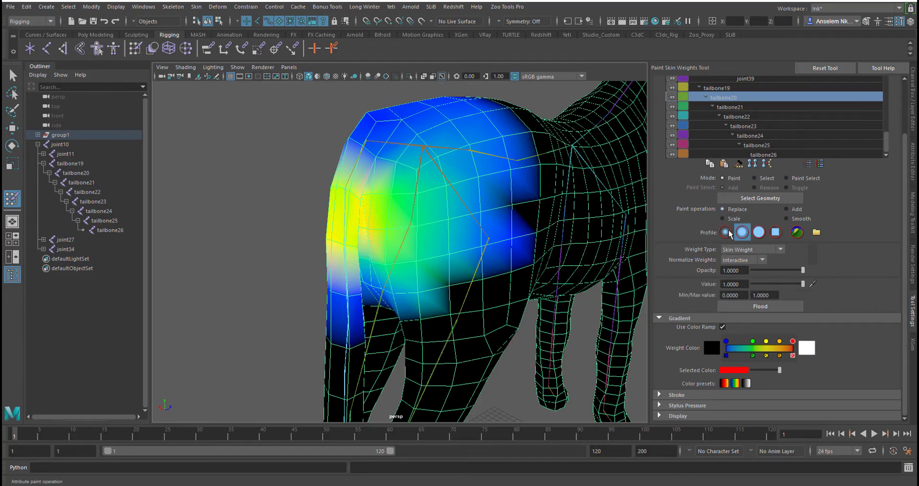
Step: Paint out the tailbone20 influence across the horse's right thigh and hip
alt+drag(502, 304, 498, 283)
scroll(498, 282, up, 3)
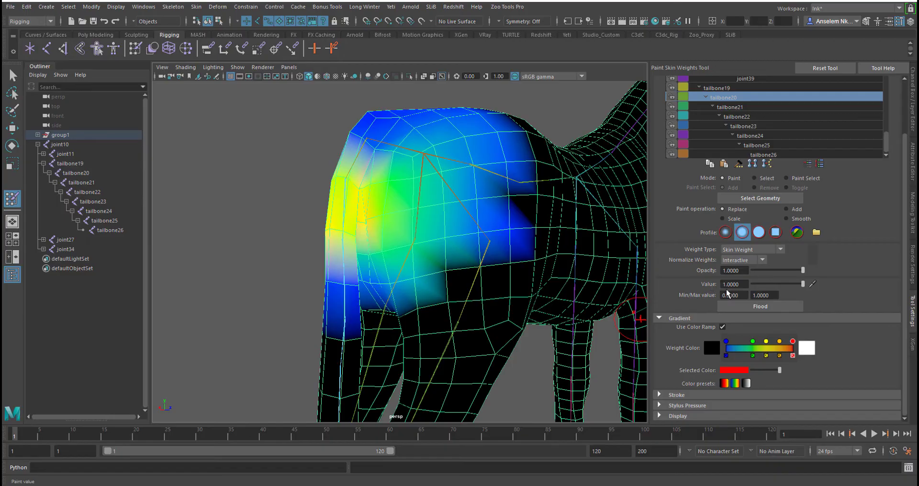
mouse_move(418, 294)
mouse_down()
mouse_move(424, 297)
mouse_move(420, 268)
mouse_move(424, 286)
mouse_move(500, 230)
mouse_move(476, 209)
mouse_move(471, 124)
mouse_move(436, 220)
mouse_move(445, 193)
mouse_up()
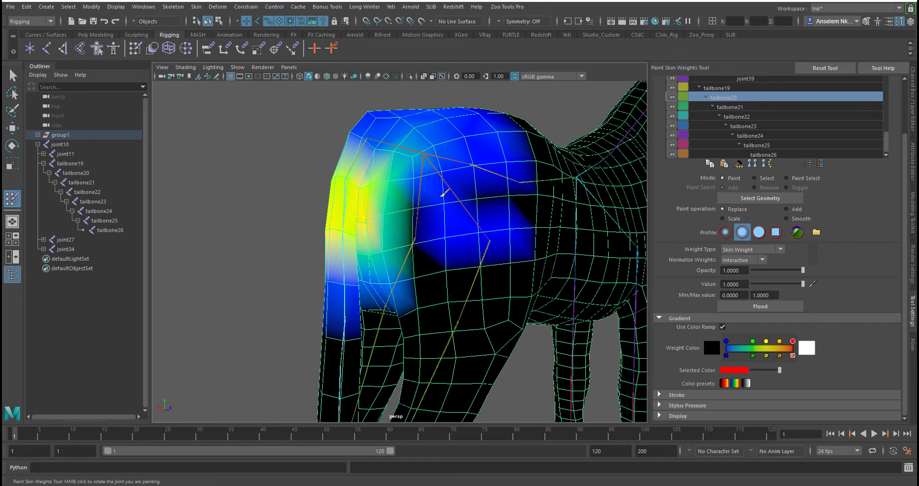
drag(463, 142, 499, 263)
mouse_move(467, 181)
mouse_down()
mouse_move(426, 304)
mouse_move(474, 239)
mouse_move(472, 160)
mouse_move(439, 223)
mouse_up()
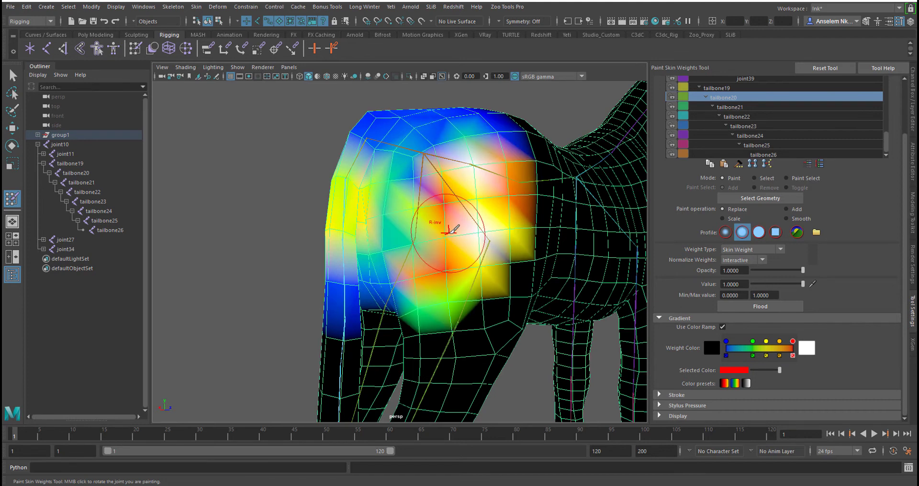
key(ctrl+z)
Step: Reduce the tailbone20 weights on the upper right side of the horse's rump
alt+drag(450, 282, 476, 287)
alt+right_drag(443, 272, 461, 273)
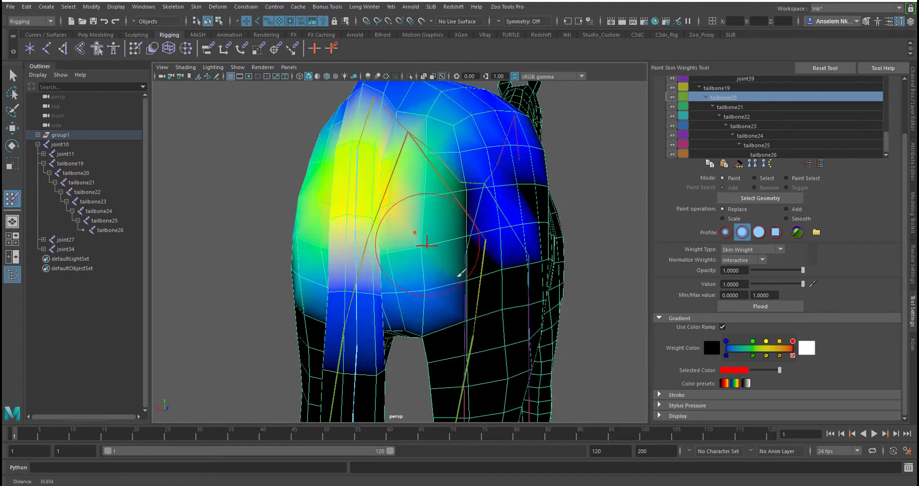
mouse_move(462, 273)
alt+mouse_down()
mouse_move(426, 281)
mouse_move(415, 195)
mouse_move(471, 109)
mouse_move(490, 102)
alt+mouse_up()
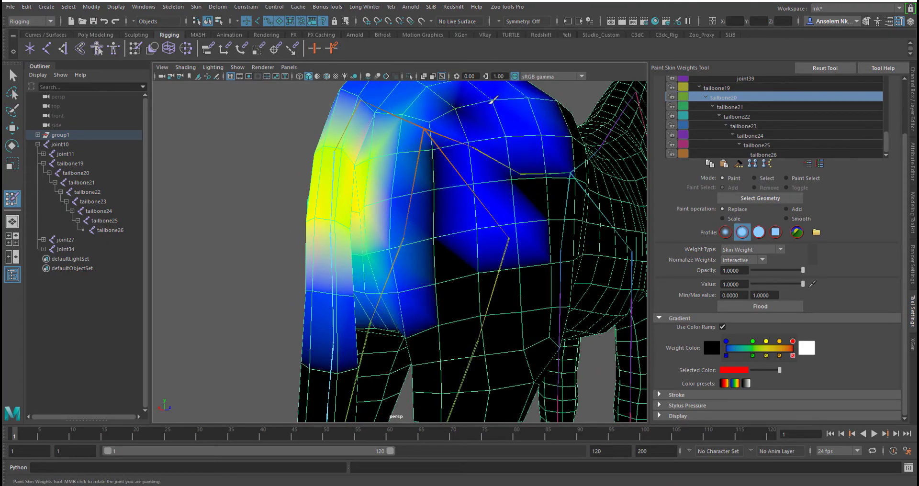
ctrl+drag(532, 51, 530, 142)
Step: Paint out the tailbone20 influence on the horse's left thigh, hip and upper rump
alt+drag(469, 248, 591, 259)
mouse_move(359, 322)
ctrl+mouse_down()
mouse_move(258, 192)
mouse_move(243, 107)
ctrl+mouse_up()
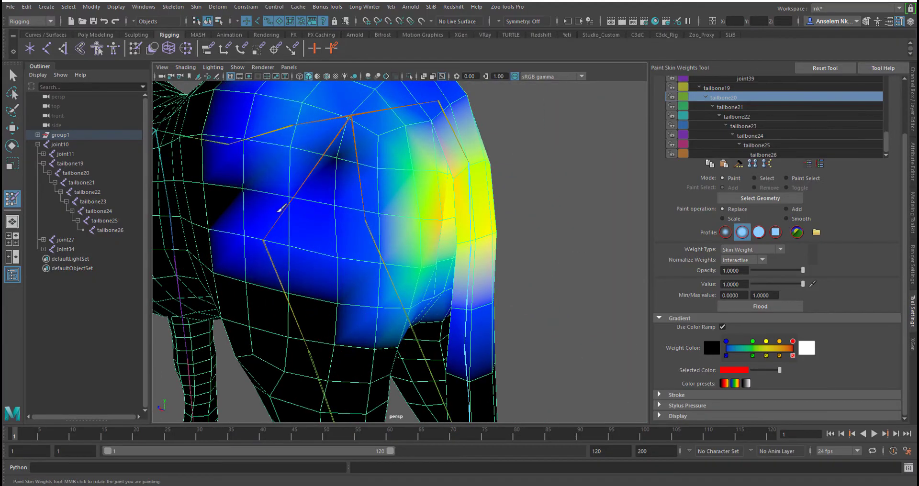
mouse_move(281, 207)
alt+mouse_down()
mouse_move(317, 285)
mouse_move(309, 292)
mouse_move(334, 180)
mouse_move(248, 239)
mouse_move(318, 349)
mouse_move(334, 342)
mouse_move(291, 291)
mouse_move(304, 312)
alt+mouse_up()
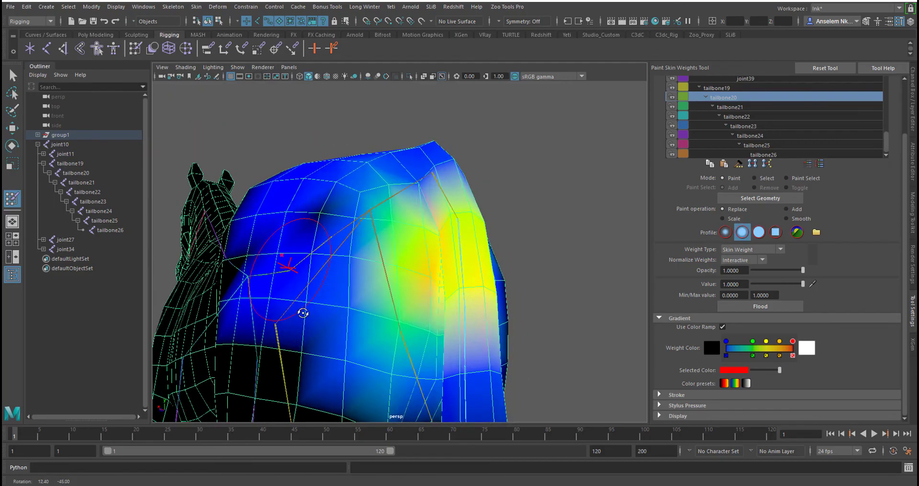
mouse_move(350, 347)
ctrl+mouse_down()
mouse_move(367, 292)
mouse_move(364, 218)
mouse_move(330, 235)
mouse_move(313, 287)
ctrl+mouse_up()
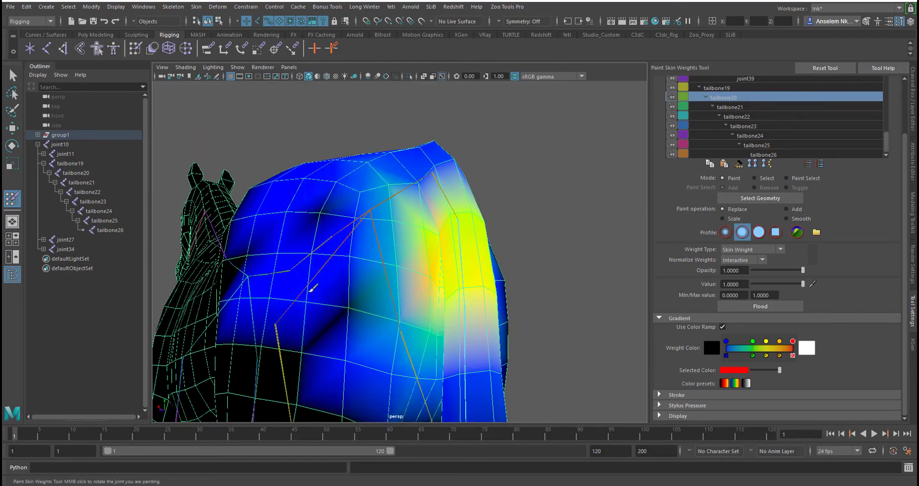
mouse_move(369, 143)
ctrl+mouse_down()
mouse_move(363, 232)
mouse_move(329, 204)
mouse_move(239, 278)
mouse_move(315, 205)
mouse_move(281, 225)
ctrl+mouse_up()
Step: Remove more tailbone20 weight from the right buttock and hip while keeping the tail's own weights
alt+drag(415, 253, 383, 246)
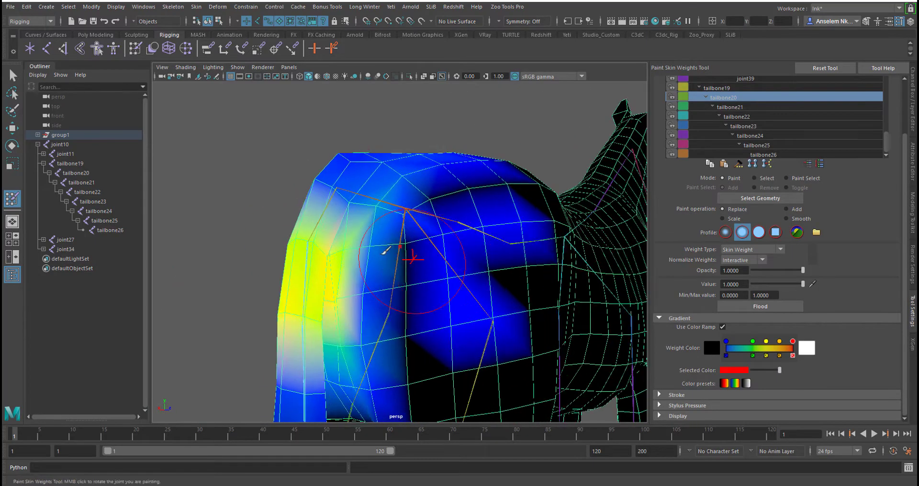
alt+right_drag(383, 246, 434, 291)
alt+middle_drag(433, 290, 467, 245)
mouse_move(455, 240)
ctrl+mouse_down()
mouse_move(437, 162)
mouse_move(410, 291)
mouse_move(421, 325)
ctrl+mouse_up()
ctrl+drag(471, 225, 537, 174)
alt+middle_drag(493, 307, 515, 261)
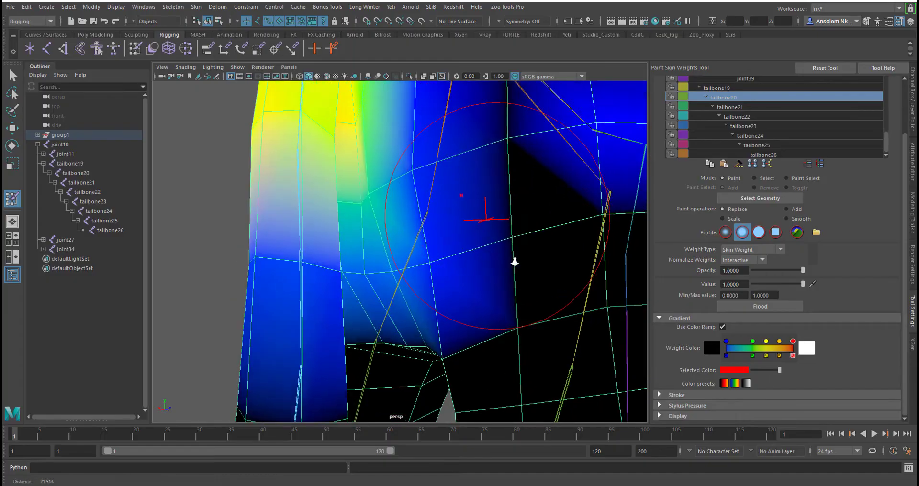
Step: Paint out the tailbone20 influence on the left buttock right up to the edge of the tail
alt+right_drag(515, 260, 447, 222)
mouse_move(448, 223)
alt+mouse_down()
mouse_move(427, 246)
mouse_move(416, 209)
mouse_move(447, 263)
mouse_move(523, 277)
mouse_move(455, 323)
mouse_move(455, 301)
alt+mouse_up()
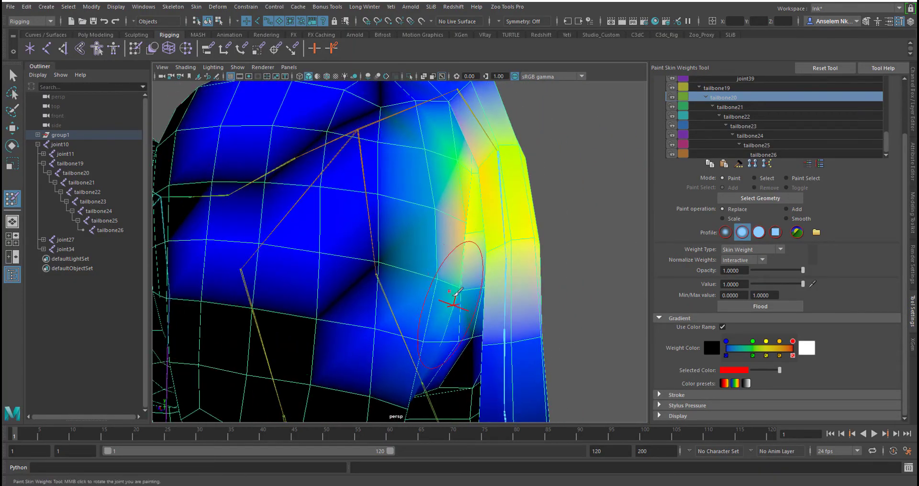
mouse_move(461, 246)
ctrl+mouse_down()
mouse_move(462, 263)
mouse_move(462, 160)
mouse_move(410, 223)
mouse_move(409, 107)
ctrl+mouse_up()
ctrl+drag(464, 154, 469, 213)
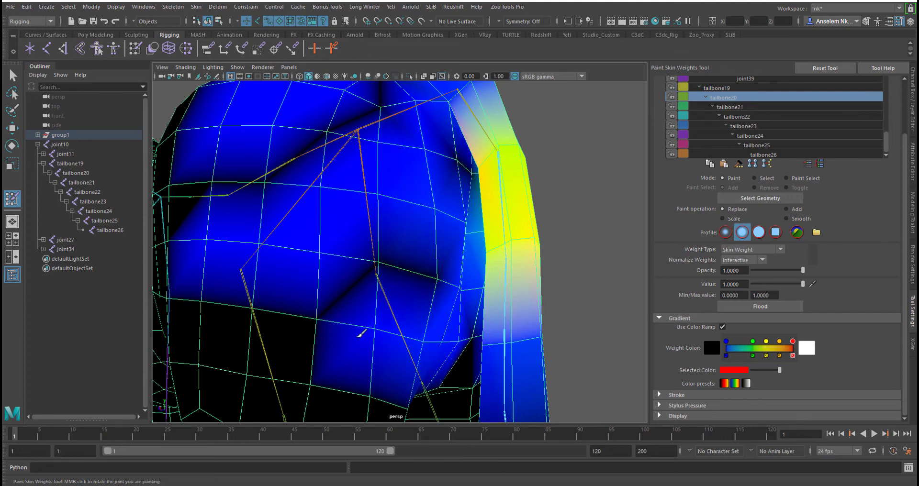
Step: Reduce the remaining tailbone20 weights on the right buttock beside the tail and around the top of the rump
alt+drag(385, 299, 274, 291)
mouse_move(400, 234)
shift+mouse_down()
mouse_move(383, 246)
mouse_move(367, 166)
mouse_move(387, 253)
shift+mouse_up()
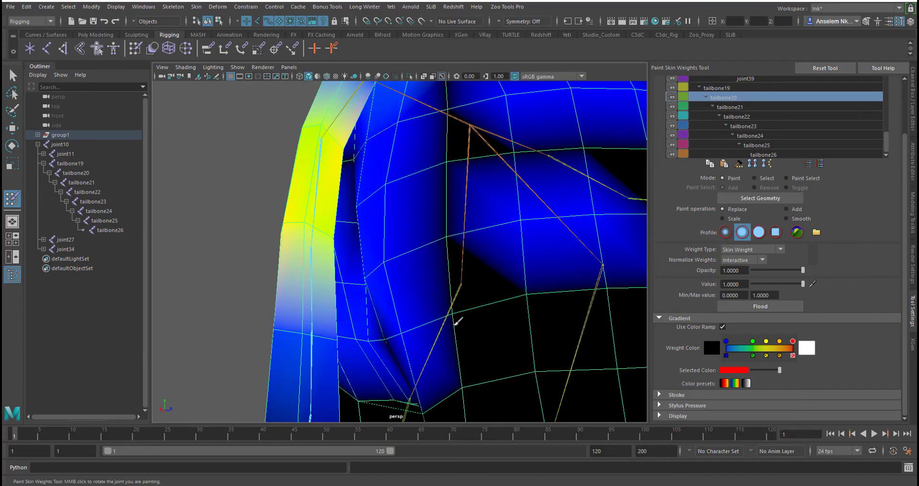
scroll(467, 287, down, 8)
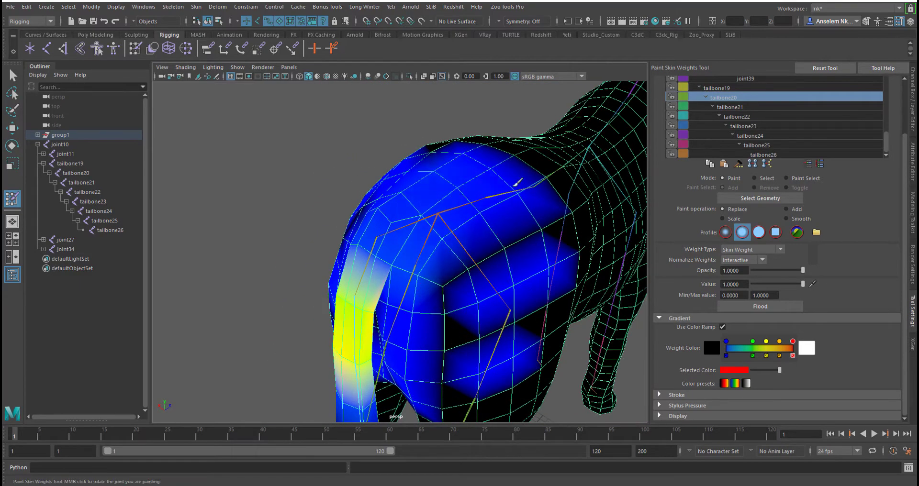
alt+drag(403, 159, 477, 218)
alt+drag(540, 199, 539, 195)
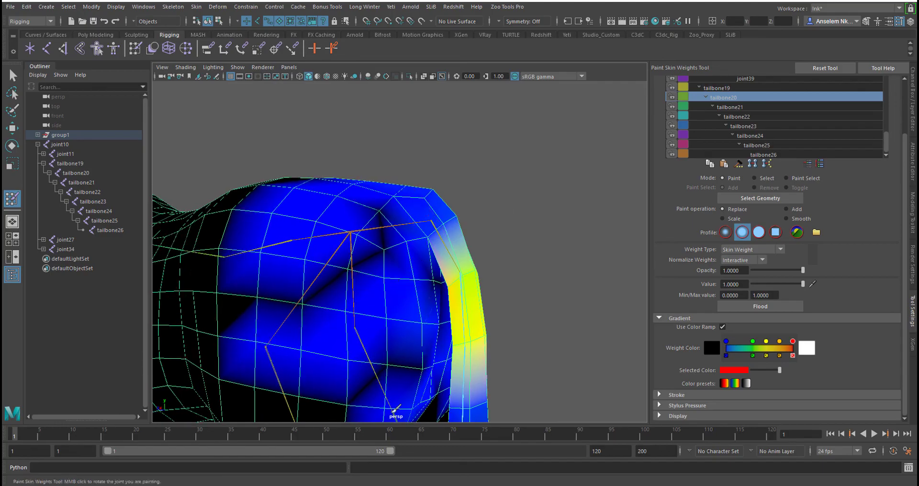
Step: Paint out the tailbone21 influence on the horse's left buttock, hip and upper thigh
alt+middle_drag(397, 345, 433, 243)
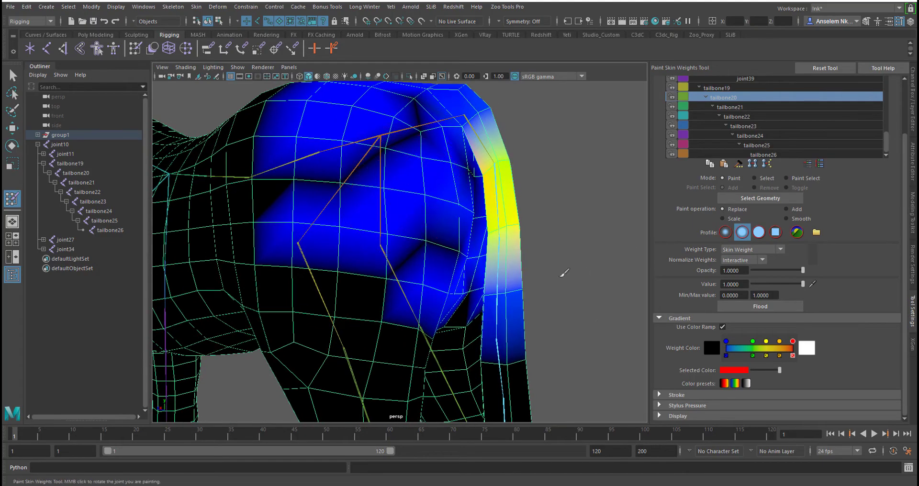
alt+drag(565, 273, 442, 206)
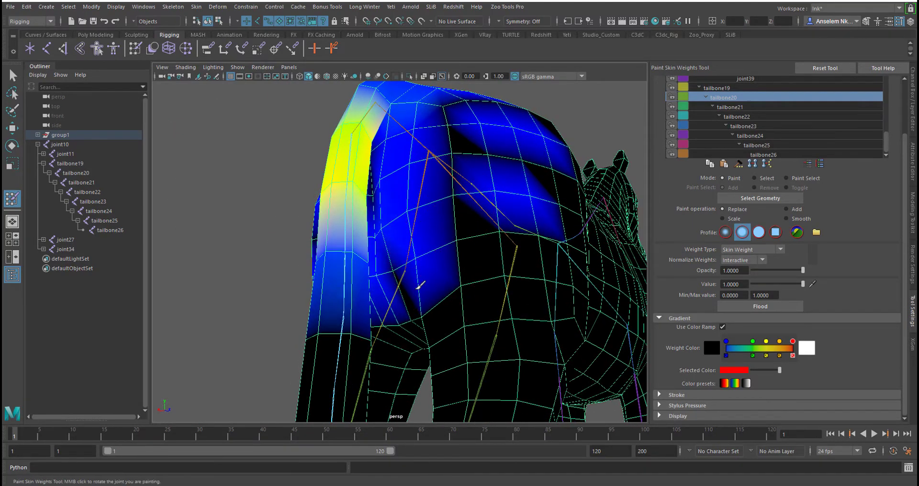
alt+right_drag(533, 263, 452, 313)
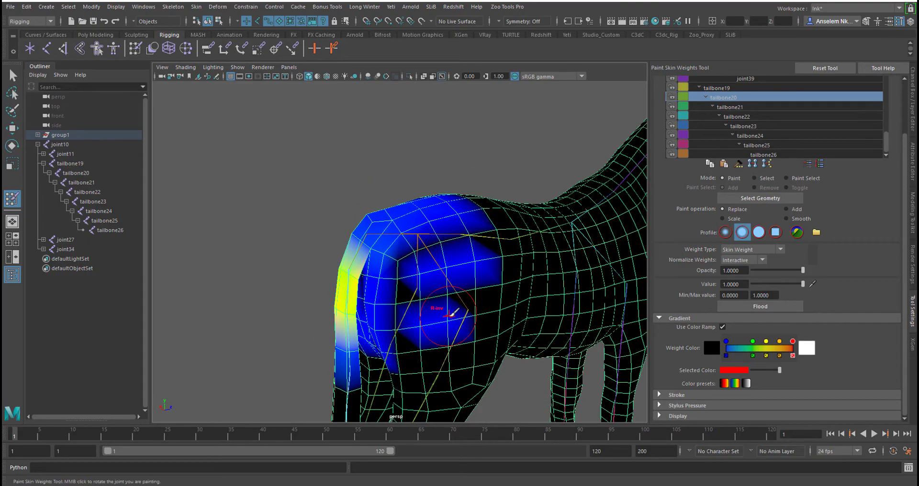
click(747, 108)
alt+drag(429, 212, 427, 264)
alt+middle_drag(426, 265, 402, 194)
alt+right_drag(419, 282, 469, 283)
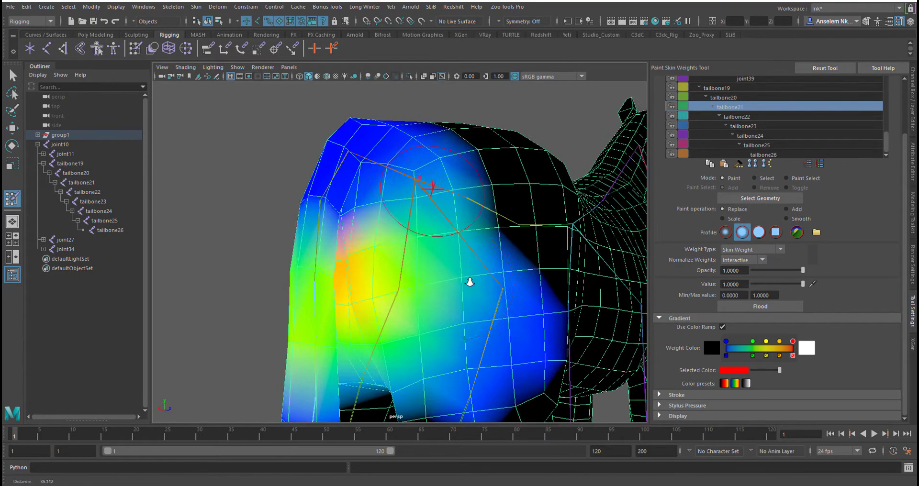
mouse_move(469, 283)
alt+mouse_down()
mouse_move(453, 287)
mouse_move(437, 350)
mouse_move(498, 192)
mouse_move(477, 353)
mouse_move(433, 402)
mouse_move(404, 277)
mouse_move(418, 185)
mouse_move(406, 385)
mouse_move(422, 196)
mouse_move(364, 335)
mouse_move(417, 378)
mouse_move(489, 331)
mouse_move(484, 370)
alt+mouse_up()
alt+drag(455, 335, 470, 322)
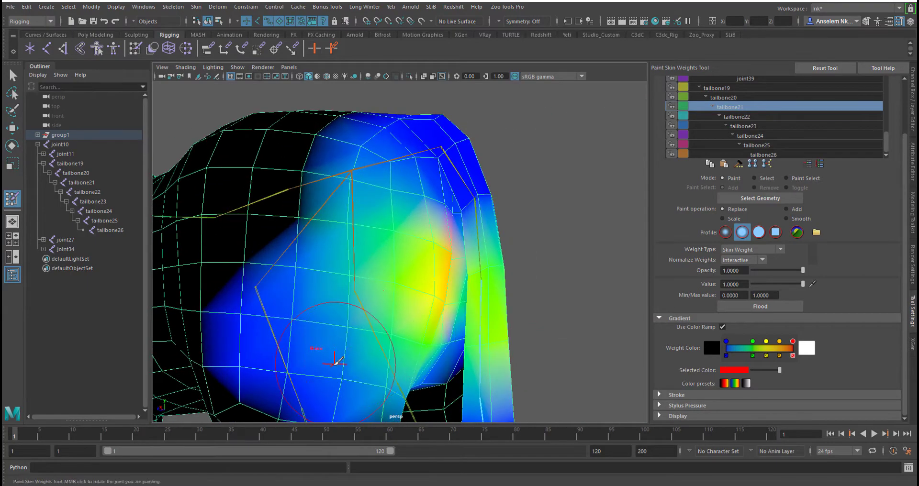
mouse_move(328, 361)
ctrl+mouse_down()
mouse_move(359, 268)
mouse_move(424, 308)
mouse_move(339, 334)
mouse_move(386, 324)
mouse_move(282, 210)
mouse_move(397, 357)
mouse_move(396, 211)
mouse_move(435, 188)
ctrl+mouse_up()
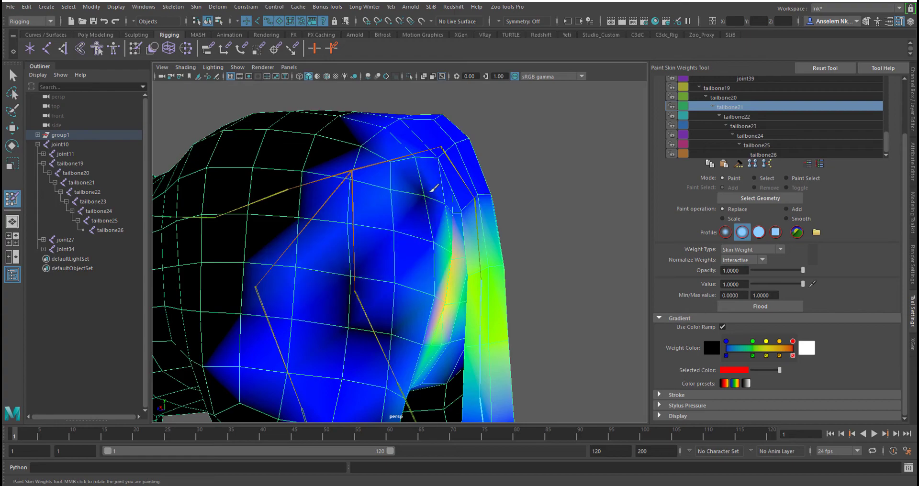
ctrl+drag(410, 327, 380, 377)
Step: Remove tailbone21 weight from the body mesh between the buttocks, underneath the tail root
alt+middle_drag(386, 375, 410, 292)
mouse_move(410, 293)
alt+mouse_down()
mouse_move(297, 291)
mouse_move(293, 232)
mouse_move(306, 237)
alt+mouse_up()
ctrl+drag(394, 257, 334, 277)
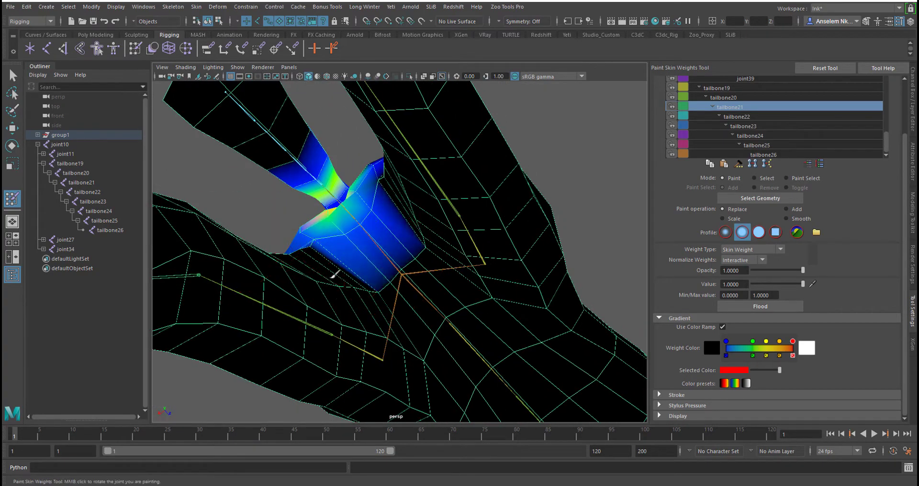
ctrl+drag(369, 248, 399, 213)
mouse_move(323, 252)
ctrl+mouse_down()
mouse_move(380, 195)
mouse_move(316, 260)
ctrl+mouse_up()
mouse_move(391, 203)
alt+mouse_down()
mouse_move(410, 257)
mouse_move(438, 281)
mouse_move(353, 237)
mouse_move(373, 257)
alt+mouse_up()
mouse_move(339, 210)
ctrl+mouse_down()
mouse_move(324, 147)
mouse_move(390, 225)
ctrl+mouse_up()
Step: Reduce the remaining tailbone21 weights on the back of the left buttock and thigh
alt+drag(440, 347, 427, 236)
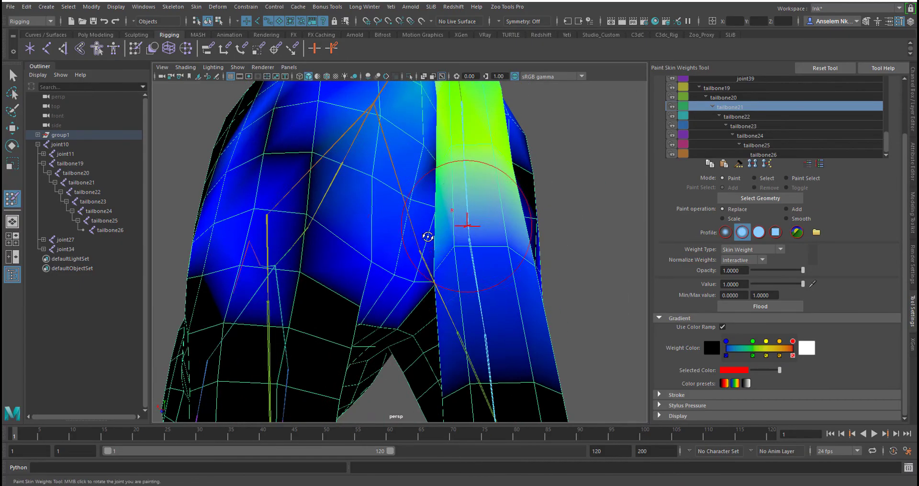
mouse_move(324, 176)
alt+mouse_down()
mouse_move(370, 298)
mouse_move(410, 318)
mouse_move(447, 256)
mouse_move(449, 191)
mouse_move(433, 282)
mouse_move(414, 234)
alt+mouse_up()
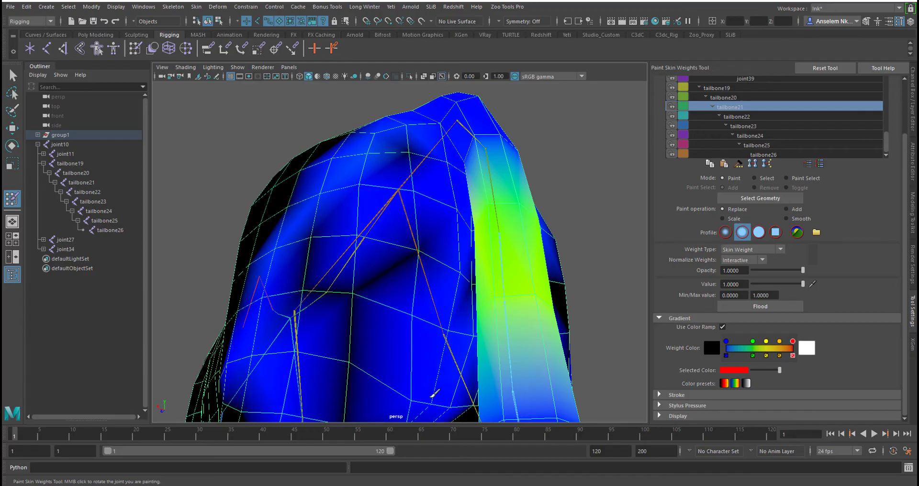
mouse_move(431, 397)
ctrl+mouse_down()
mouse_move(402, 144)
mouse_move(281, 307)
ctrl+mouse_up()
mouse_move(333, 220)
alt+mouse_down()
mouse_move(355, 265)
mouse_move(360, 214)
mouse_move(297, 314)
alt+mouse_up()
alt+middle_drag(266, 252, 288, 233)
alt+right_drag(287, 233, 293, 233)
scroll(292, 233, down, 7)
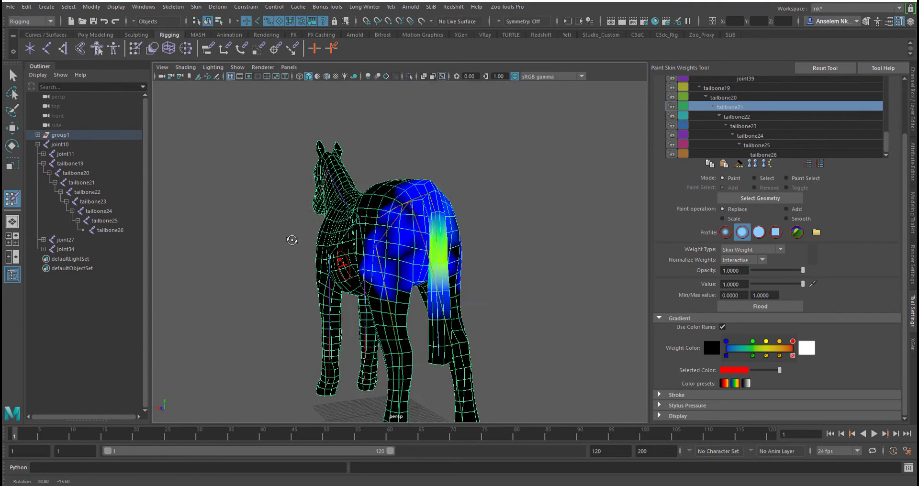
Step: Reduce the tailbone22 influence on the right buttock beside the tail
click(738, 121)
mouse_move(550, 273)
alt+mouse_down()
mouse_move(437, 291)
mouse_move(429, 281)
mouse_move(440, 172)
mouse_move(560, 233)
mouse_move(516, 394)
mouse_move(454, 58)
mouse_move(447, 270)
alt+mouse_up()
scroll(439, 289, up, 5)
scroll(429, 281, up, 5)
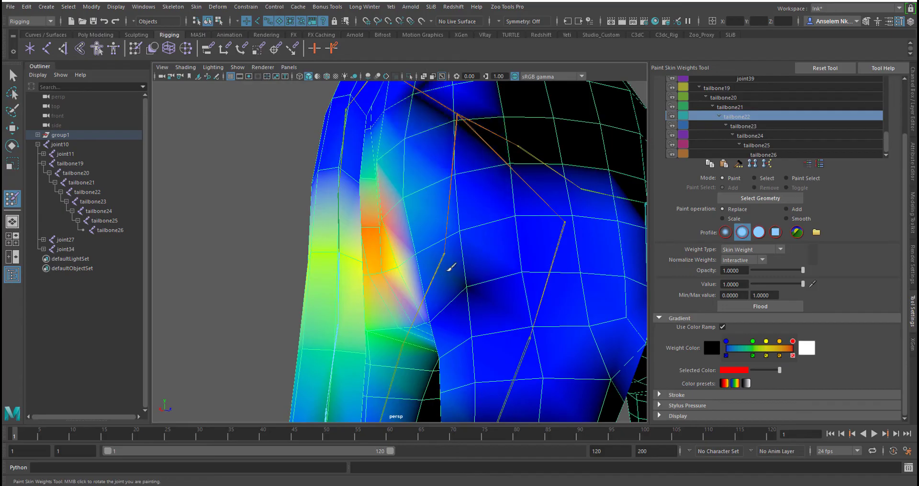
scroll(478, 287, down, 3)
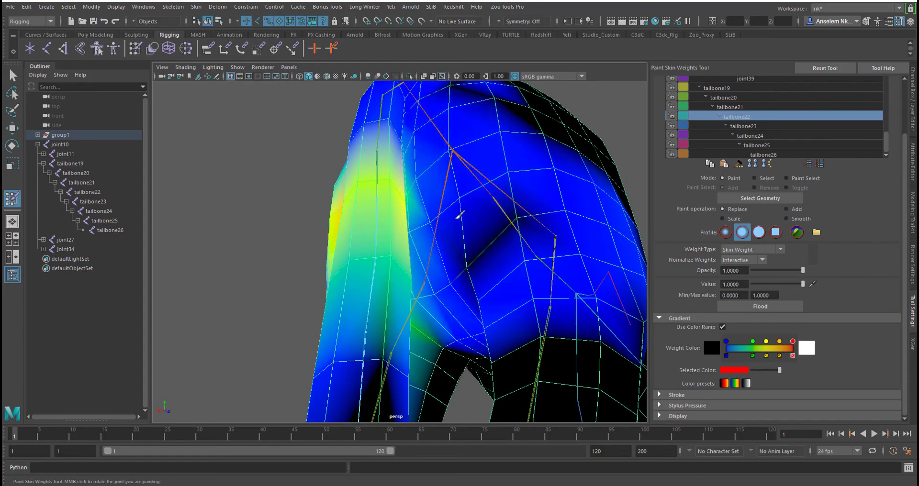
mouse_move(459, 216)
mouse_down()
mouse_move(578, 300)
mouse_move(460, 341)
mouse_up()
Step: Inspect the weights of the tail joints from tailbone22 down to tailbone25 on the tail, rump and hind legs
alt+drag(481, 373, 448, 300)
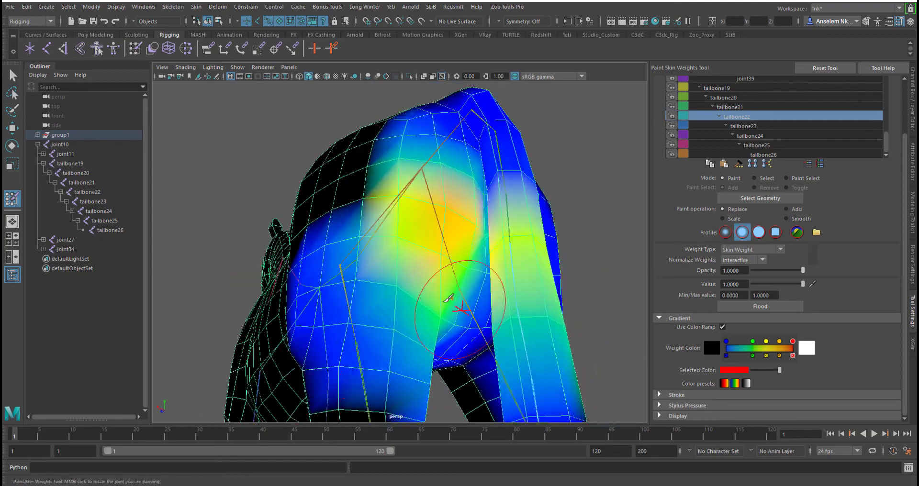
alt+drag(452, 262, 274, 273)
key(Down)
key(Down)
alt+drag(526, 335, 258, 261)
alt+right_drag(258, 261, 423, 264)
key(Down)
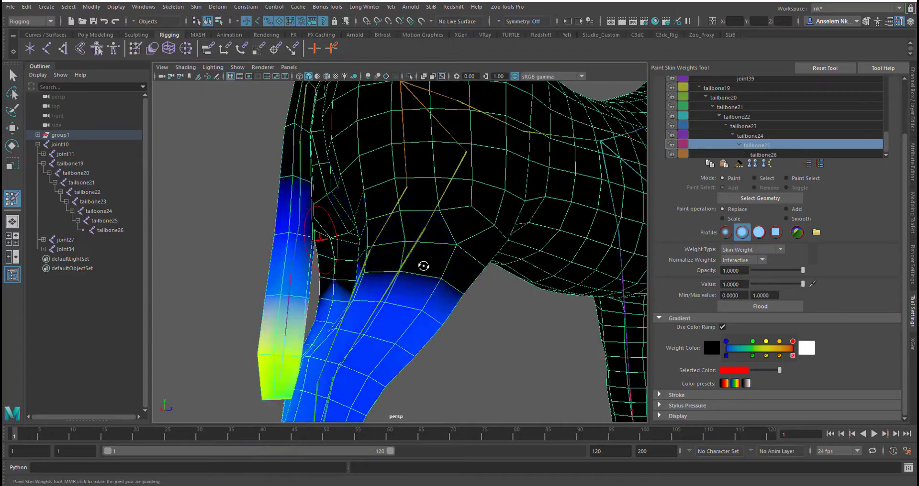
mouse_move(423, 264)
alt+mouse_down()
mouse_move(470, 342)
mouse_move(335, 292)
mouse_move(272, 349)
mouse_move(479, 230)
mouse_move(426, 287)
mouse_move(519, 164)
mouse_move(478, 242)
mouse_move(389, 174)
mouse_move(364, 210)
mouse_move(319, 196)
mouse_move(378, 279)
mouse_move(418, 239)
mouse_move(415, 328)
mouse_move(375, 263)
mouse_move(482, 266)
mouse_move(467, 281)
alt+mouse_up()
Step: Reduce the tailbone26 influence on the left hind leg around the hock
key(Down)
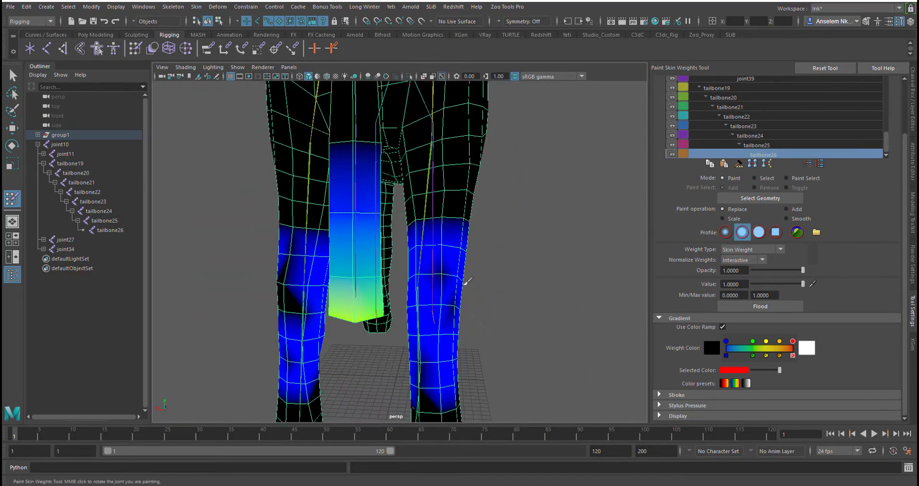
alt+drag(475, 344, 381, 246)
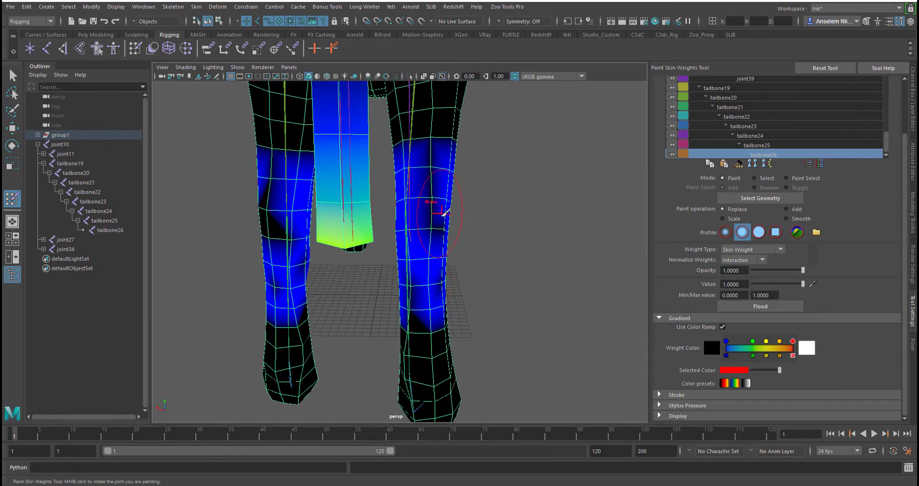
alt+drag(444, 213, 328, 176)
mouse_move(356, 252)
alt+mouse_down()
mouse_move(379, 293)
mouse_move(385, 242)
mouse_move(431, 282)
mouse_move(390, 251)
alt+mouse_up()
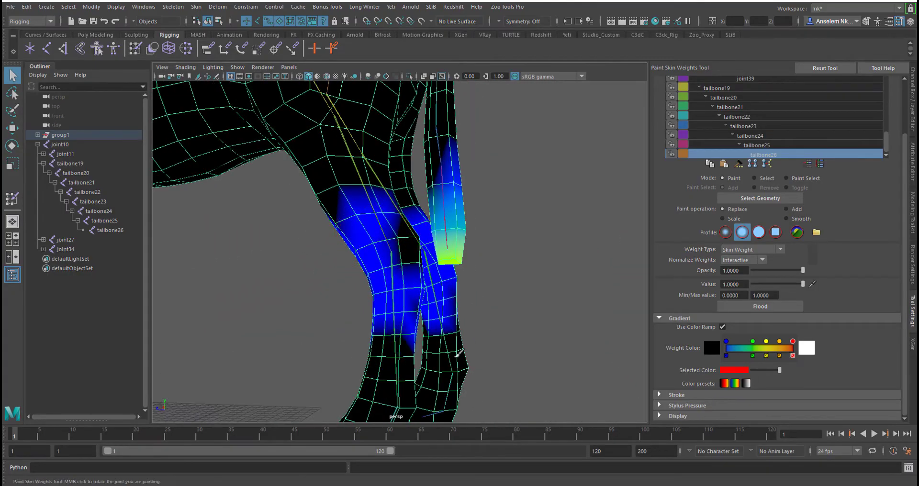
mouse_move(422, 285)
alt+mouse_down()
mouse_move(268, 316)
mouse_move(430, 216)
alt+mouse_up()
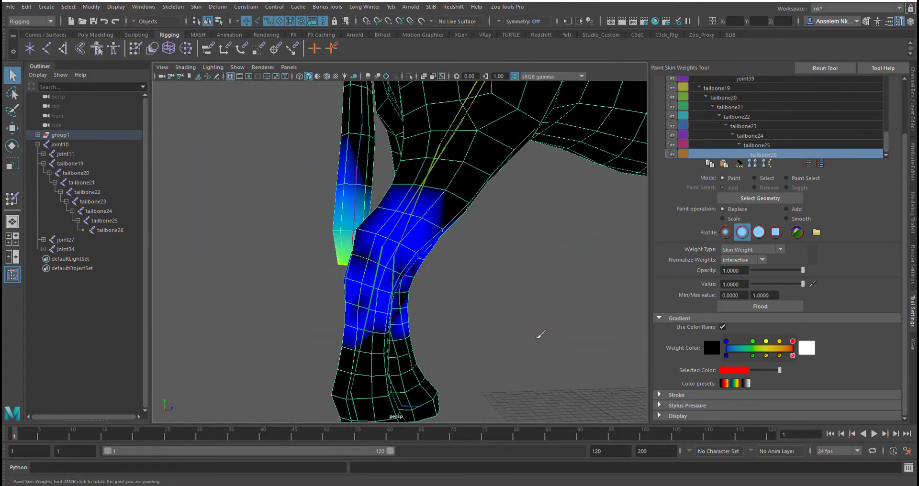
drag(798, 285, 749, 284)
drag(437, 211, 423, 230)
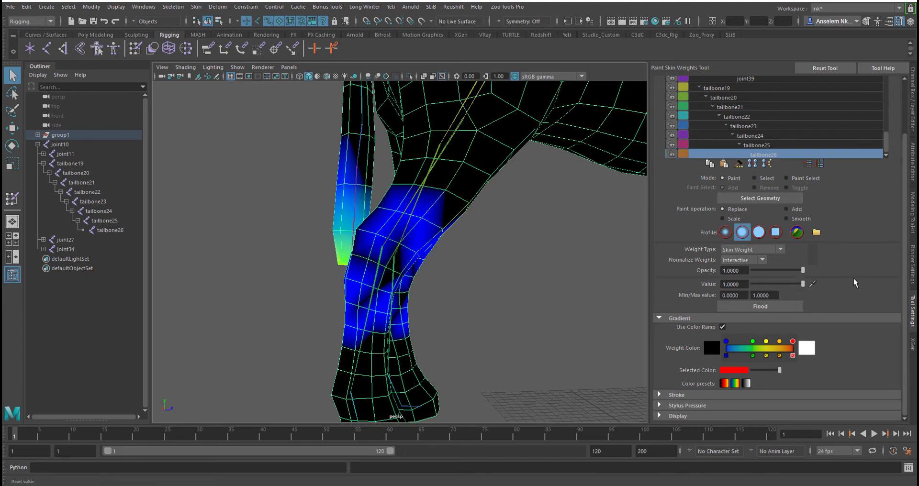
Step: Paint tailbone26 weight onto the tip of the tail from several sides, using Replace with value 1
alt+drag(400, 340, 531, 346)
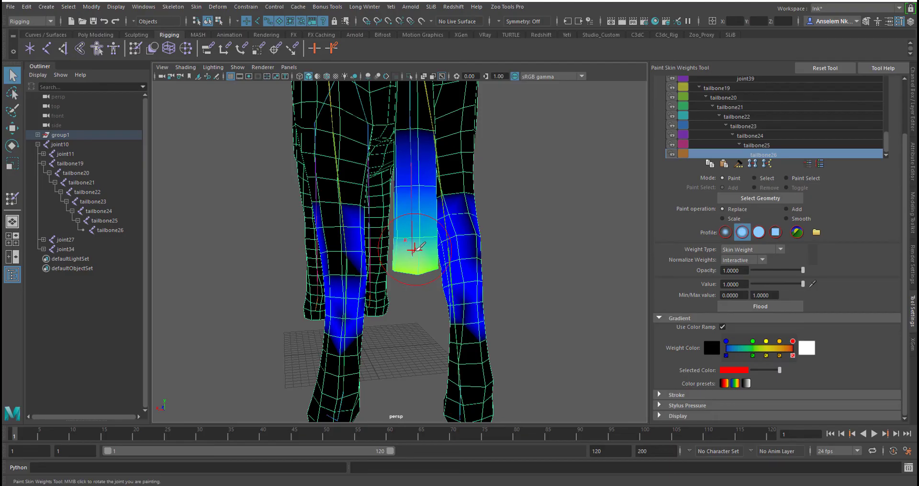
mouse_move(460, 263)
alt+mouse_down()
mouse_move(610, 250)
mouse_move(586, 241)
alt+mouse_up()
scroll(507, 263, up, 5)
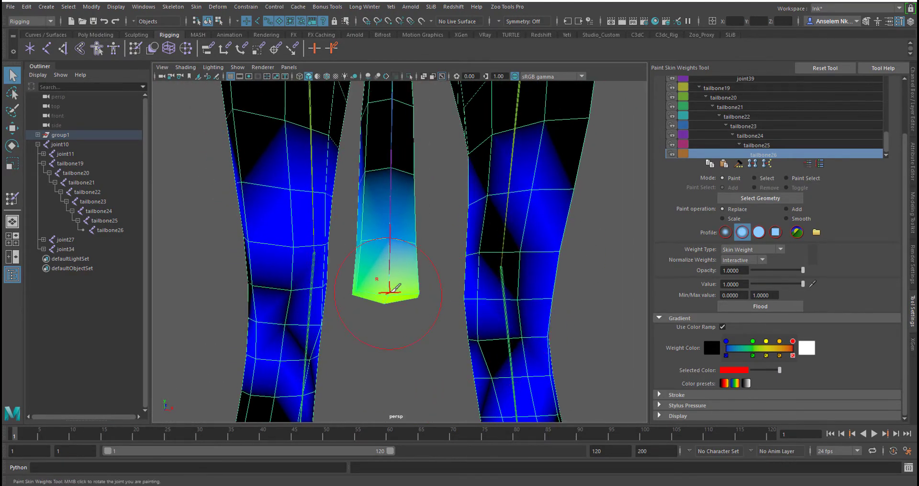
click(761, 145)
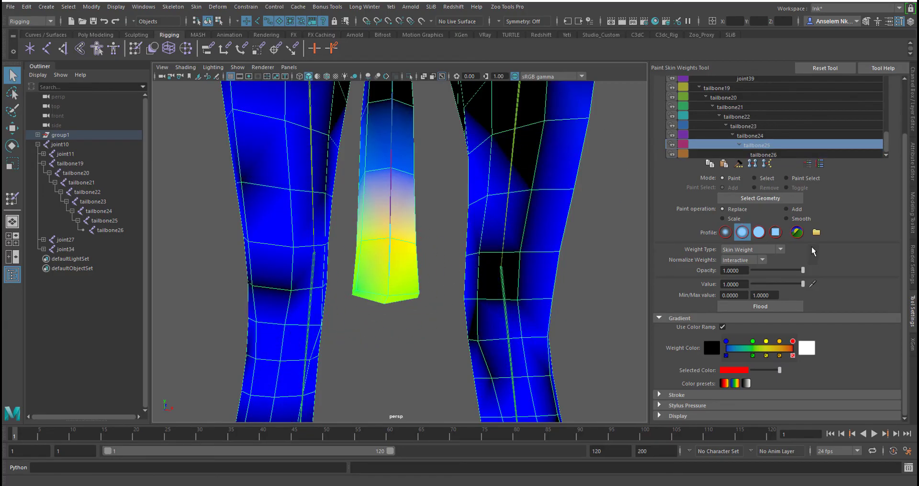
click(761, 155)
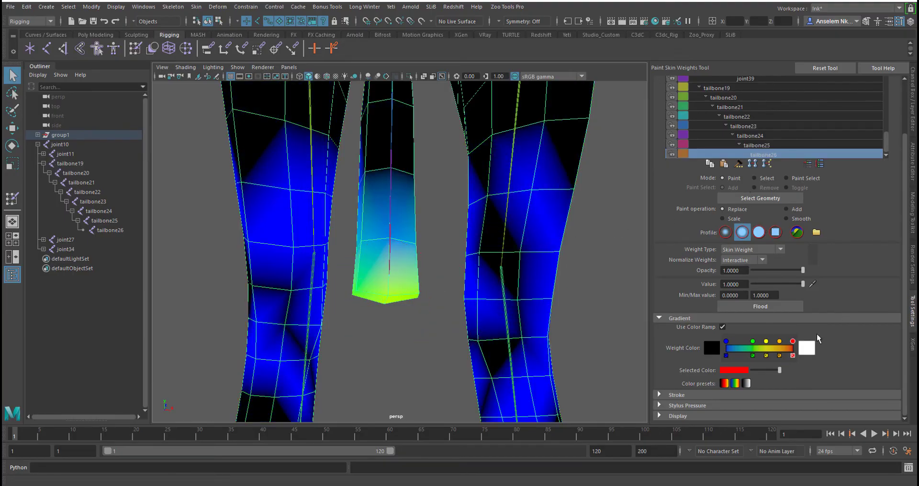
drag(398, 291, 375, 286)
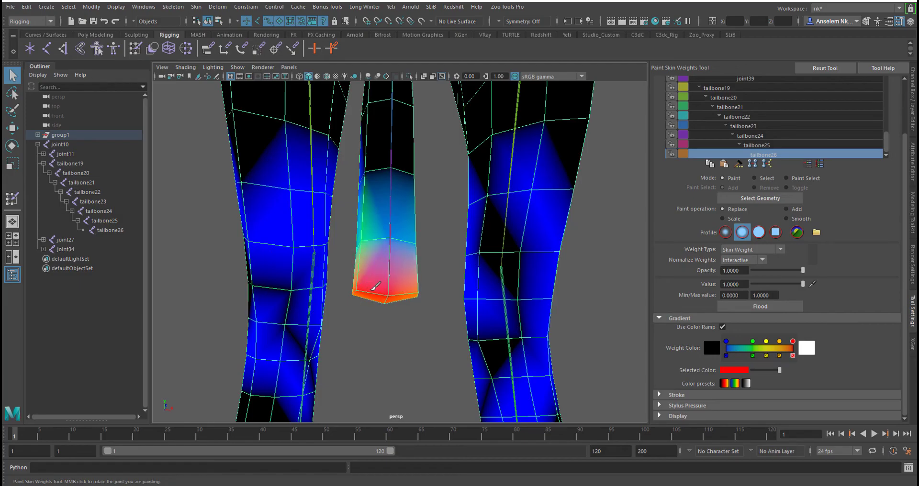
click(403, 285)
alt+drag(408, 326, 285, 347)
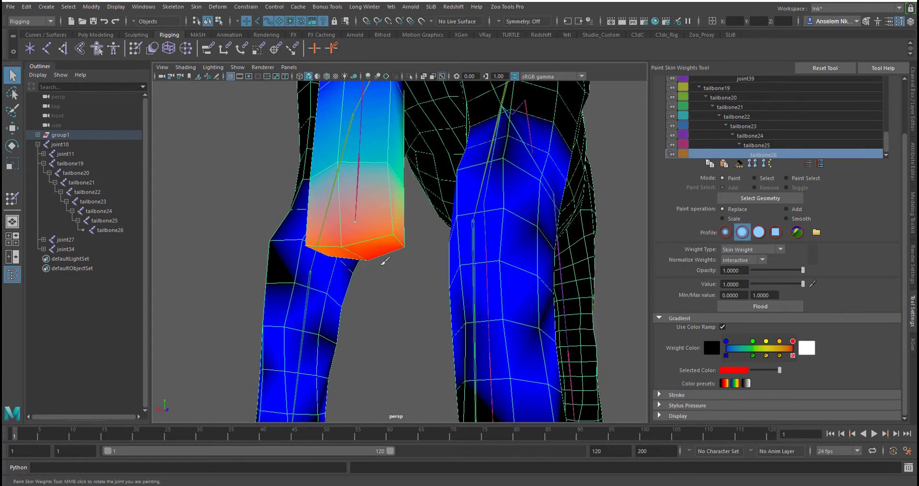
click(355, 234)
alt+drag(355, 233, 403, 240)
click(405, 240)
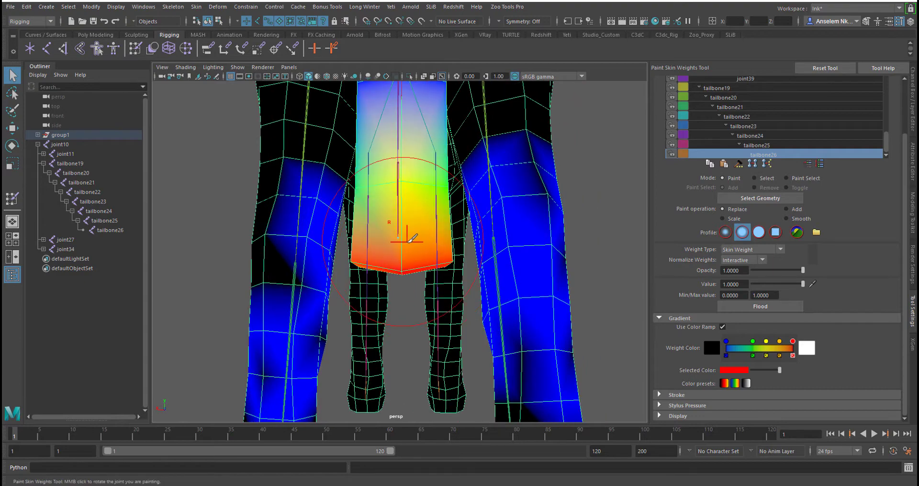
Step: Paint tailbone25 weight at value 1 onto the lower section of the tail just above the tip
alt+drag(426, 205, 436, 276)
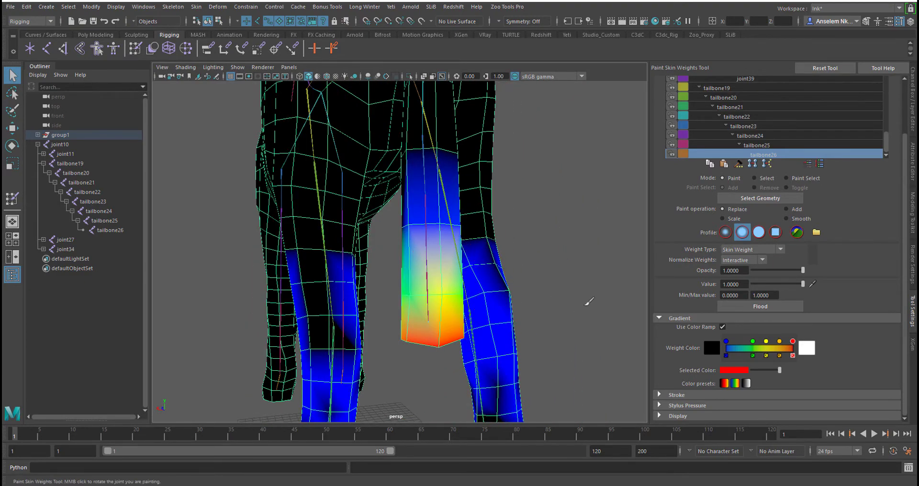
alt+drag(457, 337, 472, 282)
click(776, 145)
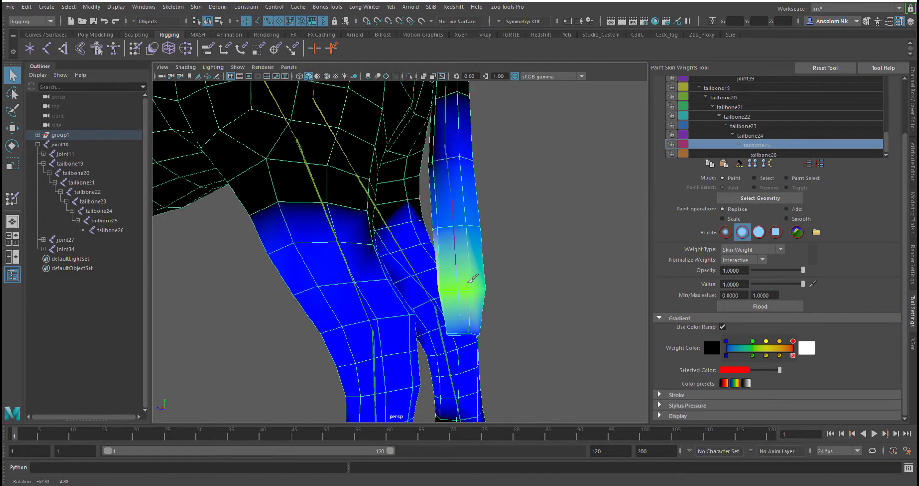
alt+right_drag(473, 283, 498, 303)
click(498, 263)
click(484, 239)
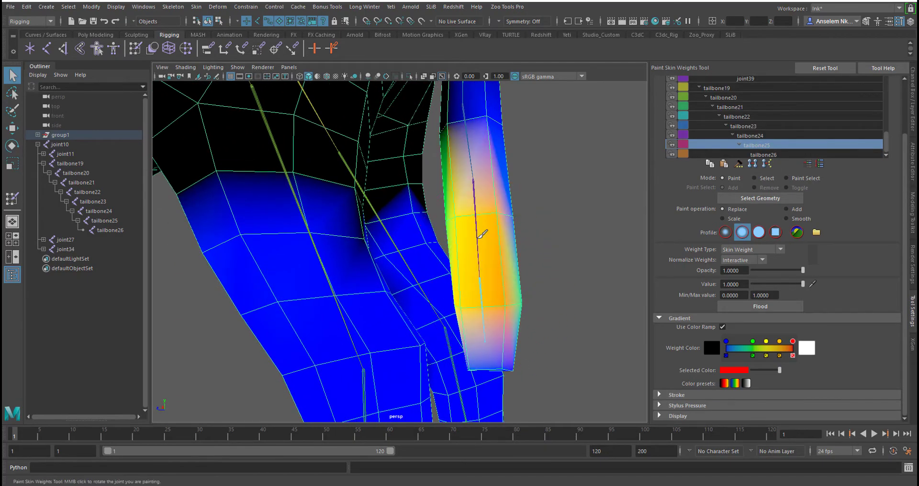
mouse_move(482, 266)
alt+mouse_down()
mouse_move(358, 278)
mouse_move(462, 266)
mouse_move(476, 328)
mouse_move(484, 311)
alt+mouse_up()
click(407, 270)
click(350, 267)
Step: Paint tailbone24 weight at value 1 onto the tail section above the tailbone25 area
click(761, 136)
alt+drag(523, 250, 533, 258)
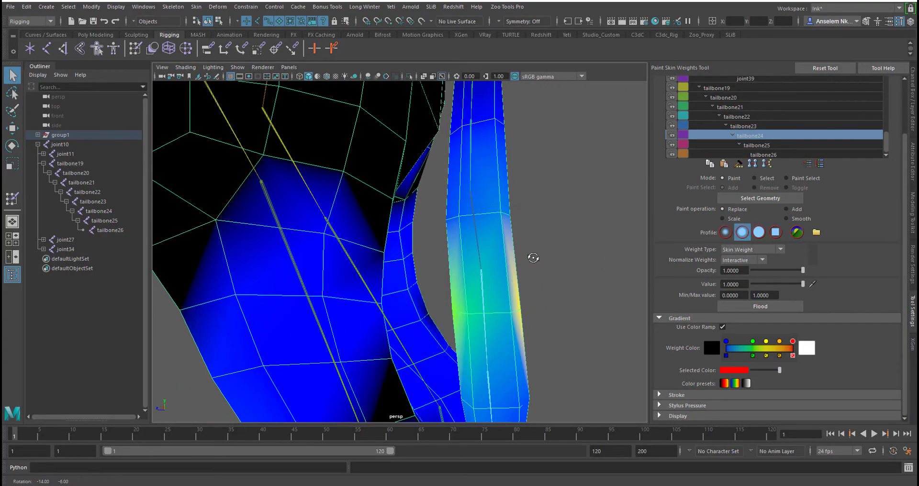
drag(484, 279, 477, 229)
mouse_move(531, 289)
alt+mouse_down()
mouse_move(431, 287)
mouse_move(445, 305)
mouse_move(377, 295)
alt+mouse_up()
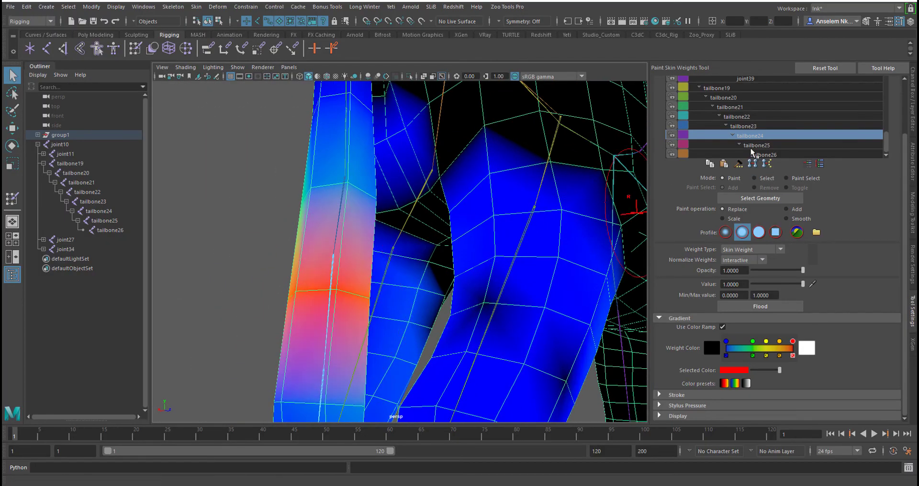
Step: Paint tailbone23 weight at value 1 across the middle section of the tail
click(758, 129)
mouse_move(543, 211)
alt+mouse_down()
mouse_move(509, 301)
mouse_move(476, 226)
mouse_move(398, 259)
mouse_move(318, 230)
mouse_move(204, 234)
alt+mouse_up()
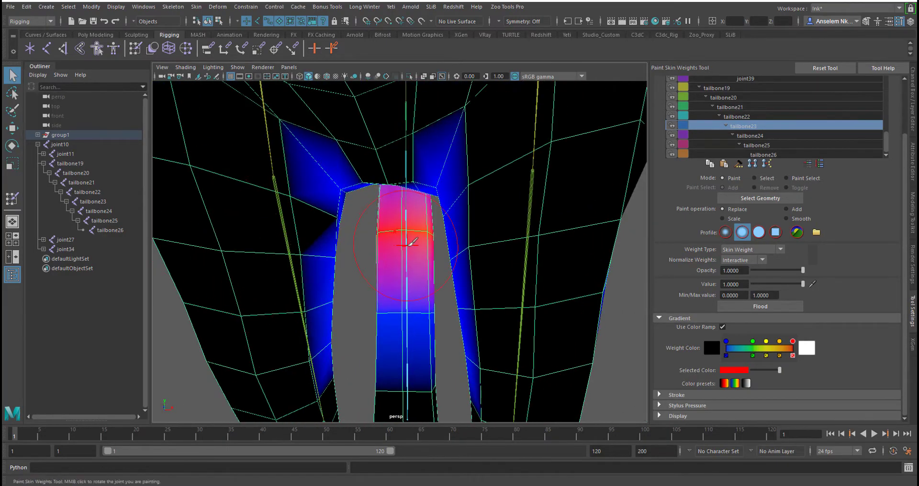
mouse_move(406, 273)
alt+mouse_down()
mouse_move(568, 310)
mouse_move(588, 306)
alt+mouse_up()
drag(410, 241, 386, 239)
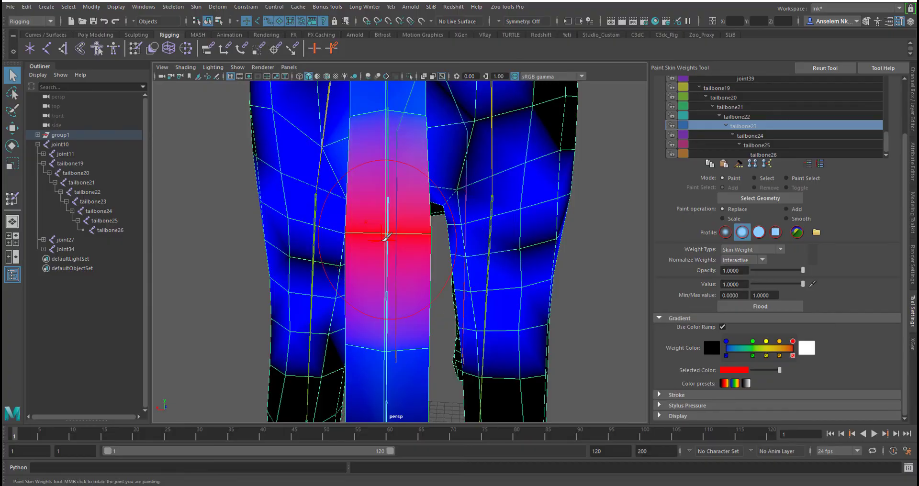
Step: Paint tailbone22 weight at value 1 onto the tail section above the tailbone23 area, covering its sides
alt+middle_drag(386, 283, 397, 346)
alt+drag(396, 347, 502, 330)
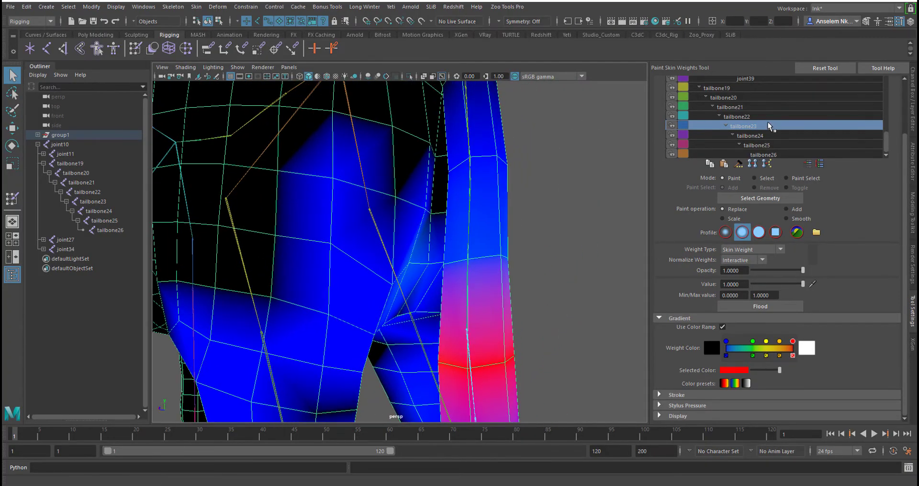
click(754, 117)
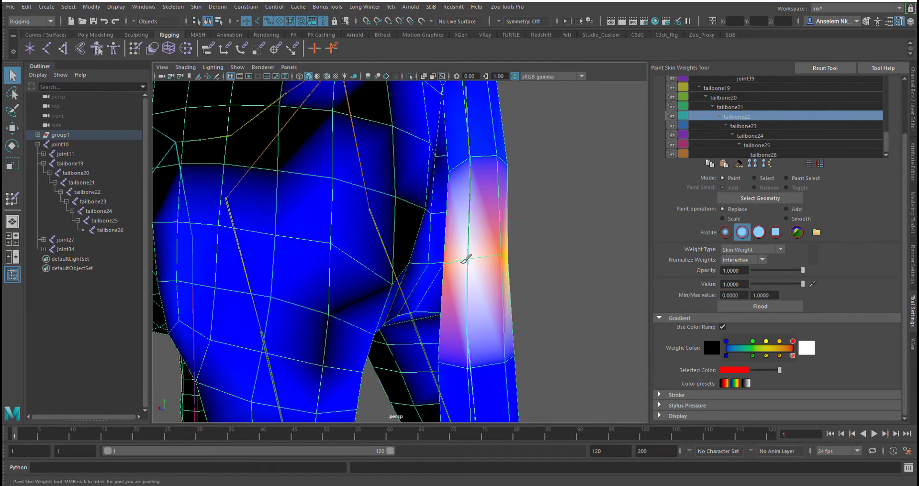
mouse_move(466, 258)
alt+mouse_down()
mouse_move(441, 273)
mouse_move(308, 261)
mouse_move(273, 287)
mouse_move(353, 332)
mouse_move(346, 201)
mouse_move(371, 262)
mouse_move(492, 324)
mouse_move(439, 361)
mouse_move(468, 349)
mouse_move(504, 268)
alt+mouse_up()
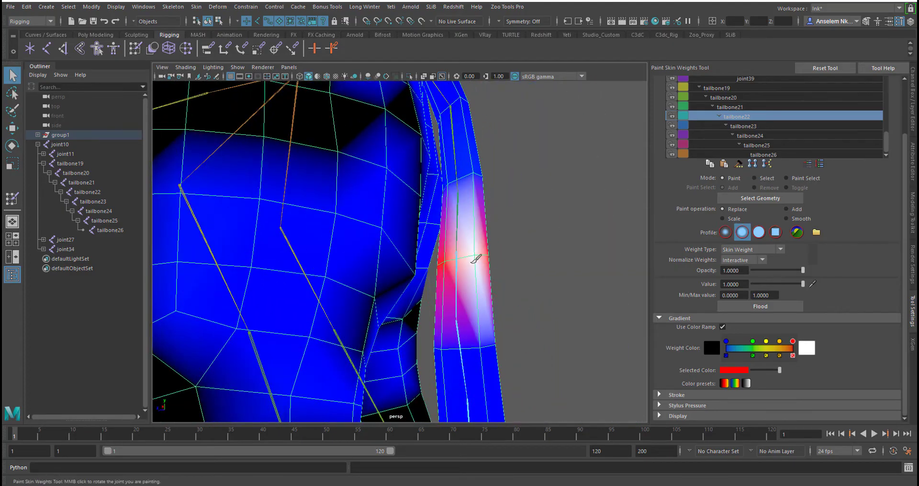
mouse_move(471, 301)
alt+mouse_down()
mouse_move(471, 322)
mouse_move(405, 318)
mouse_move(468, 308)
alt+mouse_up()
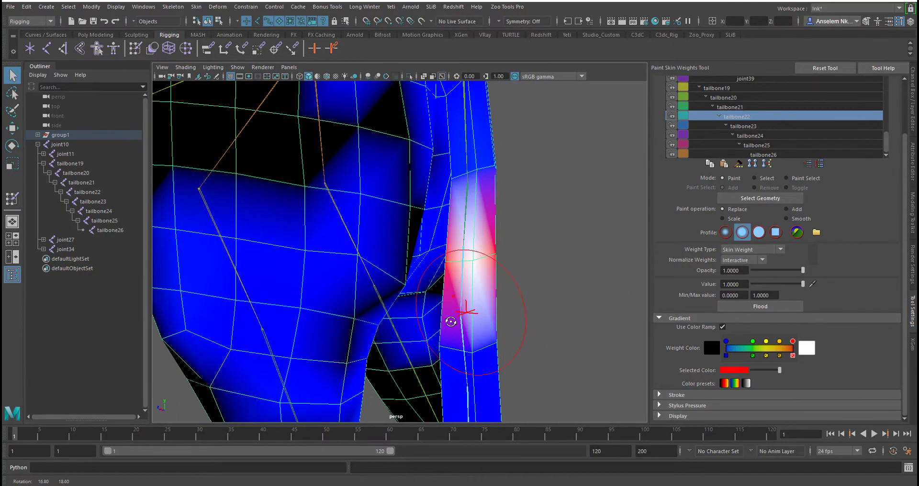
Step: Paint tailbone21 weight at value 1 around the upper tail section above the tailbone22 area
click(736, 107)
alt+drag(504, 258, 454, 210)
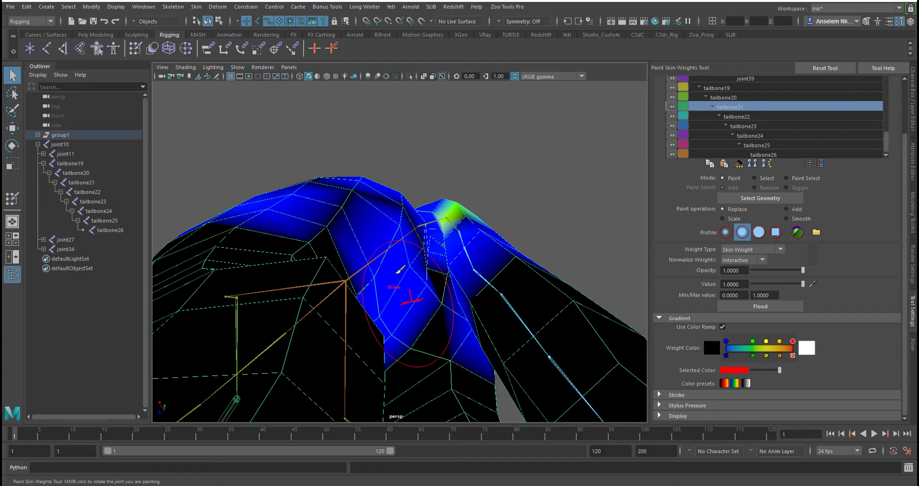
mouse_move(400, 270)
alt+mouse_down()
mouse_move(426, 292)
mouse_move(410, 304)
mouse_move(478, 154)
mouse_move(391, 185)
mouse_move(326, 187)
alt+mouse_up()
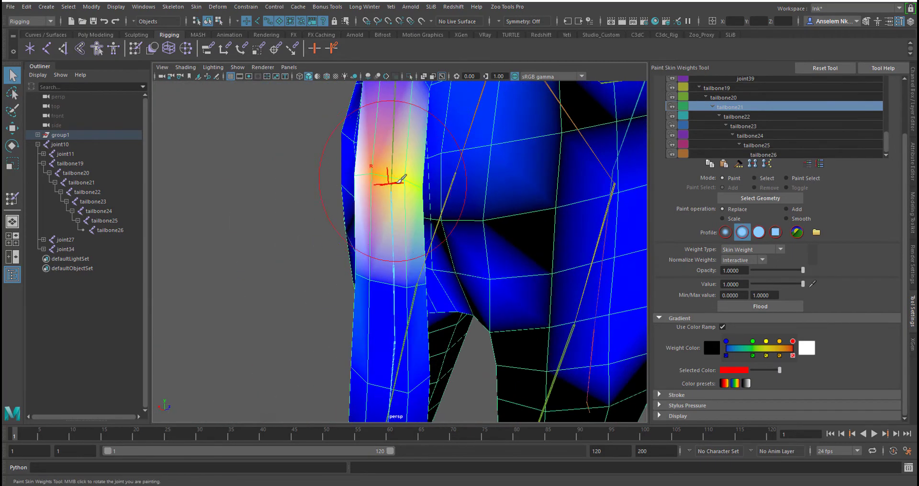
click(390, 180)
click(405, 185)
alt+drag(408, 182, 349, 203)
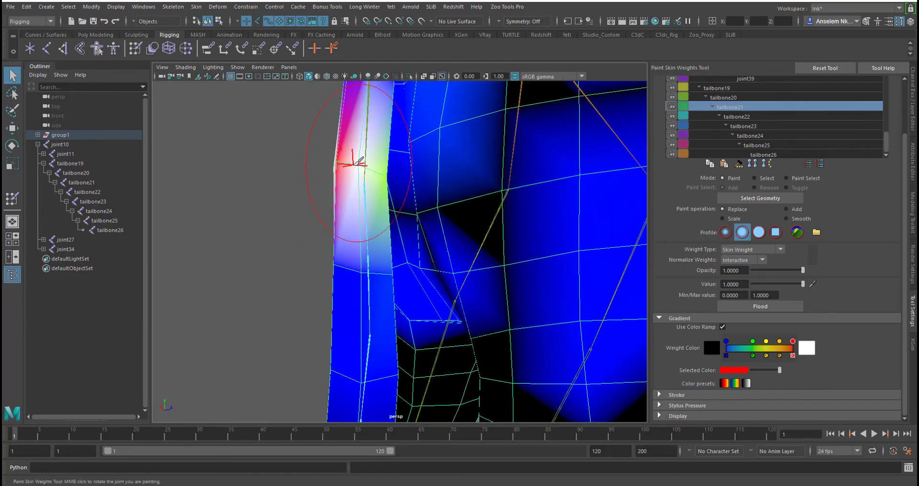
mouse_move(338, 157)
alt+mouse_down()
mouse_move(394, 188)
mouse_move(446, 170)
mouse_move(638, 162)
alt+mouse_up()
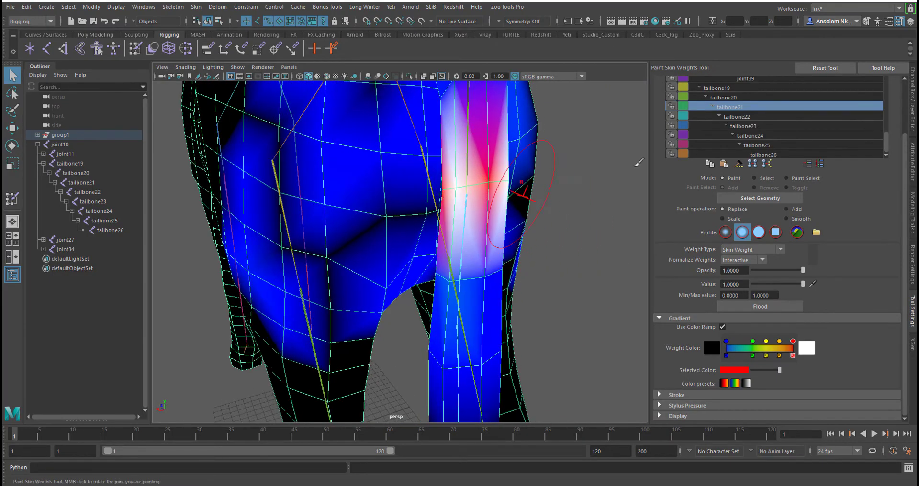
Step: Paint tailbone20 weight at value 1 around the curved top of the tail, undoing stray strokes on the rump
click(734, 97)
mouse_move(448, 180)
alt+mouse_down()
mouse_move(412, 282)
mouse_move(429, 318)
mouse_move(454, 331)
mouse_move(424, 208)
mouse_move(454, 238)
mouse_move(450, 220)
mouse_move(518, 179)
mouse_move(468, 253)
alt+mouse_up()
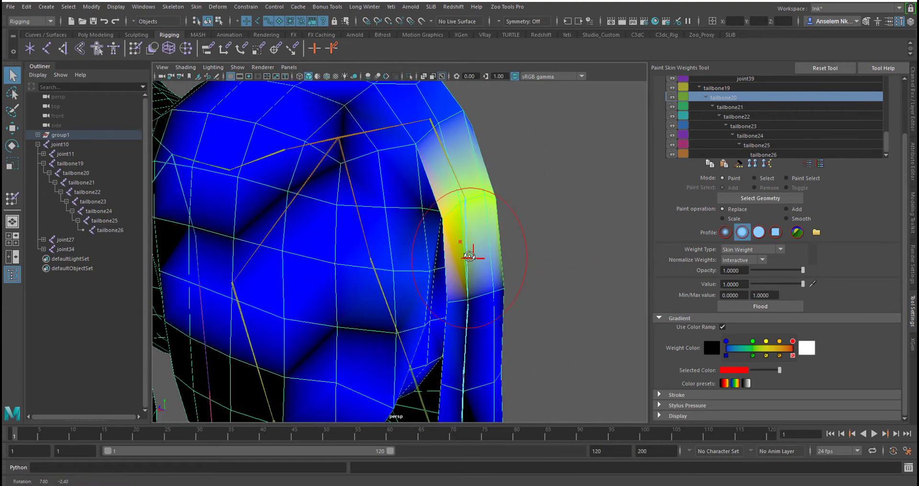
click(468, 204)
shift+drag(471, 200, 364, 216)
key(ctrl+z)
click(480, 201)
shift+click(335, 353)
mouse_move(333, 352)
mouse_down()
mouse_move(345, 331)
mouse_move(357, 219)
mouse_move(340, 183)
mouse_up()
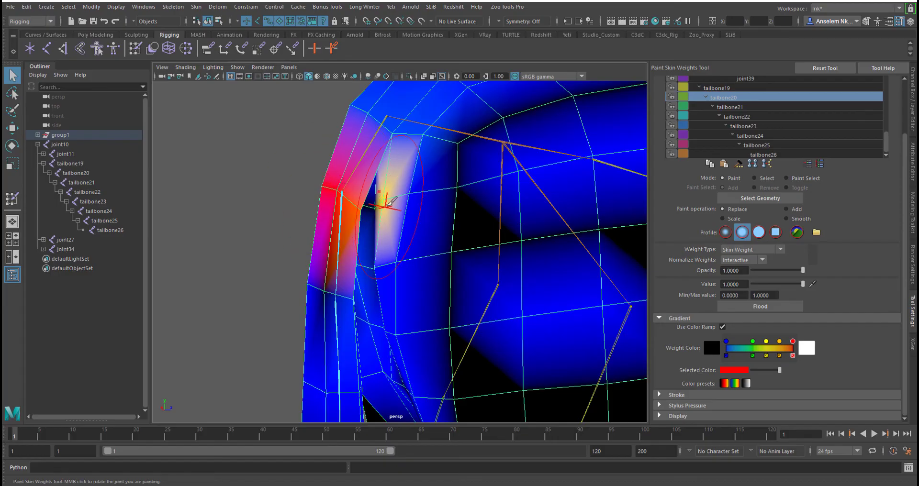
mouse_move(413, 264)
alt+mouse_down()
mouse_move(493, 269)
mouse_move(477, 197)
mouse_move(488, 197)
mouse_move(420, 196)
alt+mouse_up()
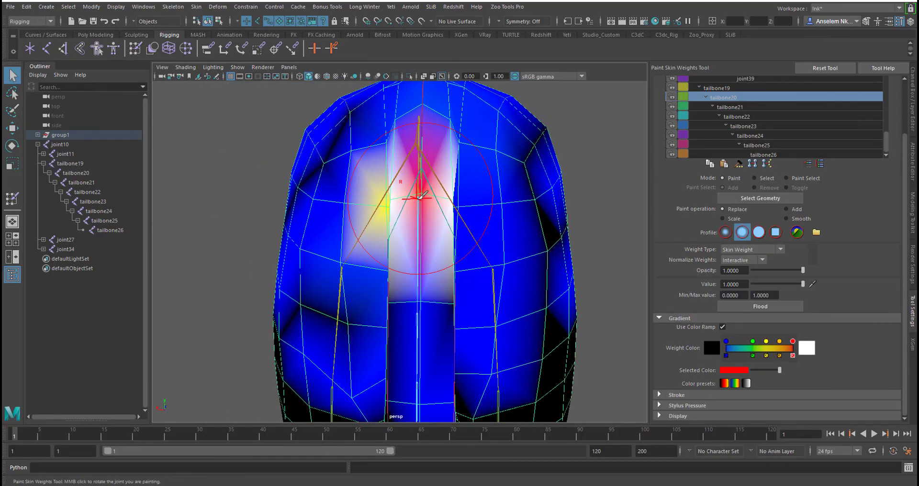
mouse_move(348, 150)
alt+mouse_down()
mouse_move(505, 235)
mouse_move(472, 217)
alt+mouse_up()
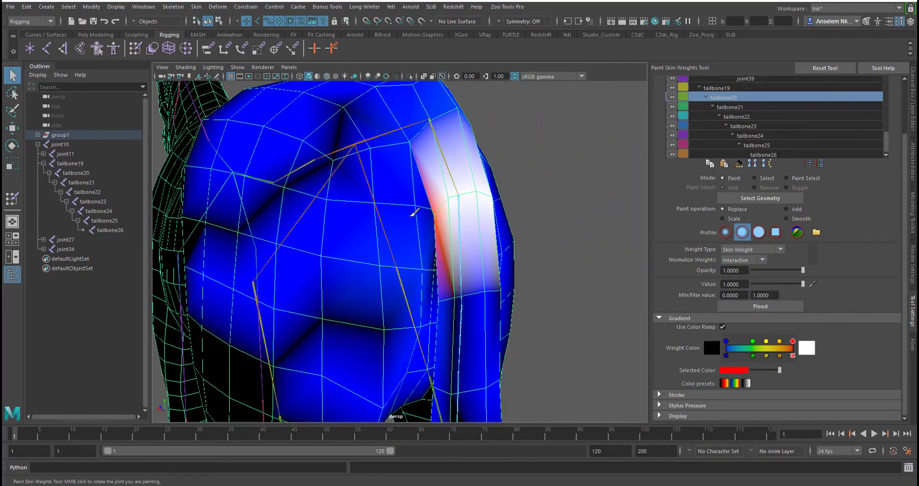
mouse_move(356, 341)
alt+mouse_down()
mouse_move(365, 230)
mouse_move(416, 244)
mouse_move(261, 228)
mouse_move(293, 264)
alt+mouse_up()
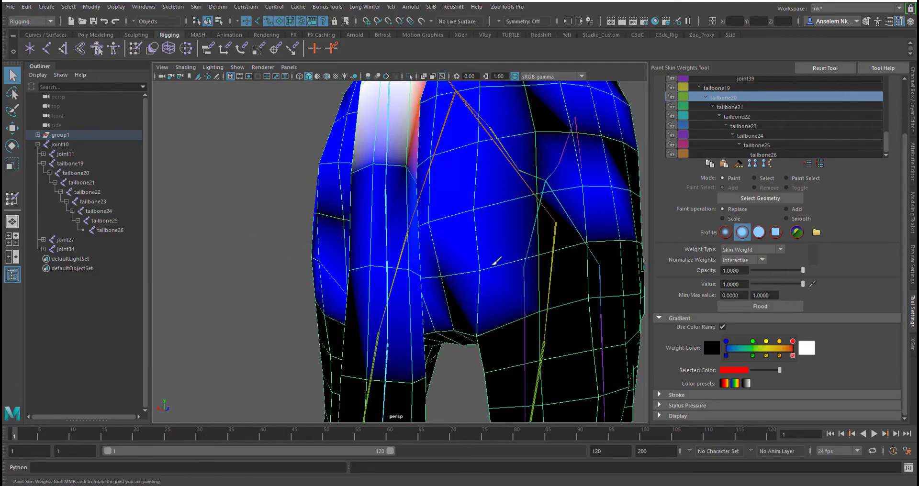
alt+drag(478, 254, 498, 266)
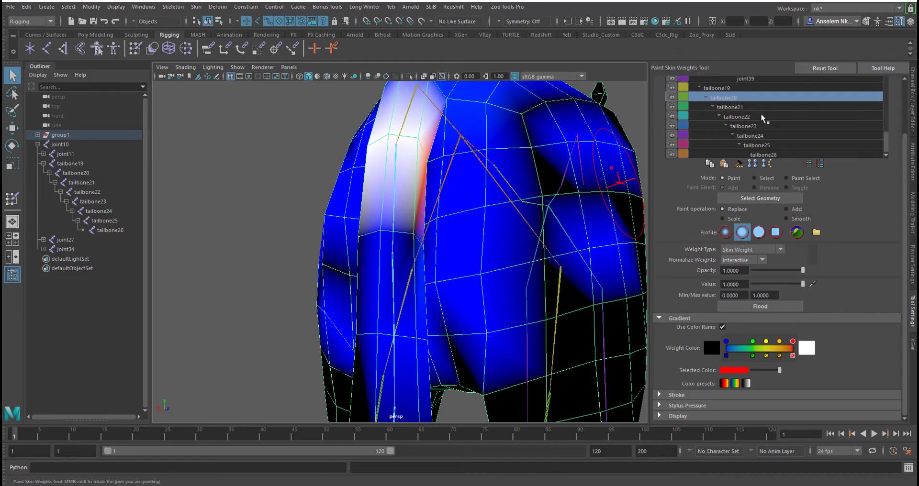
Step: Lock the tailbone20 weights and check how tailbone19, tailbone20 and tailbone21 influence the rump and upper tail
click(671, 98)
alt+drag(431, 216, 384, 168)
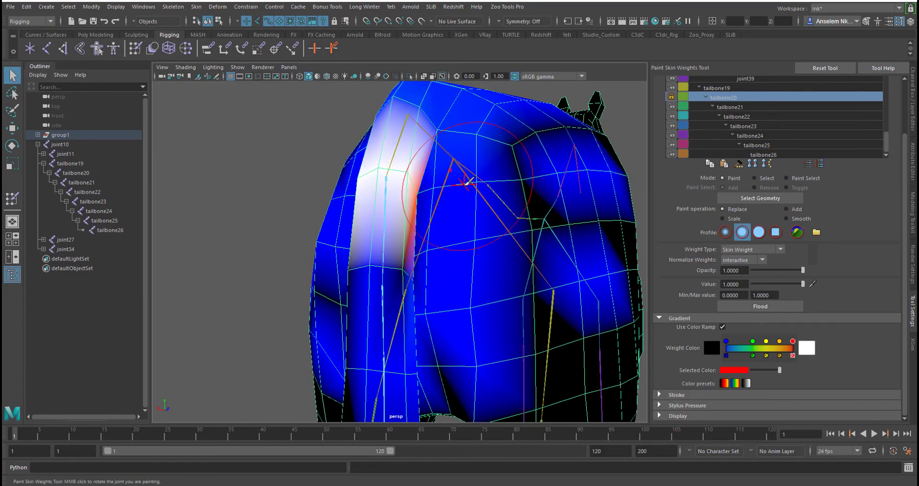
click(734, 107)
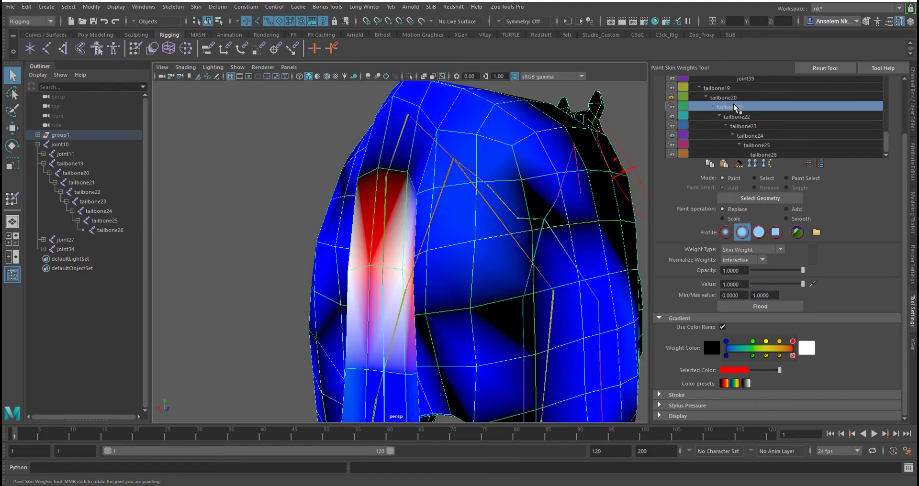
alt+drag(426, 221, 545, 192)
click(728, 89)
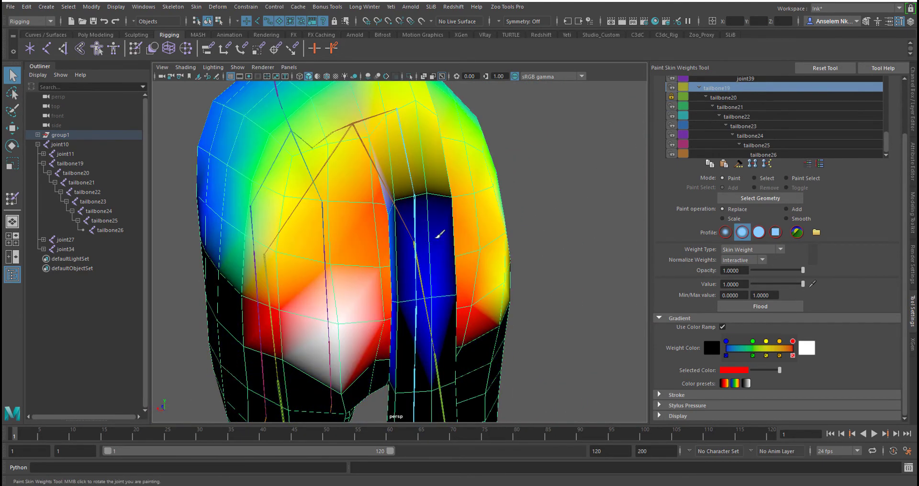
click(730, 99)
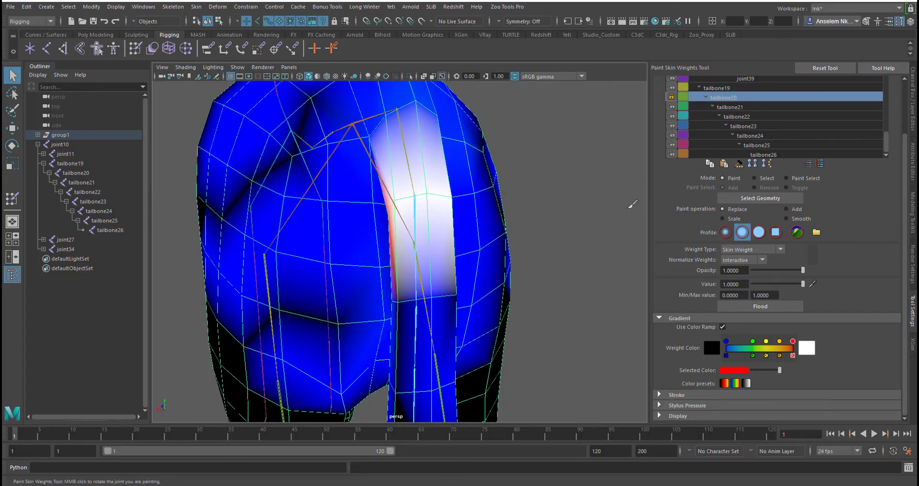
click(735, 106)
alt+drag(362, 300, 459, 273)
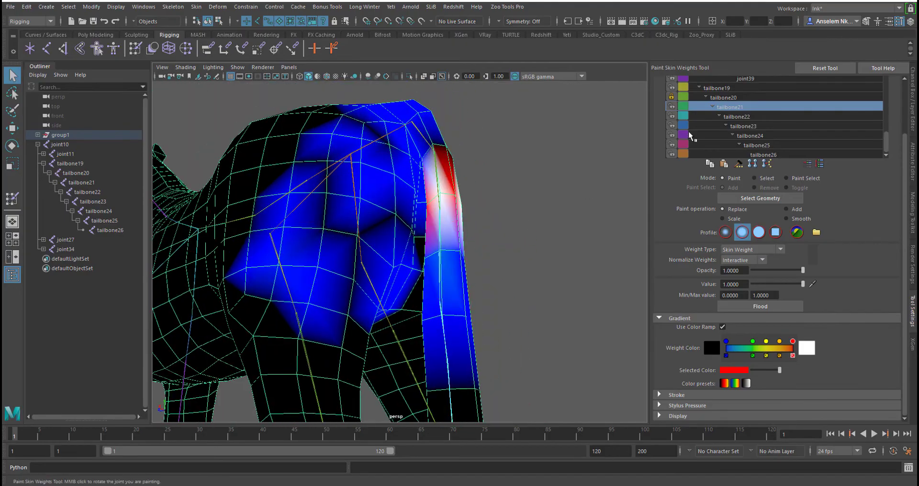
Step: Check the tailbone22 weights from both sides of the tail and lock them
click(739, 117)
alt+drag(388, 325, 230, 268)
alt+right_drag(441, 232, 523, 289)
alt+middle_drag(523, 289, 450, 268)
alt+drag(450, 267, 449, 263)
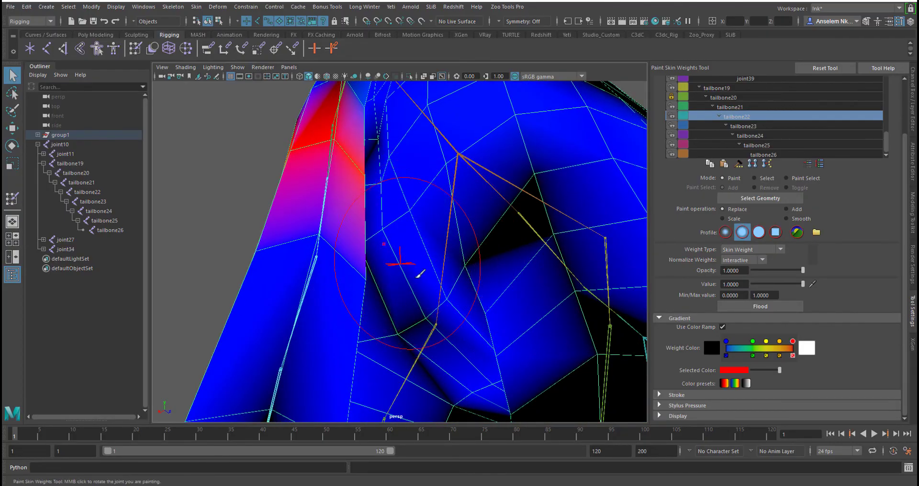
mouse_move(420, 273)
alt+mouse_down()
mouse_move(550, 288)
mouse_move(539, 235)
mouse_move(525, 232)
mouse_move(352, 273)
mouse_move(420, 272)
mouse_move(477, 224)
mouse_move(508, 244)
alt+mouse_up()
click(537, 225)
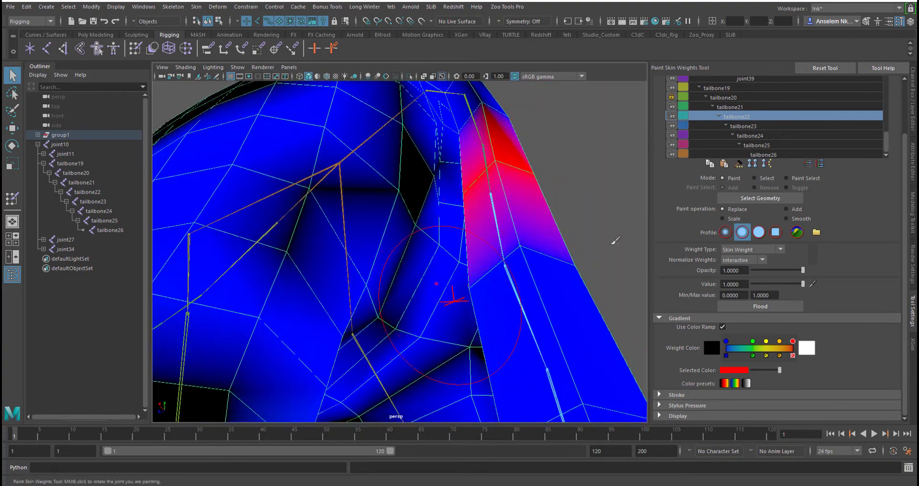
click(672, 116)
alt+drag(459, 263, 525, 308)
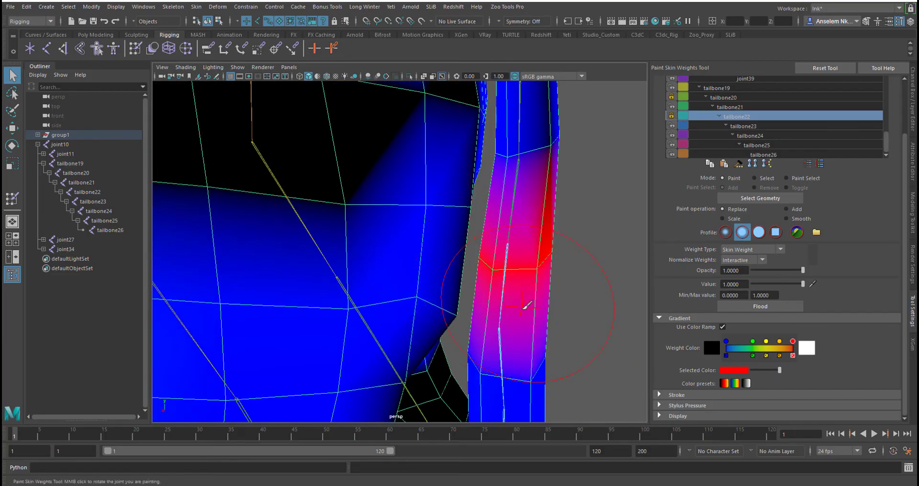
Step: Examine the tailbone24, tailbone25 and tailbone26 weights on the lower tail and the hind legs
alt+right_drag(525, 308, 369, 242)
alt+drag(369, 242, 421, 240)
click(764, 135)
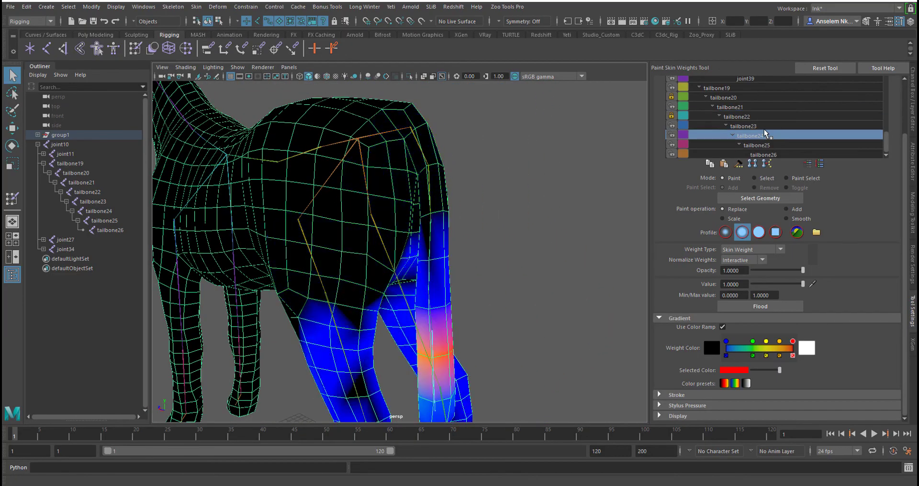
alt+drag(504, 258, 486, 191)
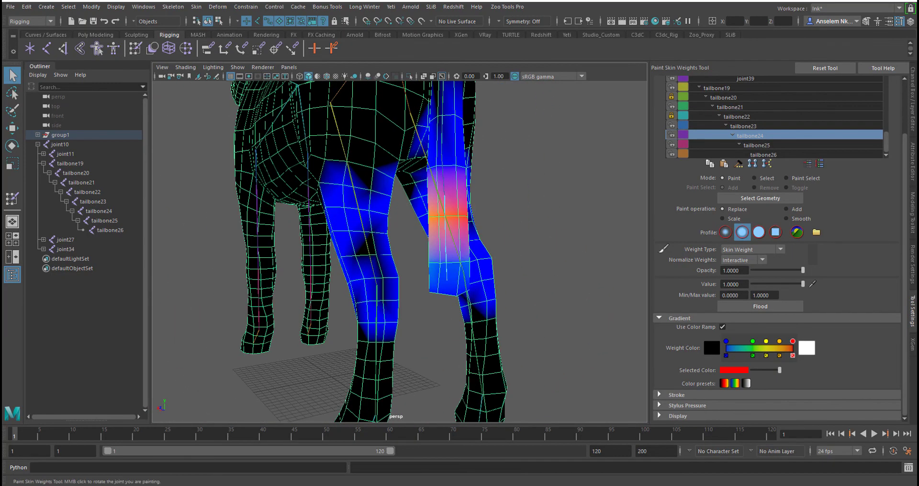
click(756, 145)
alt+drag(479, 258, 429, 258)
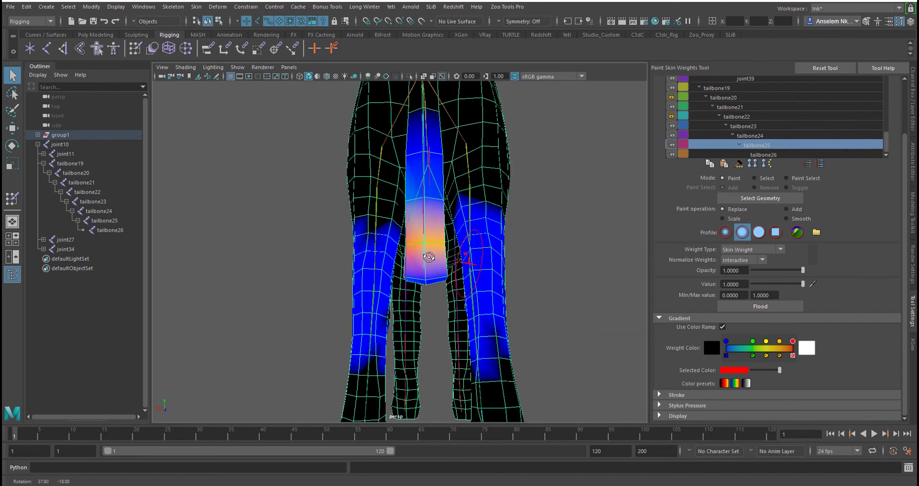
alt+drag(535, 263, 375, 281)
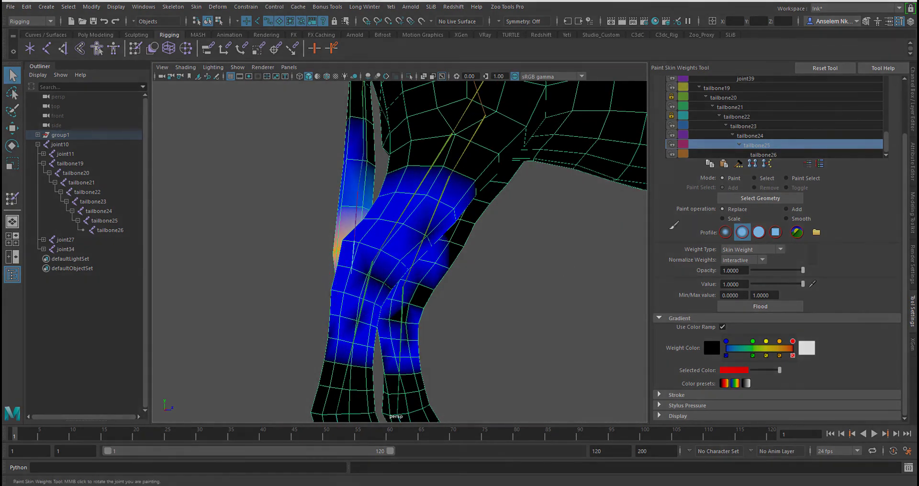
click(768, 155)
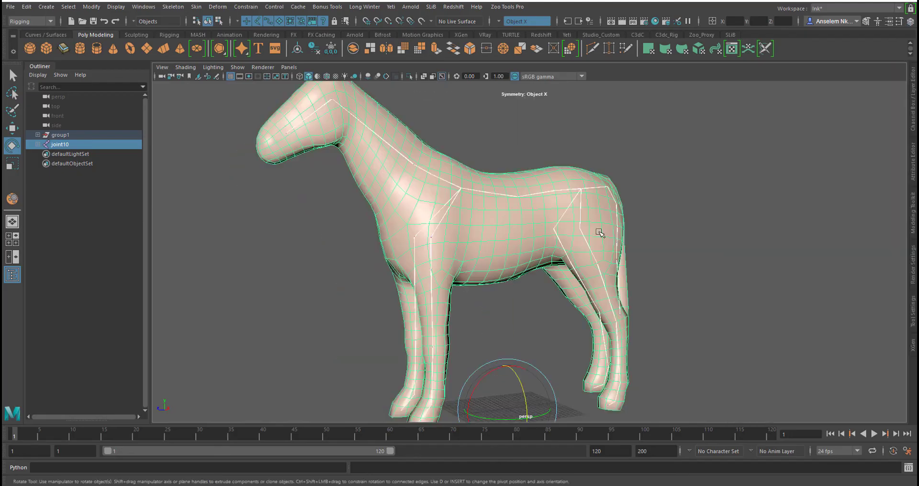
Step: Bind the horse mesh to joint10 with Geodesic Voxel, Dual quaternion skinning, 5 max influences, falloff 0.20 and resolution 256
click(196, 6)
click(358, 23)
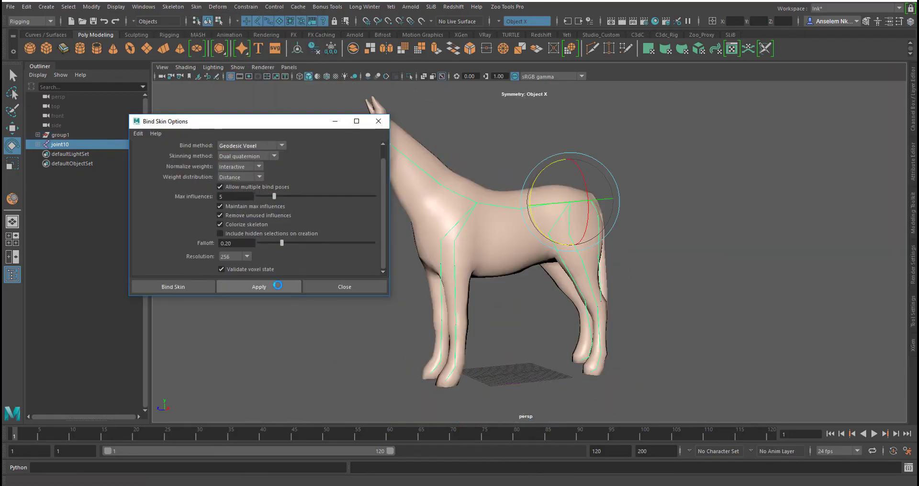
click(379, 122)
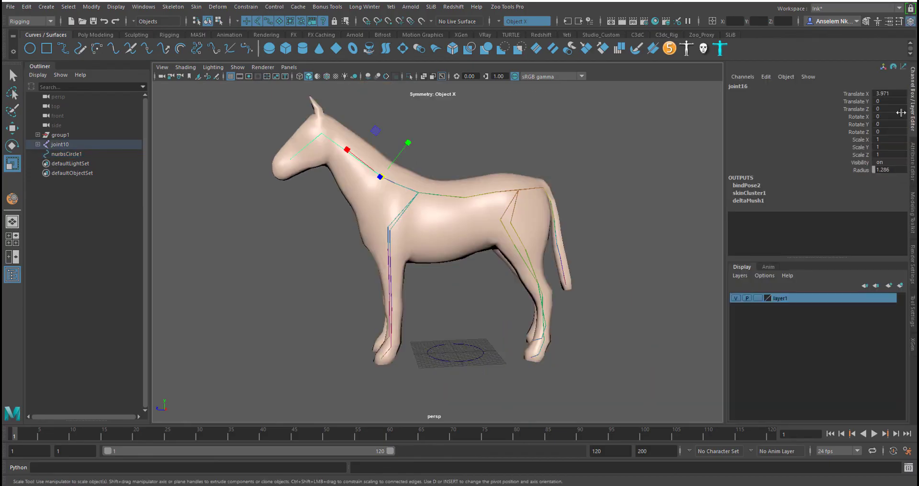
Step: Fit NURBS circle controls around the neck and head joints and name them Neck_ctrl and Head_Ctrl
click(460, 388)
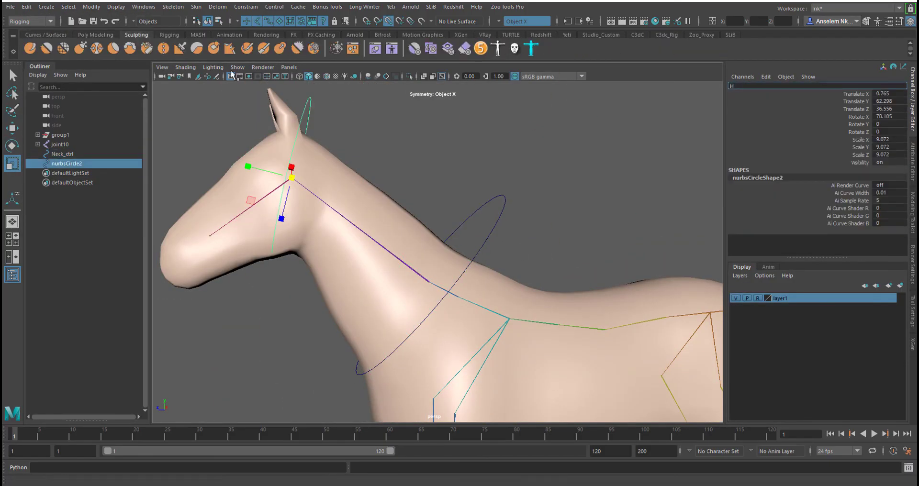
mouse_move(483, 230)
alt+mouse_down()
mouse_move(505, 236)
mouse_move(408, 246)
mouse_move(479, 240)
alt+mouse_up()
alt+right_drag(478, 240, 455, 249)
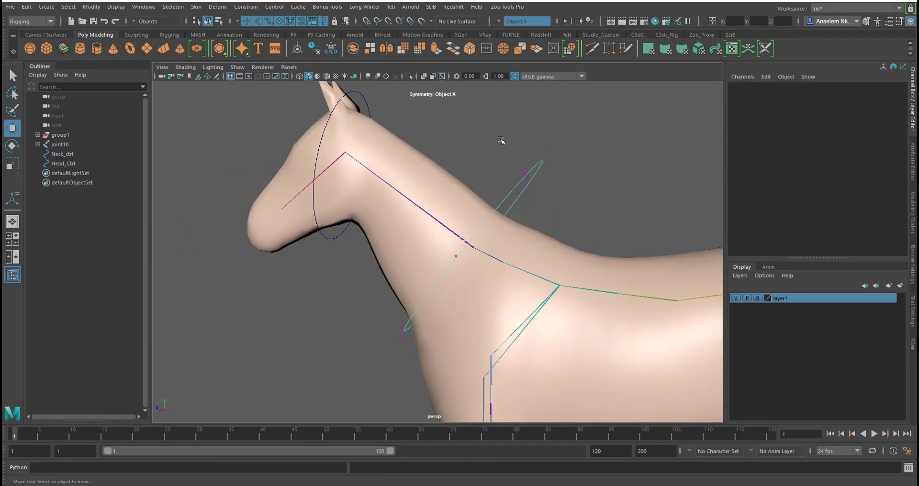
click(497, 137)
alt+drag(495, 133, 459, 233)
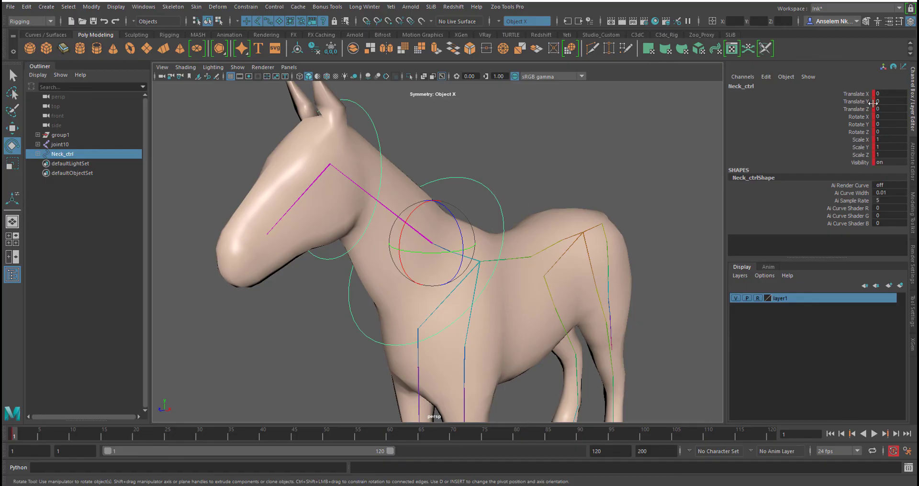
Step: Rotate Neck_ctrl at about frame 12 and set a keyframe for the pose
click(84, 435)
drag(400, 253, 417, 207)
key(s)
click(860, 117)
alt+middle_drag(431, 239, 432, 263)
Step: Keyframe Head_Ctrl's Rotate Z at frame 28 and at about frame 35
key(Down)
drag(84, 437, 228, 446)
shift+click(98, 435)
click(858, 132)
right_click(858, 132)
click(843, 137)
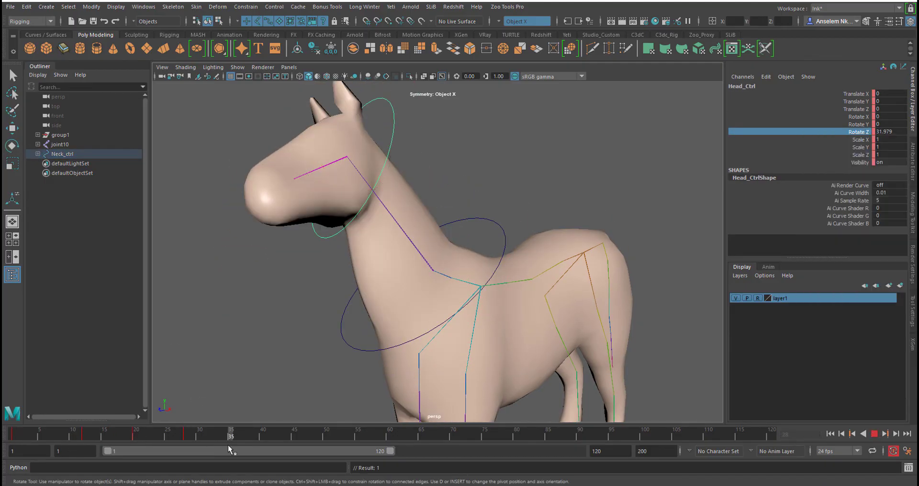
shift+click(180, 437)
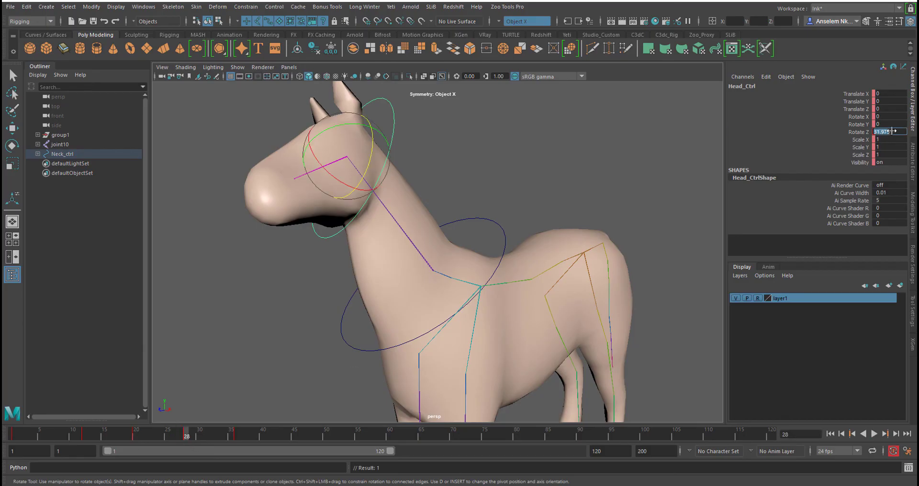
Step: Play back the head and neck animation from the first frame
click(12, 435)
click(873, 433)
click(12, 434)
click(874, 433)
click(874, 435)
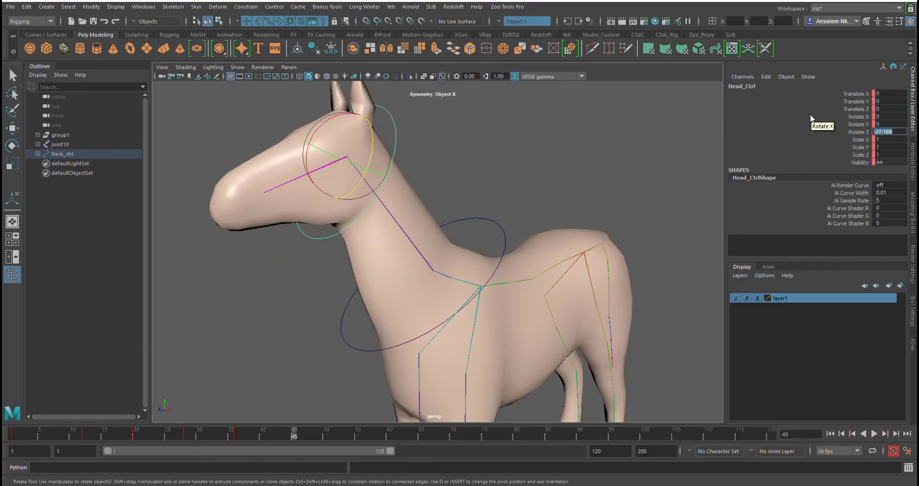
Step: Rotate Neck_ctrl at about frame 45 and select its timeline keys from frame 11 to 47
click(503, 239)
drag(401, 268, 402, 299)
mouse_move(292, 435)
mouse_down()
mouse_move(169, 457)
mouse_move(286, 438)
mouse_up()
shift+drag(77, 435, 303, 435)
Step: Move the Neck_ctrl Rotate Z and Rotate X peak keys to frame 20 in the Graph Editor, with Rotate X at about -15.1
click(142, 7)
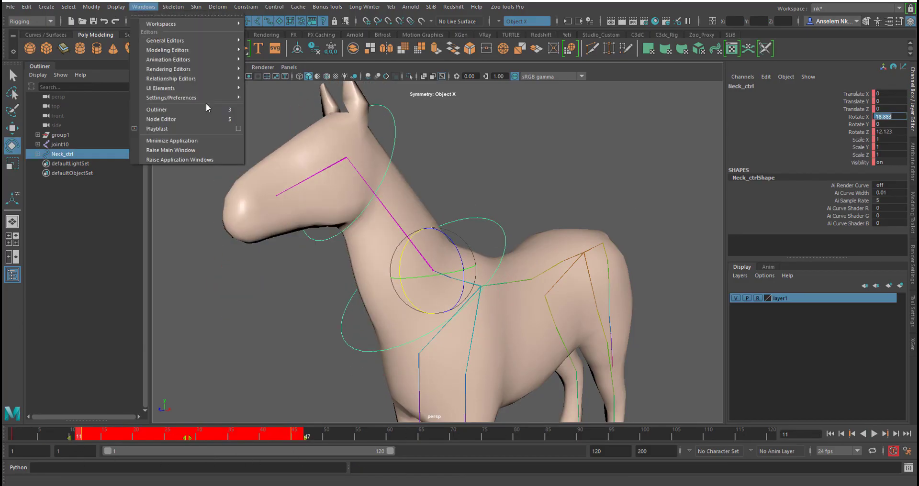
mouse_move(192, 60)
click(268, 66)
drag(375, 117, 359, 256)
click(317, 326)
middle_drag(316, 326, 381, 329)
click(317, 427)
middle_drag(316, 427, 387, 415)
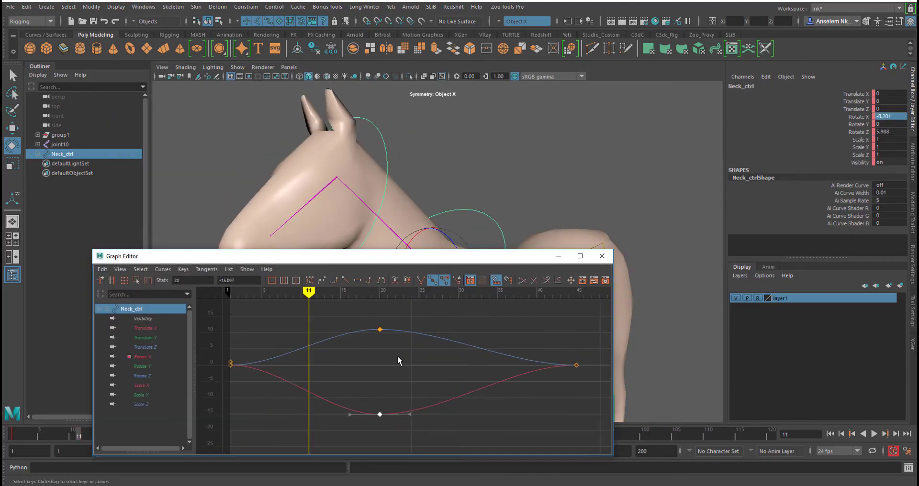
Step: Lower the Neck_ctrl Rotate Z key at frame 20 and close the Graph Editor
click(149, 366)
click(146, 376)
click(381, 327)
middle_drag(381, 329, 381, 344)
click(601, 256)
Step: Play the retimed neck animation, return to the first frame and view the horse from the front
click(873, 433)
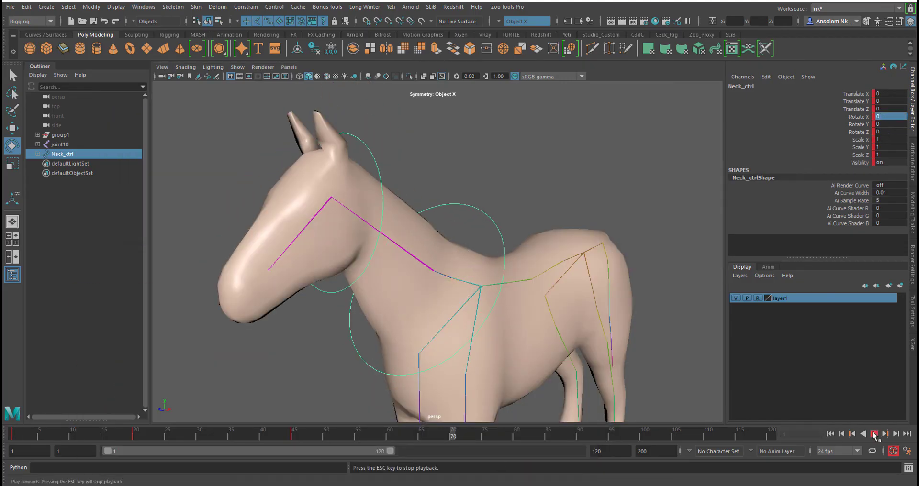
click(873, 434)
click(830, 434)
alt+drag(471, 380, 511, 373)
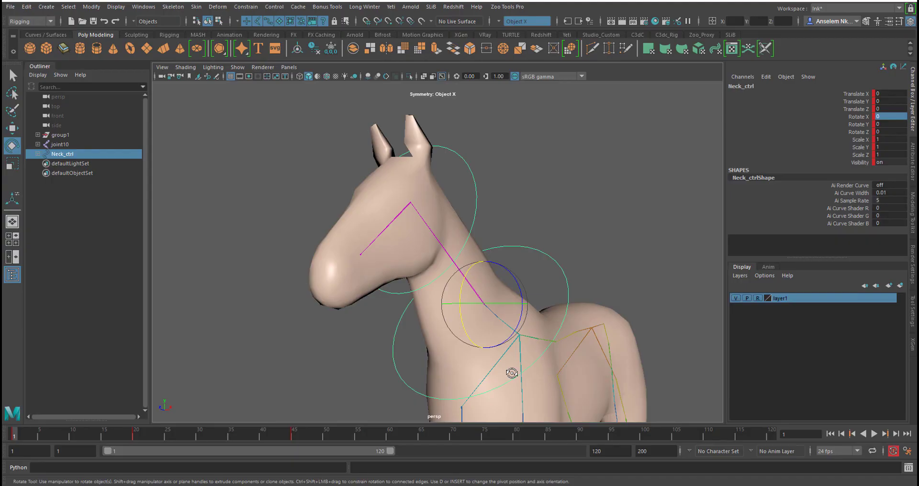